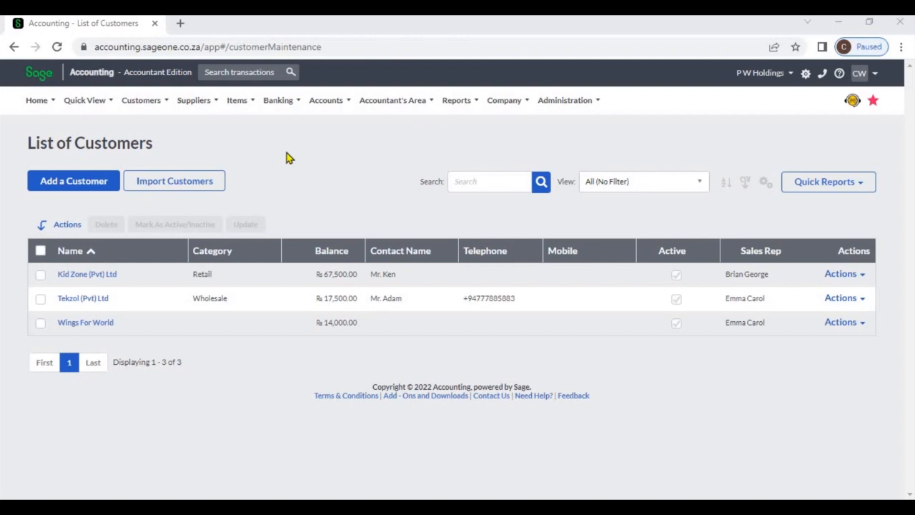
Step: Open the form for adding a new customer
left_click(149, 107)
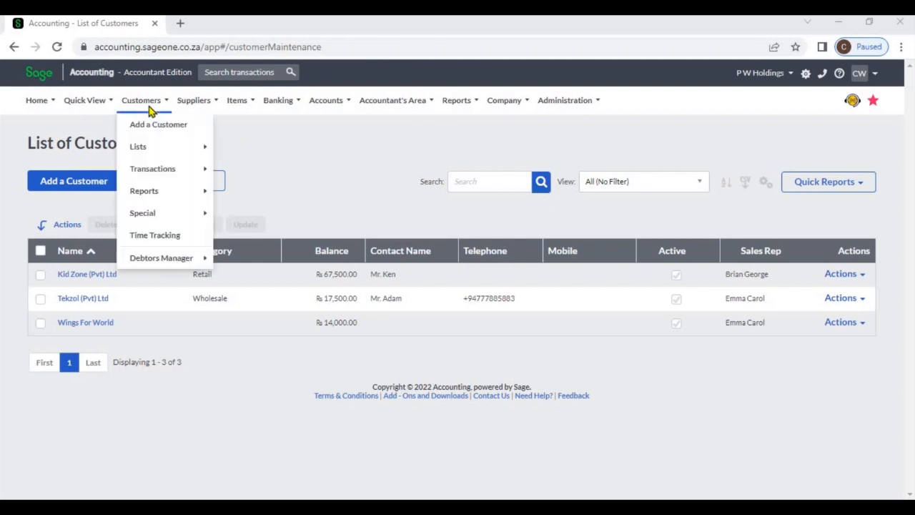
mouse_move(155, 148)
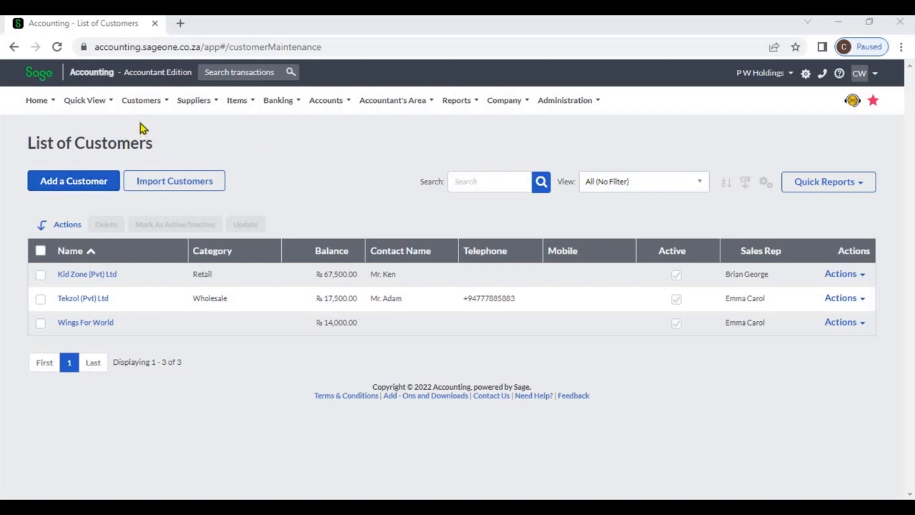
mouse_move(142, 107)
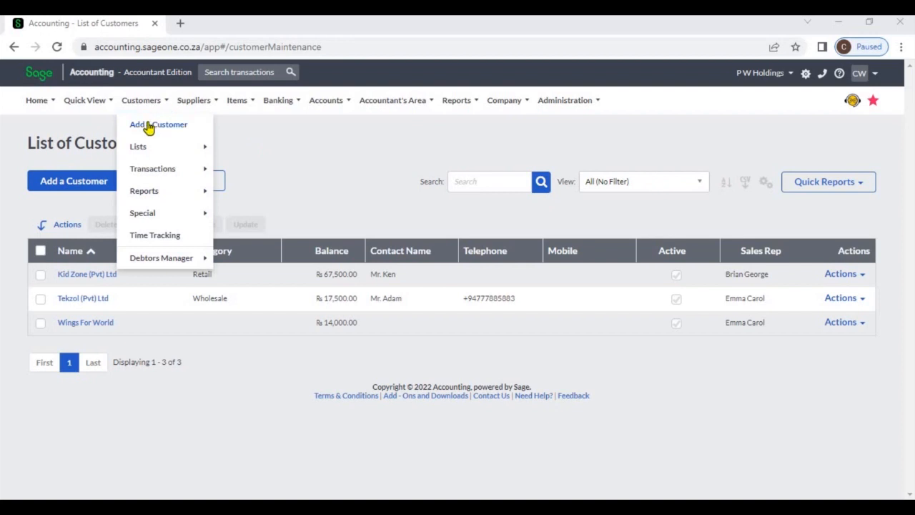
left_click(149, 125)
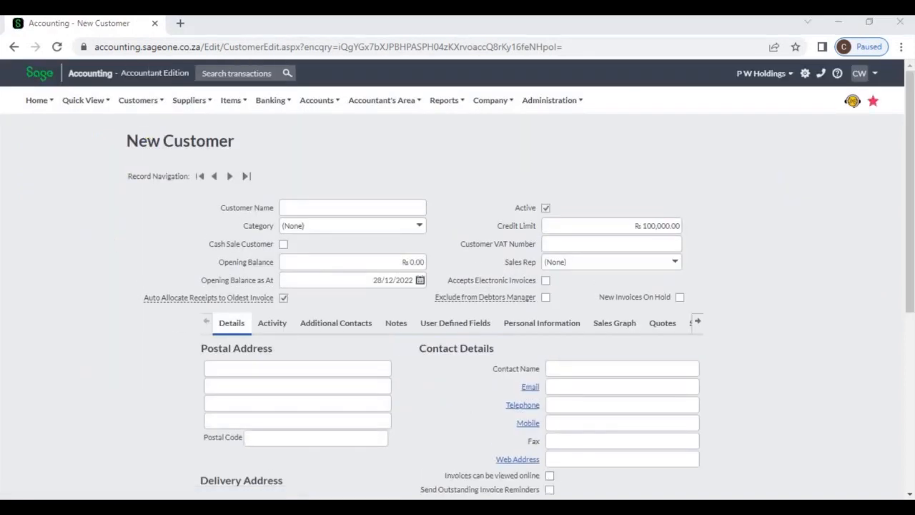
Step: Enter P W Holdings as the customer name, using the autofill suggestion
left_click(397, 205)
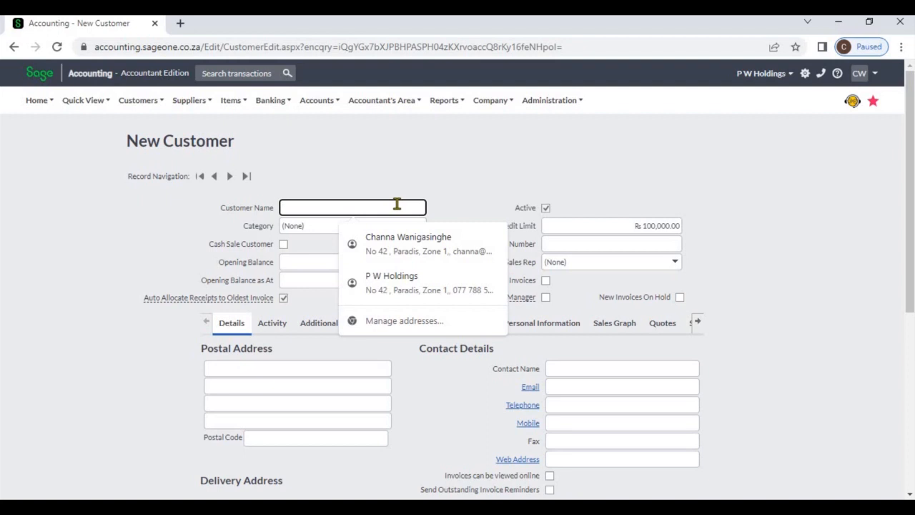
type("P")
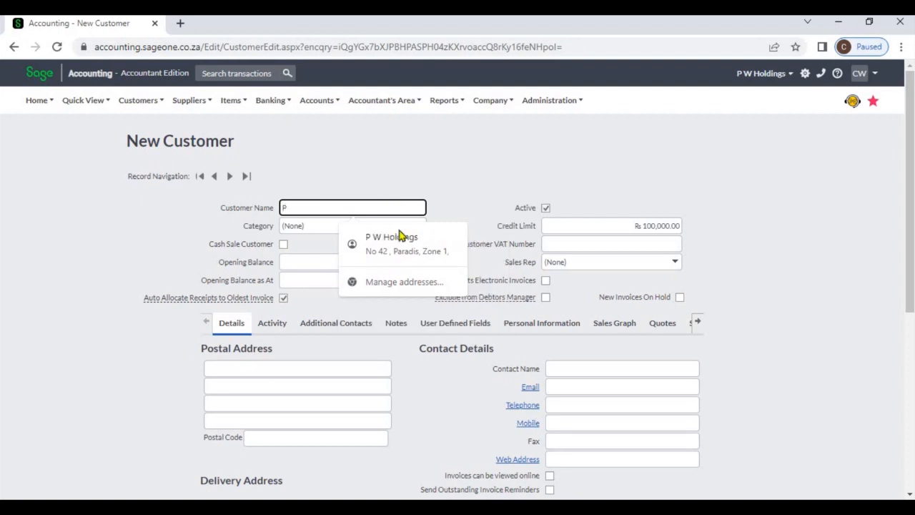
left_click(400, 237)
left_click(474, 188)
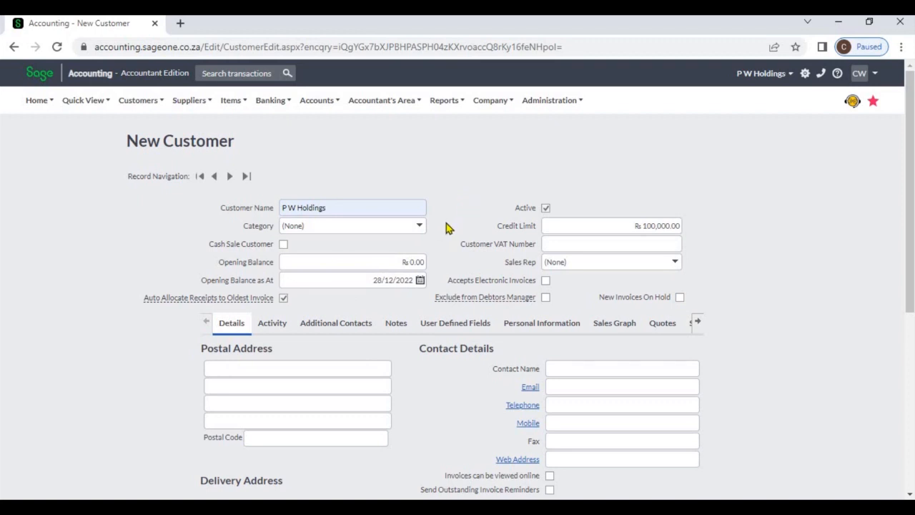
Step: Set the customer category to Local, toggling Cash Sale Customer on and back off
left_click(420, 229)
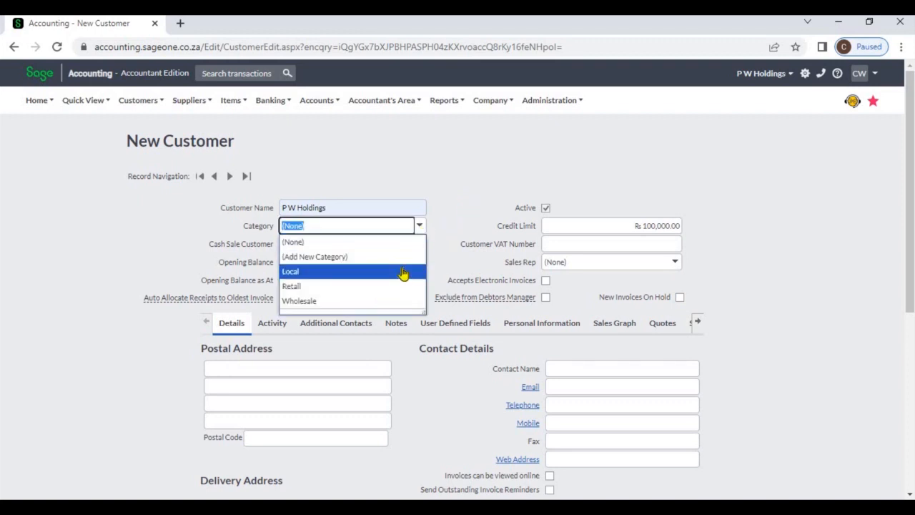
left_click(403, 273)
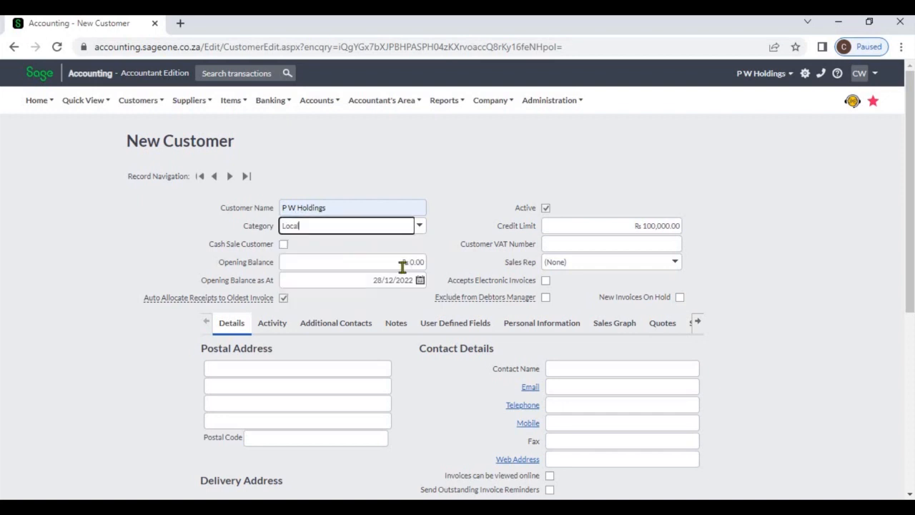
left_click(441, 232)
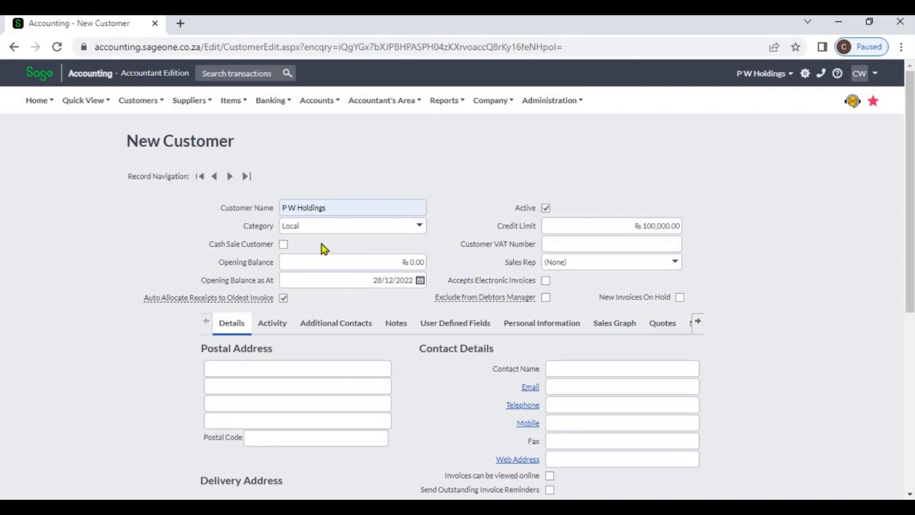
left_click(284, 244)
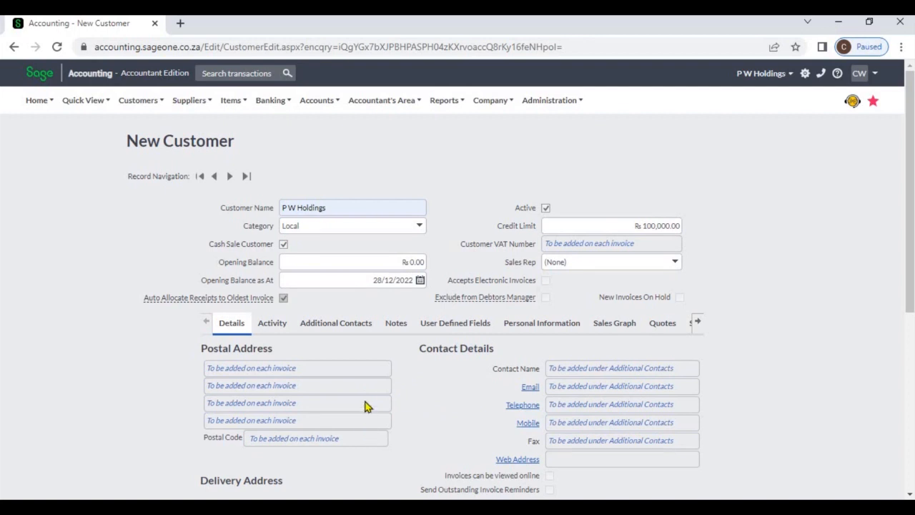
left_click(283, 245)
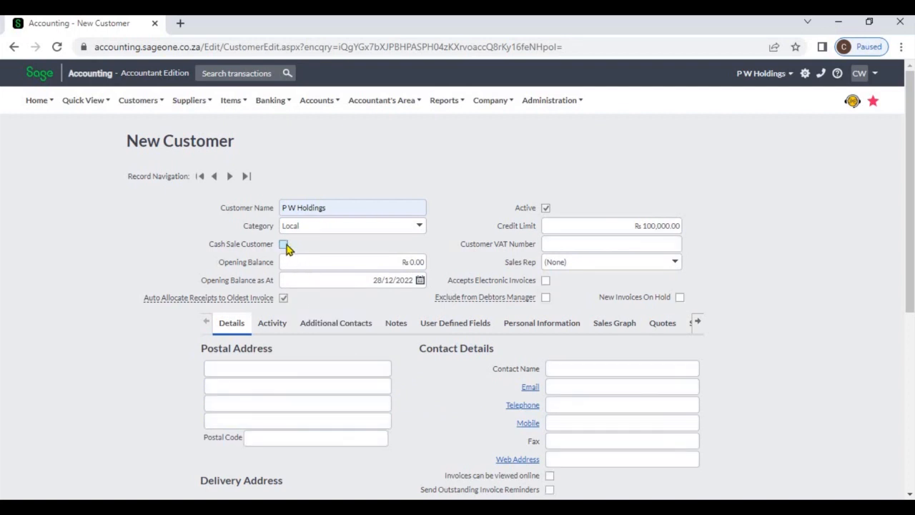
Step: Try an opening balance of 10000, then reset the opening balance to 0
left_click(350, 258)
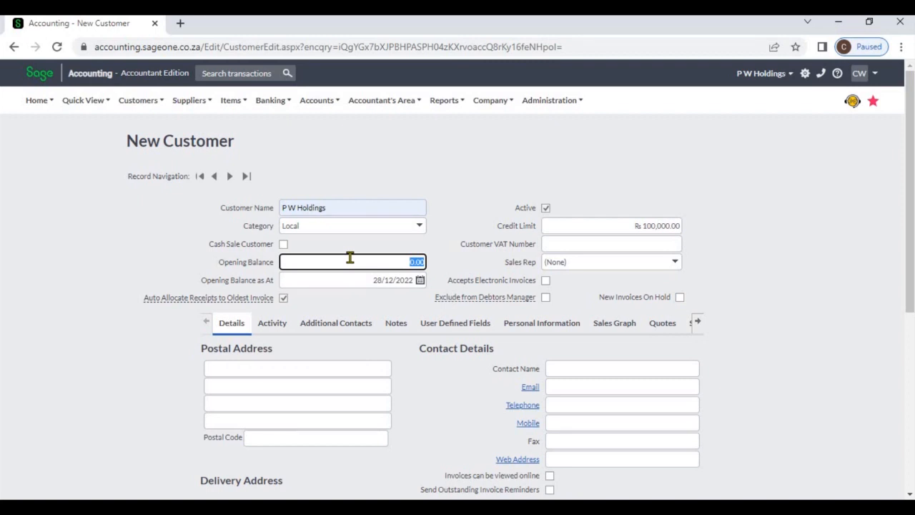
type("10000")
key("Tab")
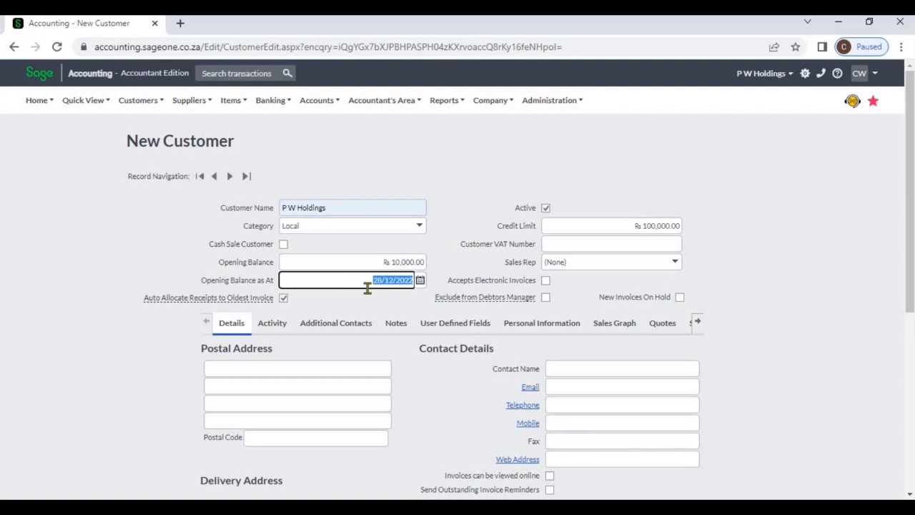
left_click(447, 269)
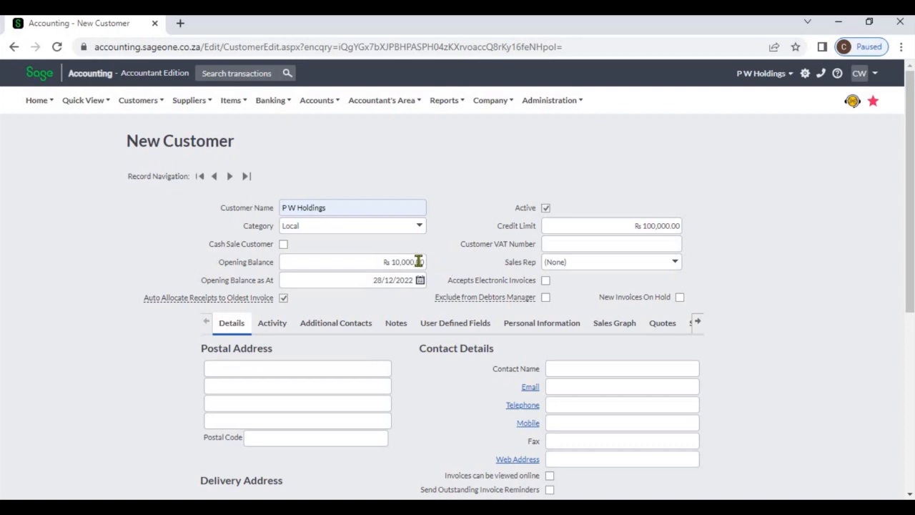
left_click(419, 261)
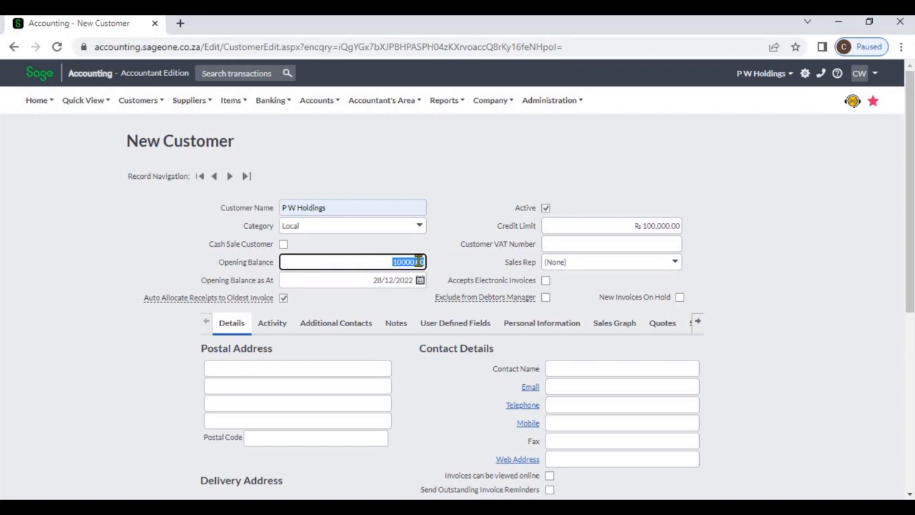
type("0")
left_click(462, 225)
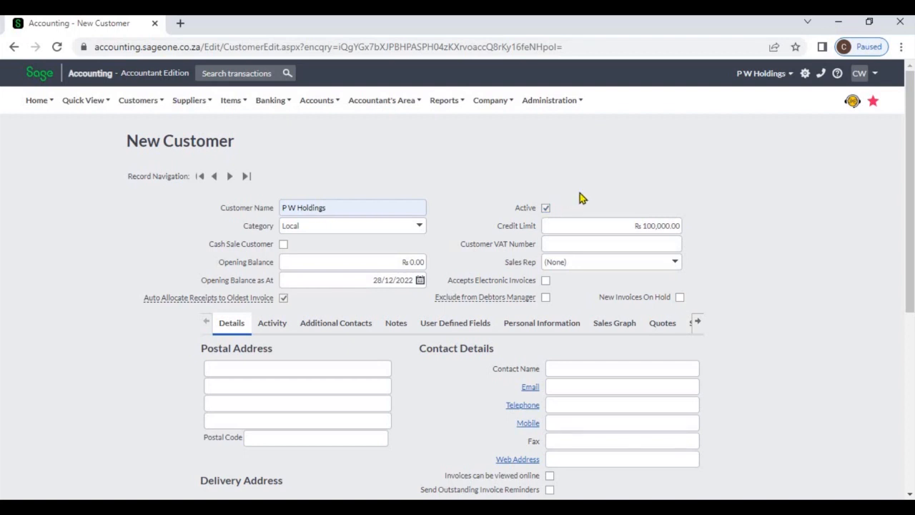
Step: Fill in the customer VAT number by picking one of the autofill suggestions
left_click(596, 225)
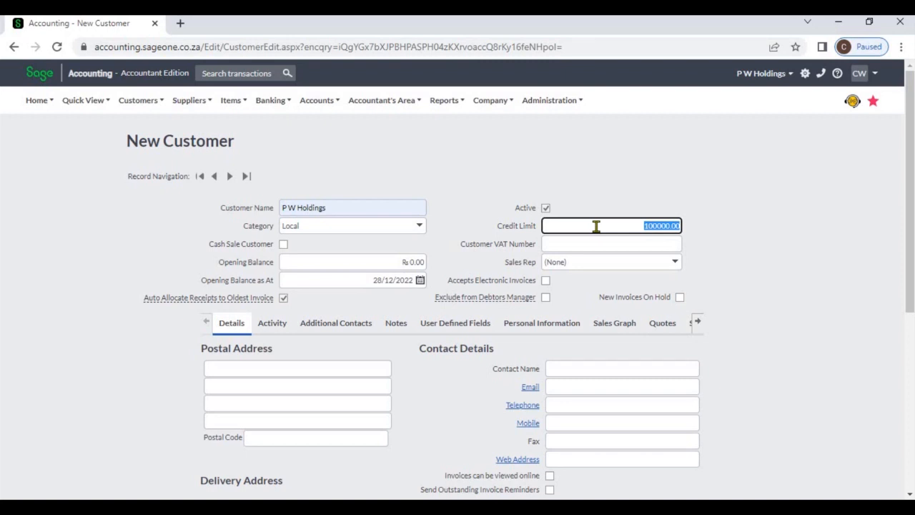
left_click(607, 216)
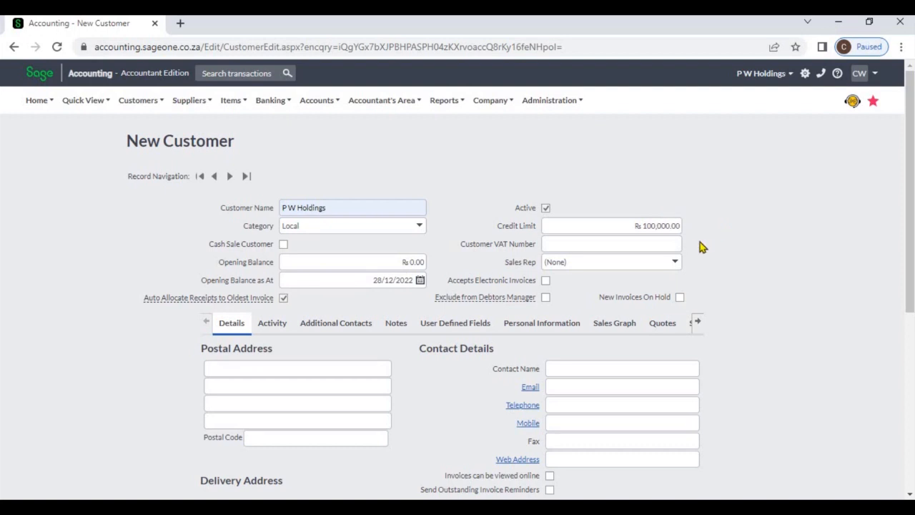
left_click(678, 244)
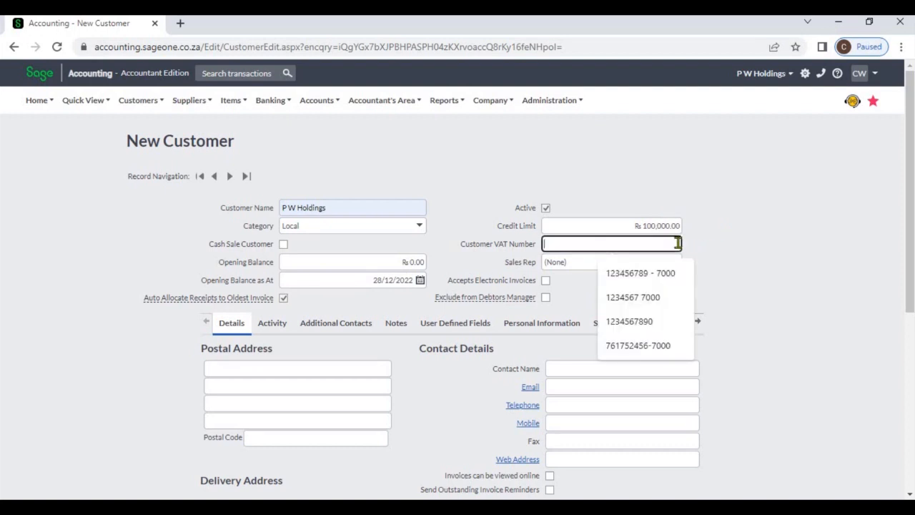
left_click(780, 241)
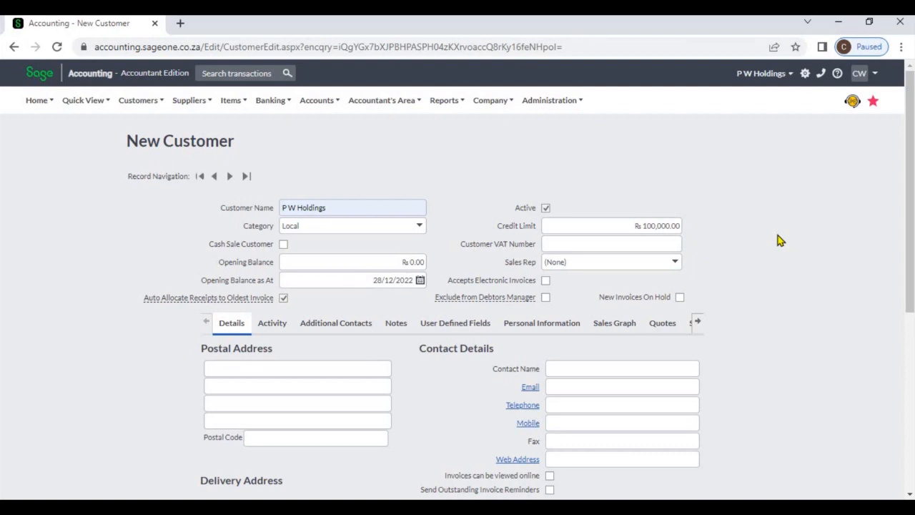
left_click(679, 243)
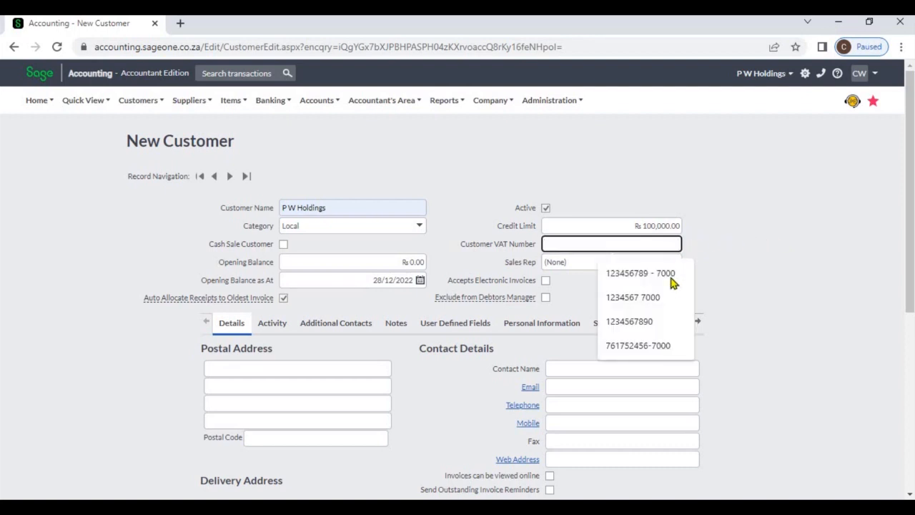
left_click(672, 321)
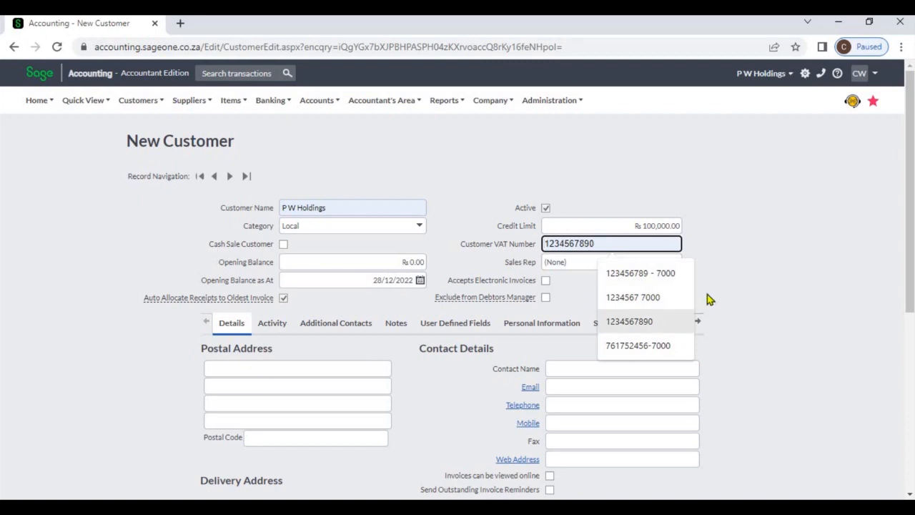
left_click(751, 284)
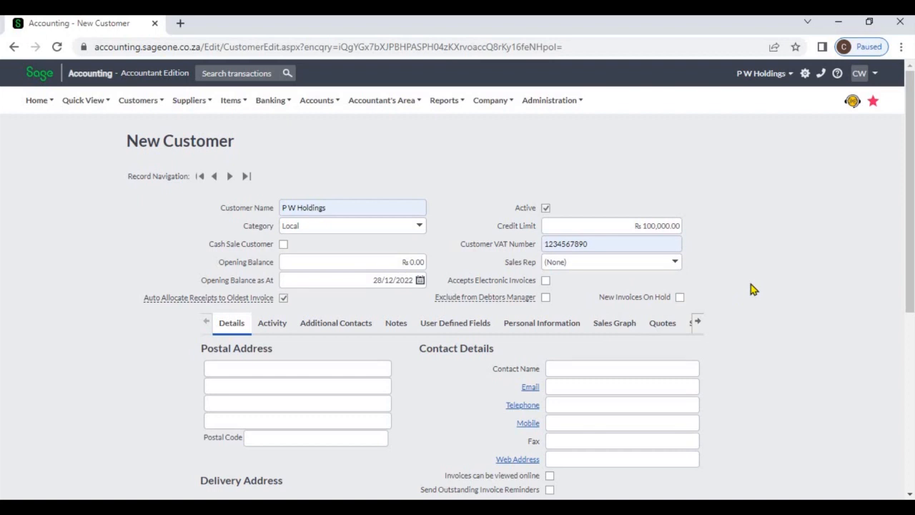
Step: Assign the first listed sales rep to the customer
left_click(674, 264)
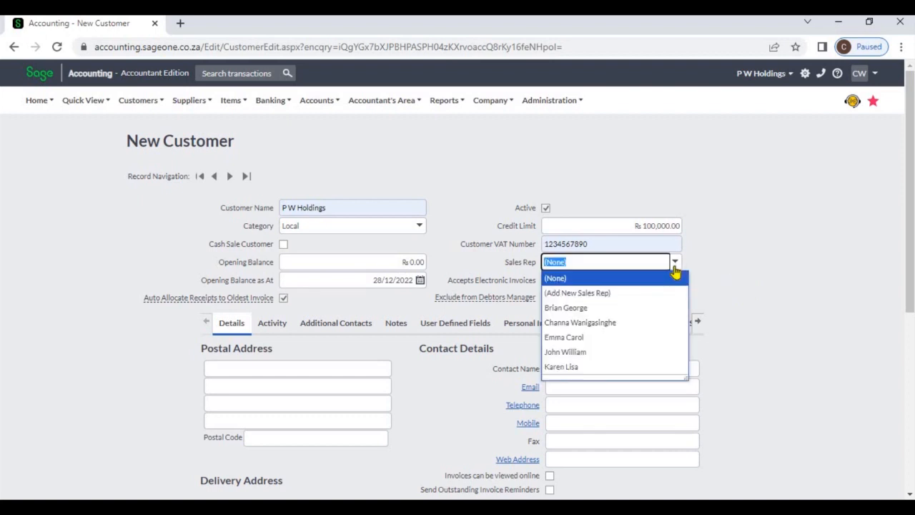
left_click(653, 309)
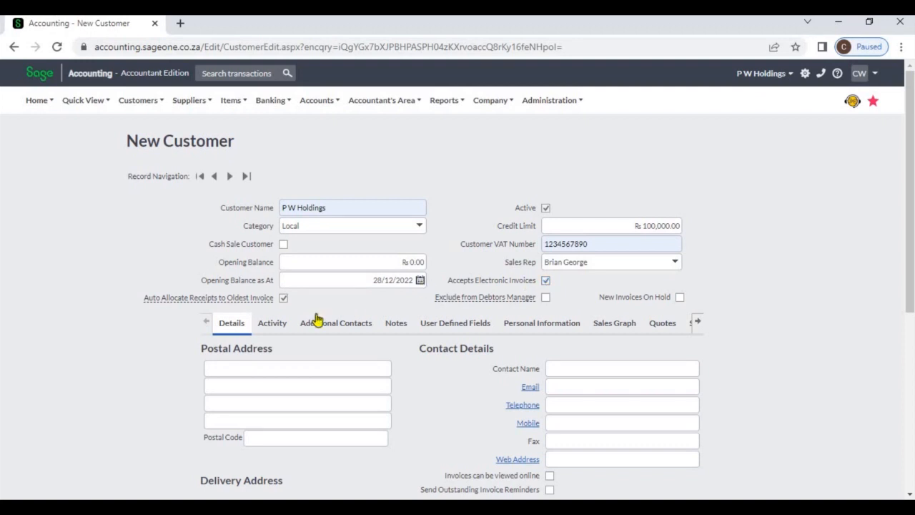
mouse_move(259, 300)
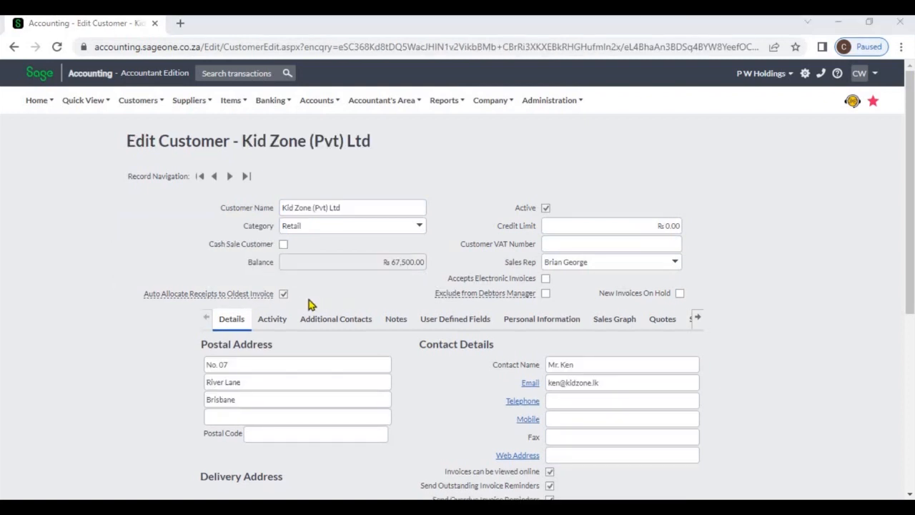
Step: Go to customer receipts and start adding a new receipt
mouse_move(264, 298)
left_click(139, 113)
mouse_move(171, 165)
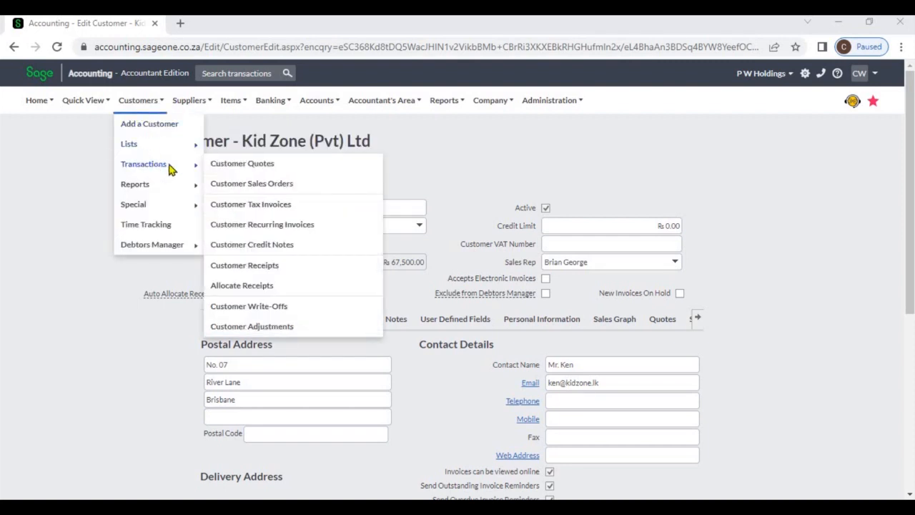
left_click(265, 270)
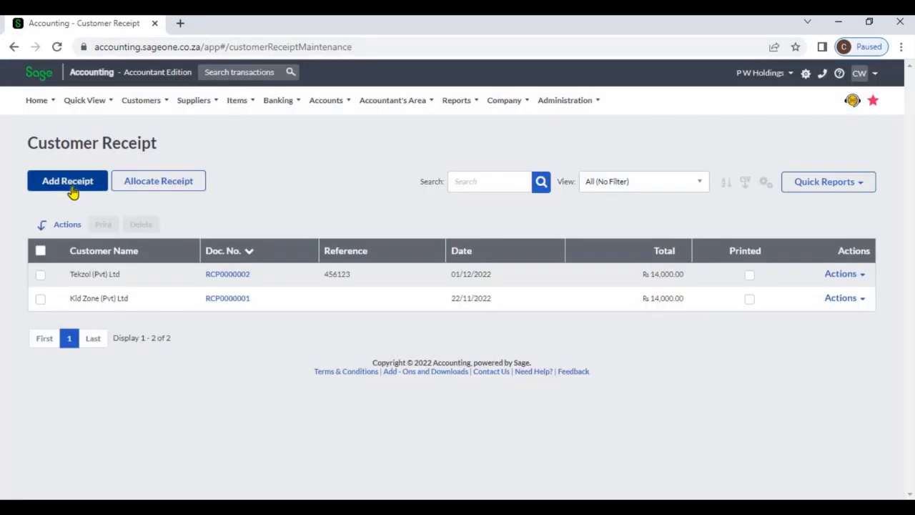
left_click(67, 181)
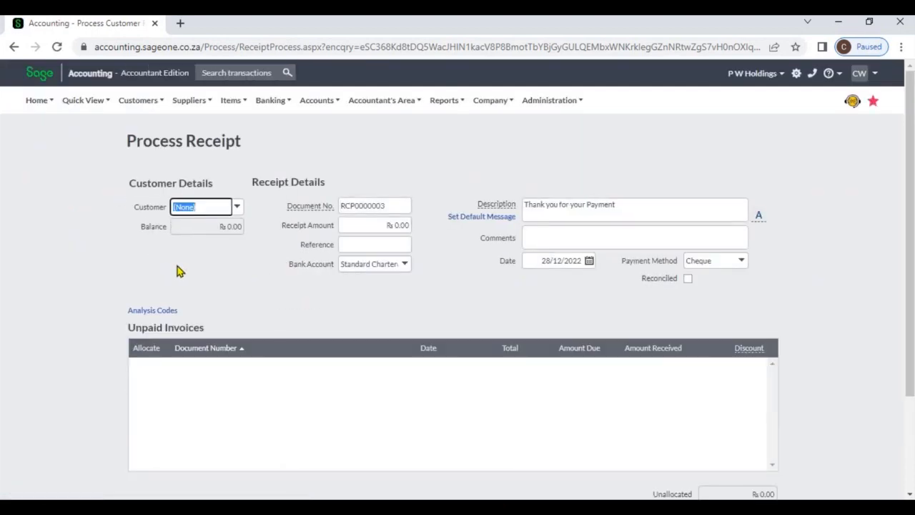
Step: Select Kid Zone (Pvt) Ltd as the receipt's customer and enter a receipt amount of 50000
left_click(238, 208)
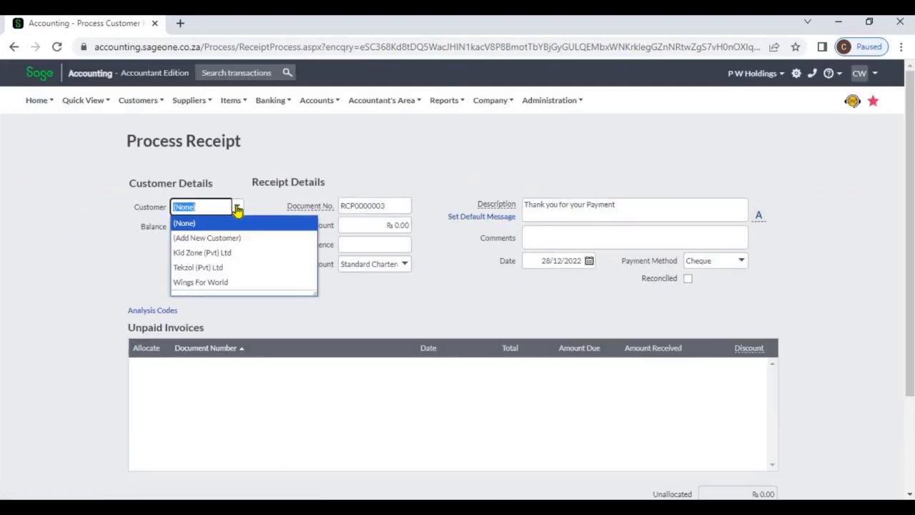
left_click(237, 253)
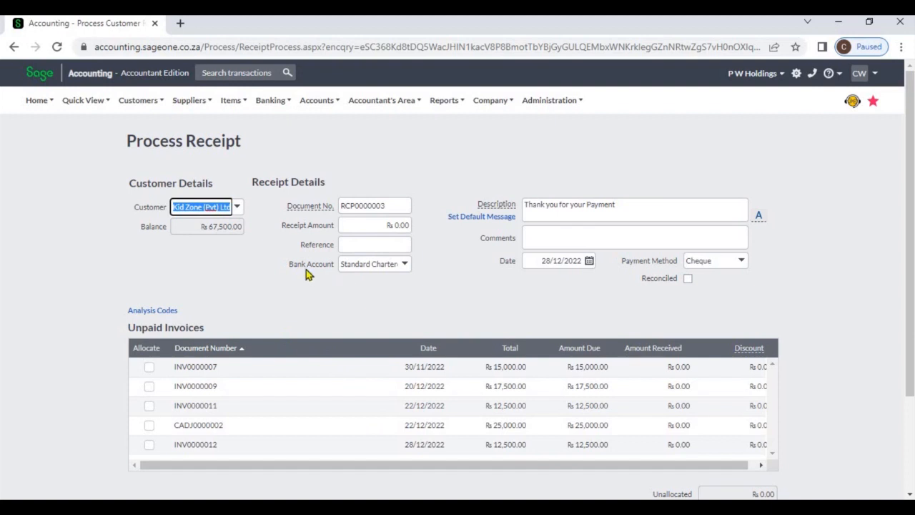
left_click(360, 226)
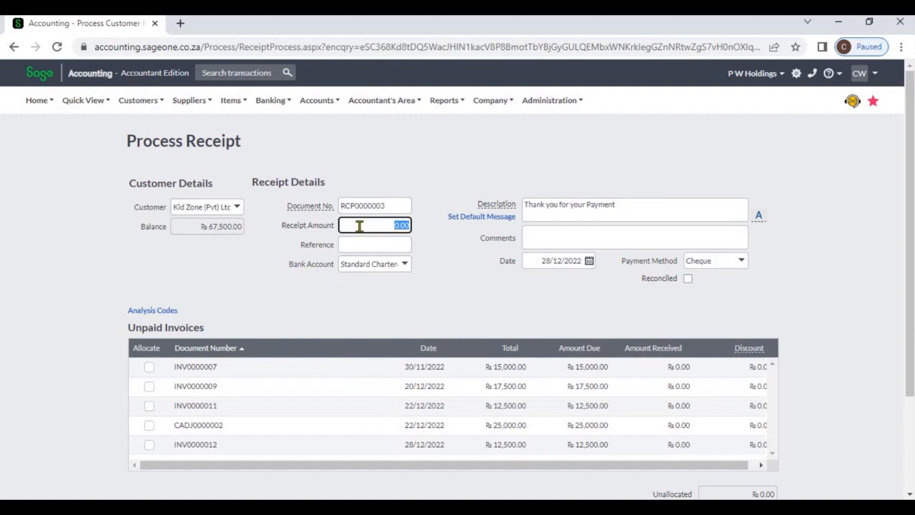
type("50000")
key("Tab")
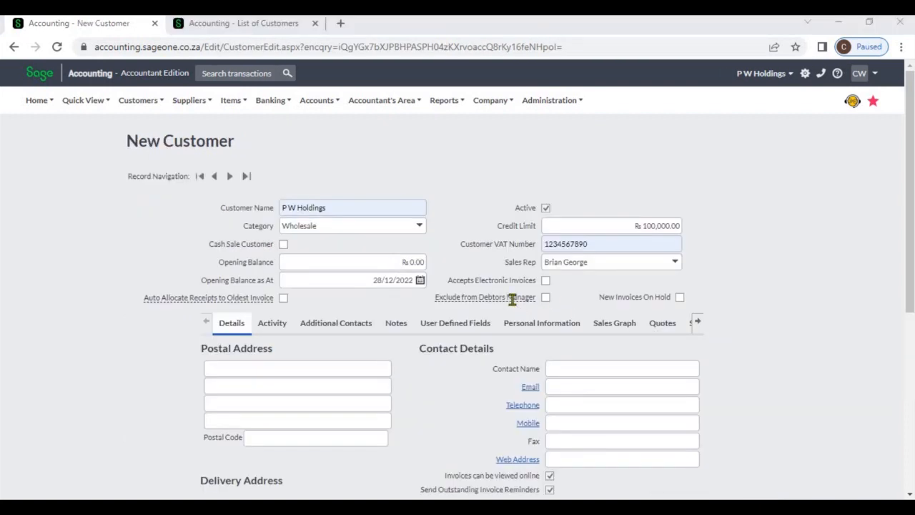
mouse_move(512, 300)
left_click(143, 112)
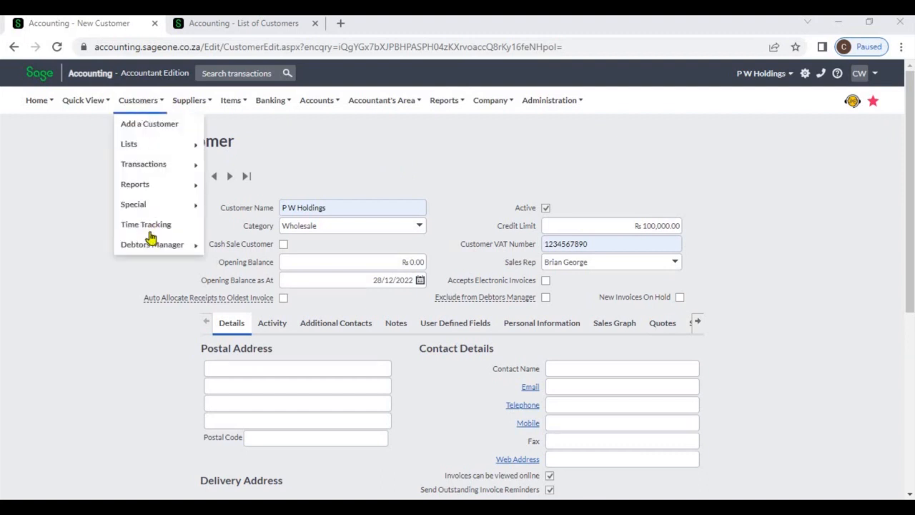
mouse_move(153, 248)
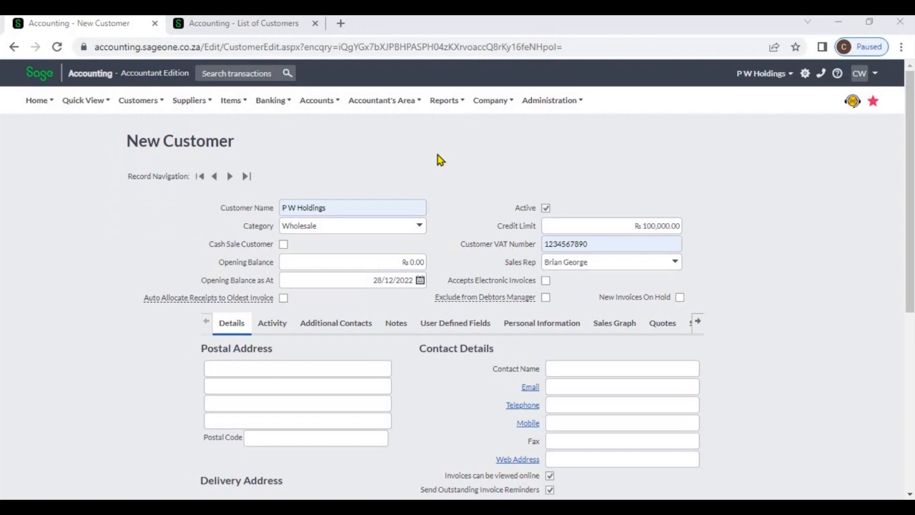
mouse_move(458, 295)
left_click(232, 27)
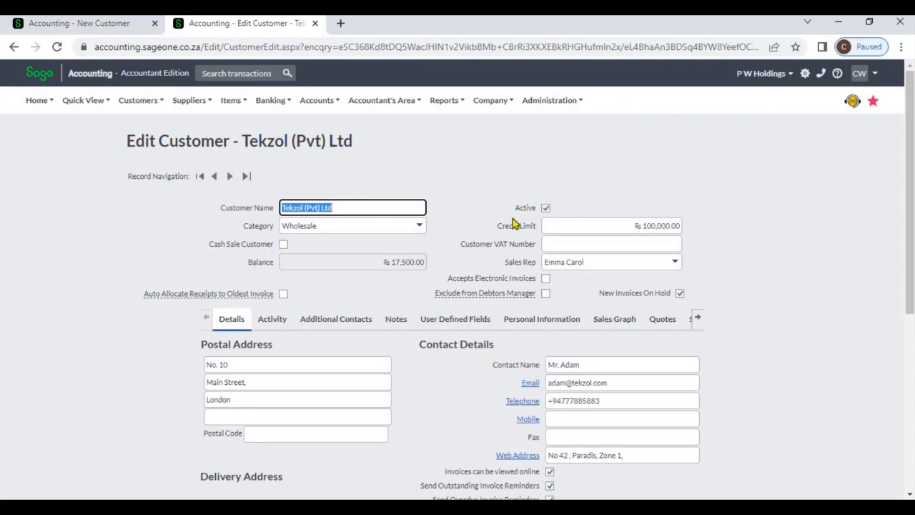
Step: Start a new tax invoice for Tekzol (Pvt) Ltd, declining to invoice its outstanding sales orders
left_click(152, 107)
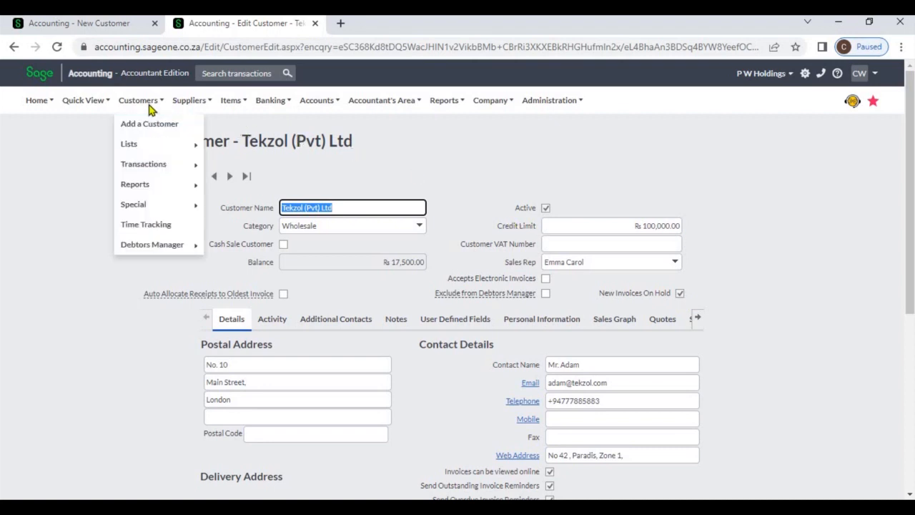
mouse_move(157, 166)
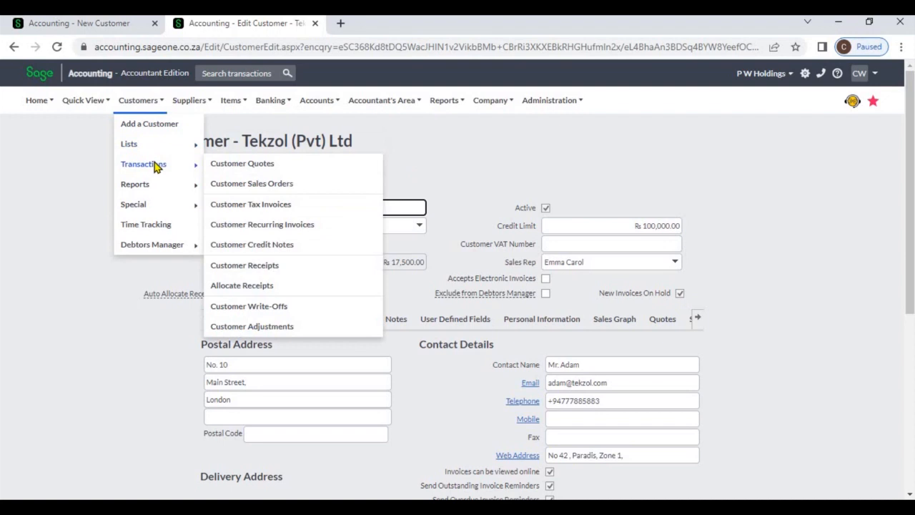
left_click(266, 206)
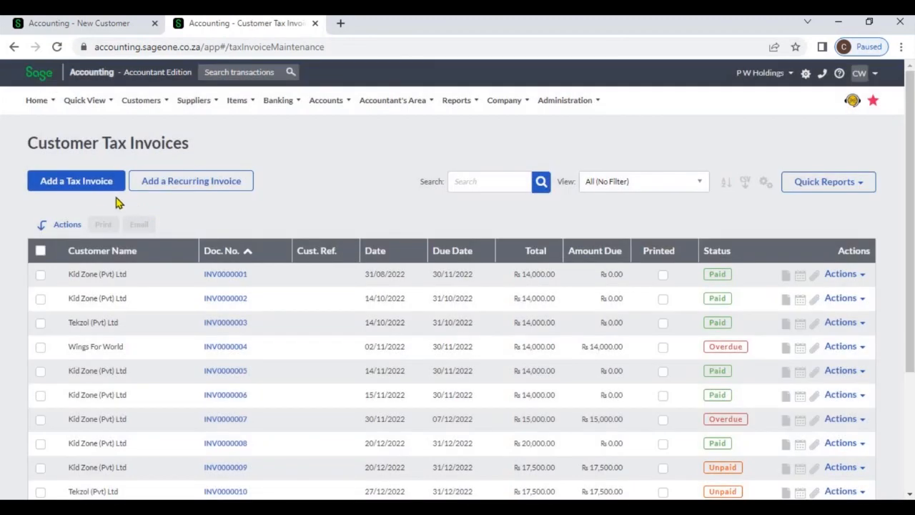
left_click(100, 192)
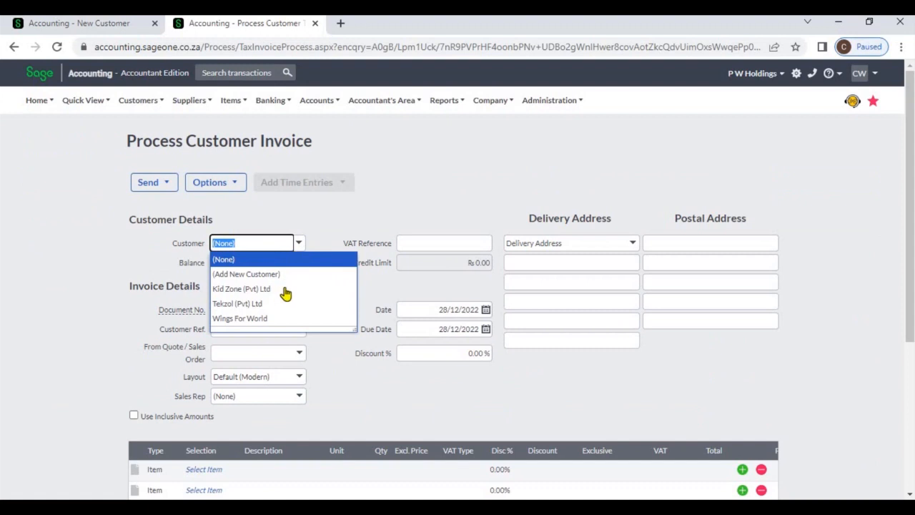
left_click(286, 306)
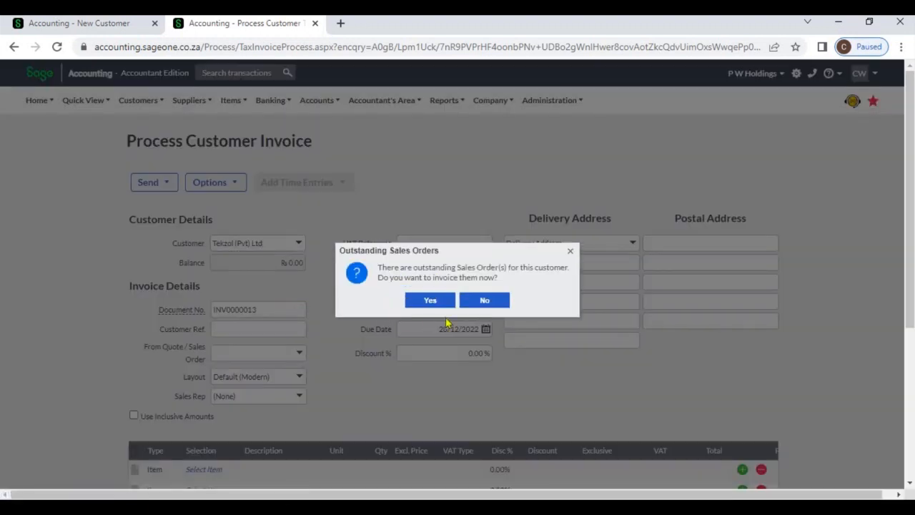
left_click(484, 304)
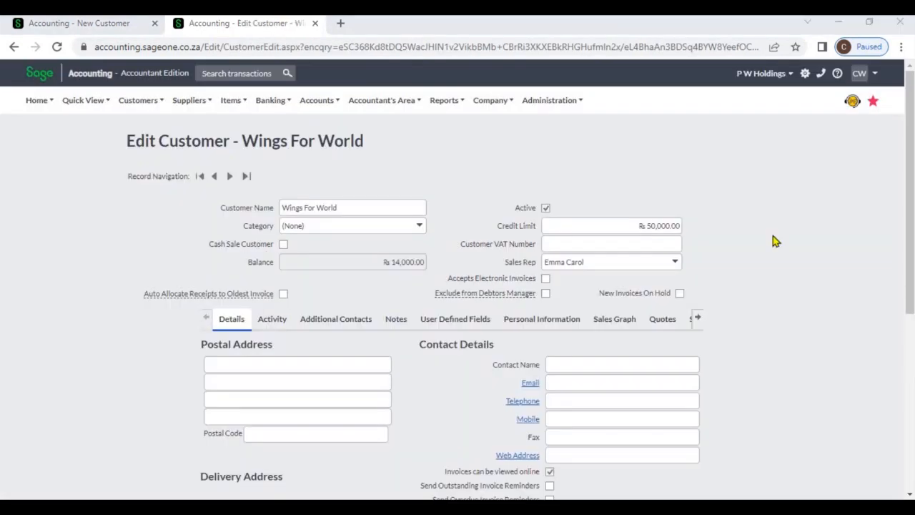
Step: Inspect the credit limit field of the Wings For World customer record
left_click(670, 226)
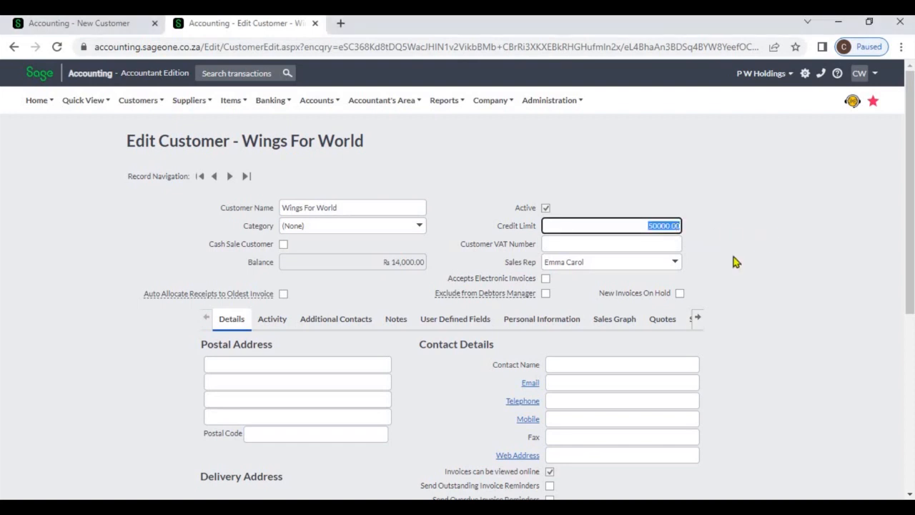
left_click(734, 261)
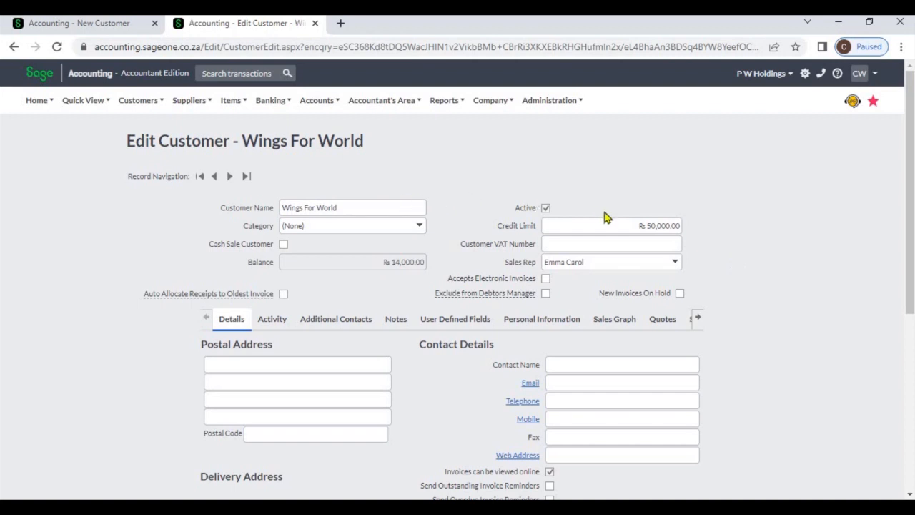
left_click(635, 219)
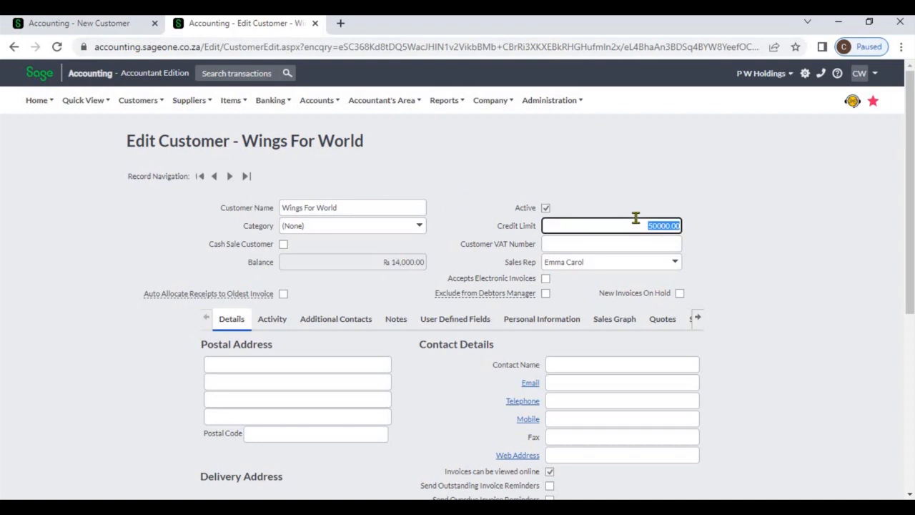
left_click(467, 174)
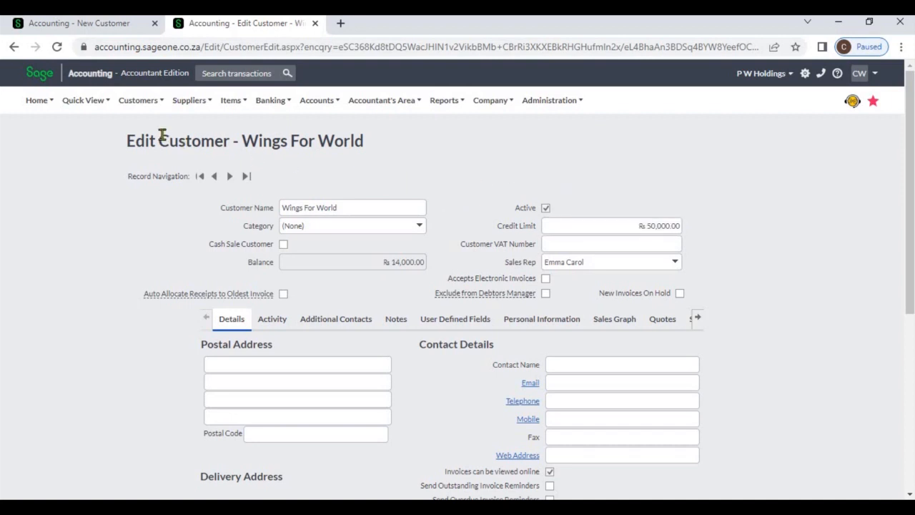
Step: Open customer tax invoices, add a new tax invoice and choose Wings For World as the customer
left_click(143, 100)
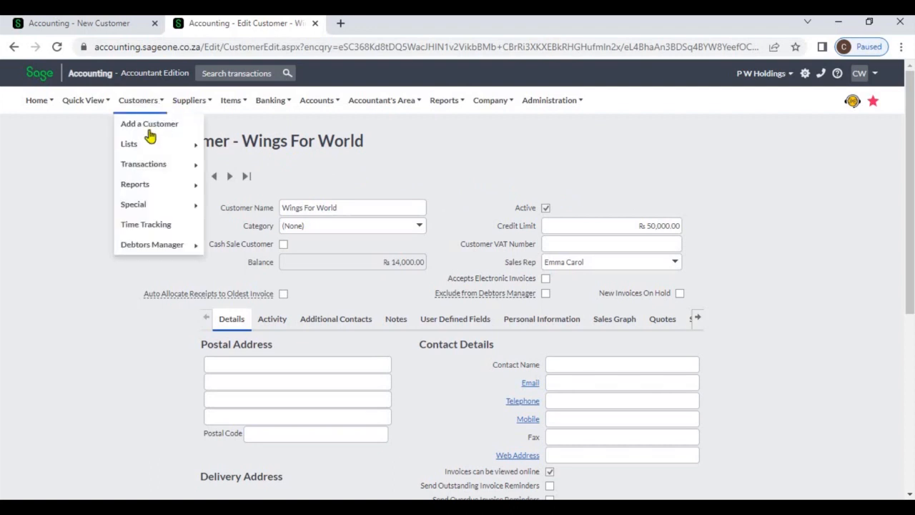
mouse_move(156, 166)
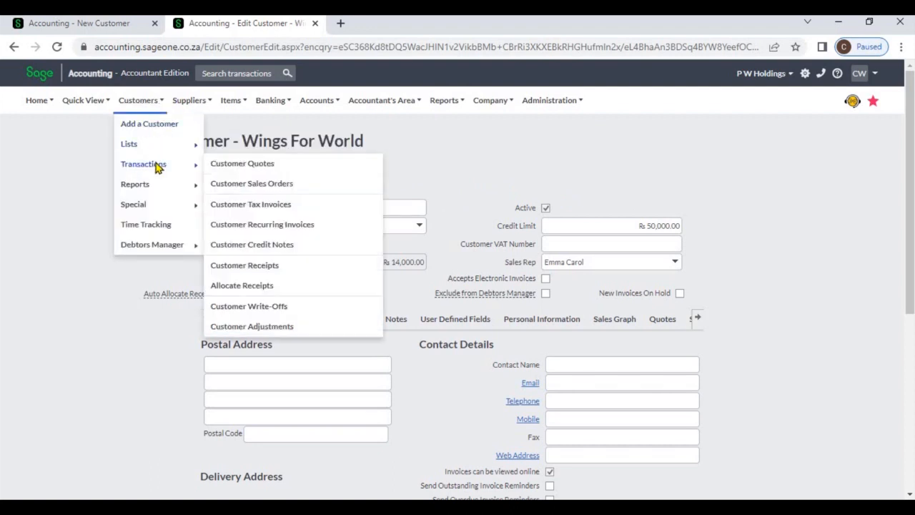
left_click(254, 205)
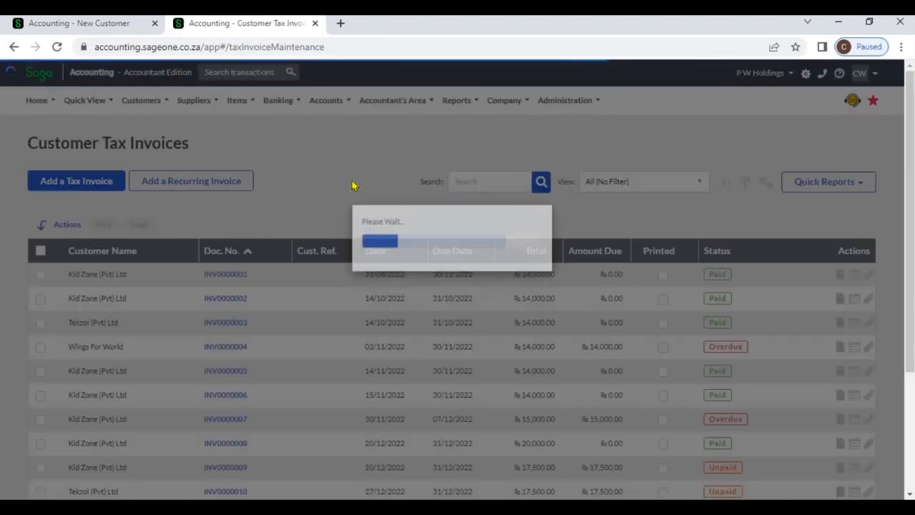
left_click(104, 187)
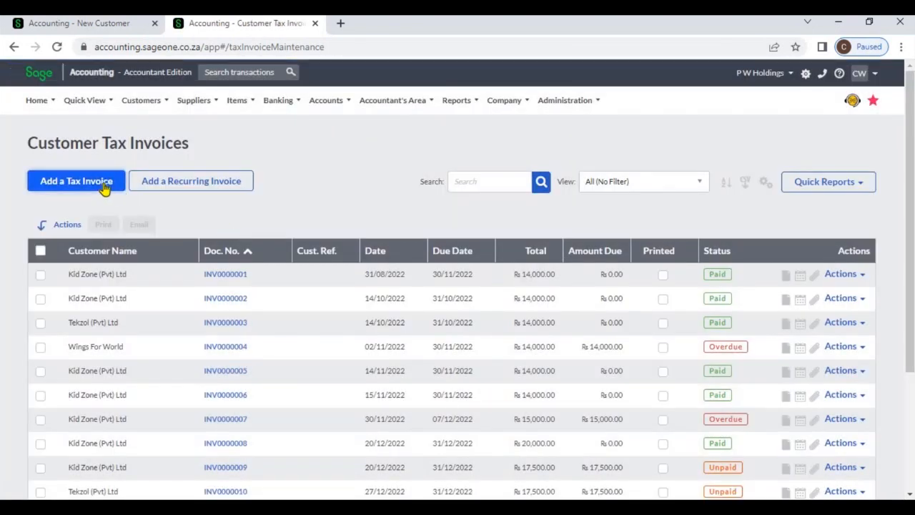
left_click(104, 186)
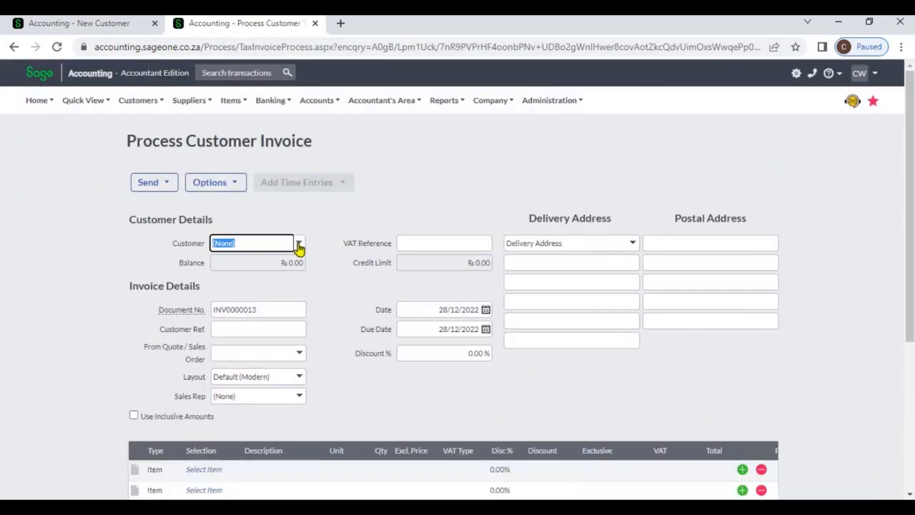
left_click(258, 243)
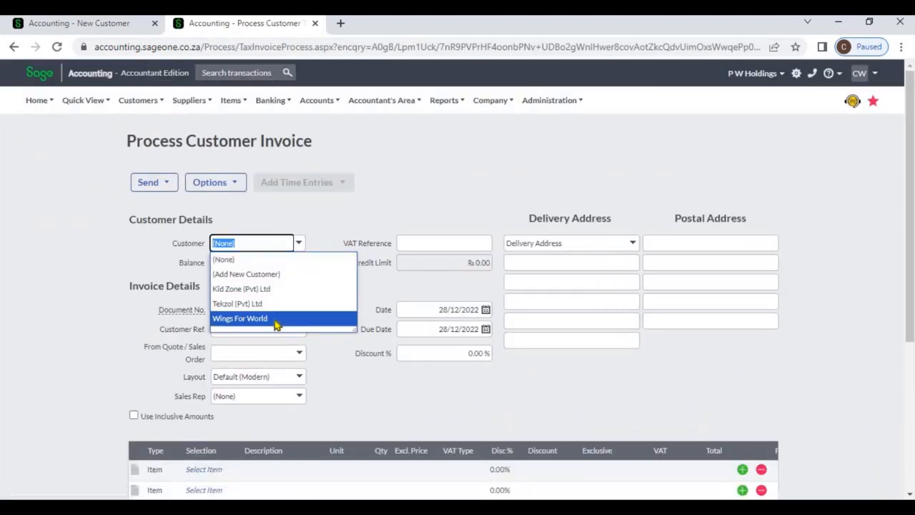
left_click(274, 320)
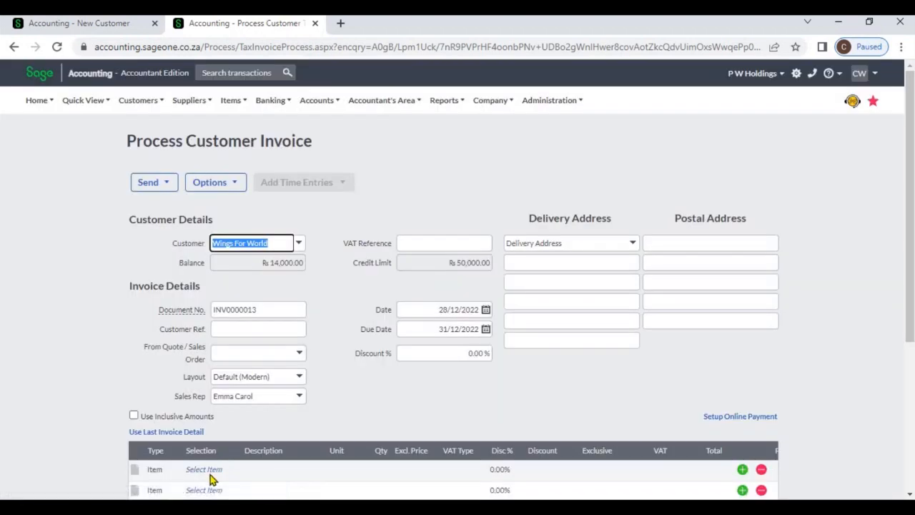
Step: Add item SBCA2U with a quantity of 5 to the invoice and save it
left_click(207, 472)
left_click(231, 471)
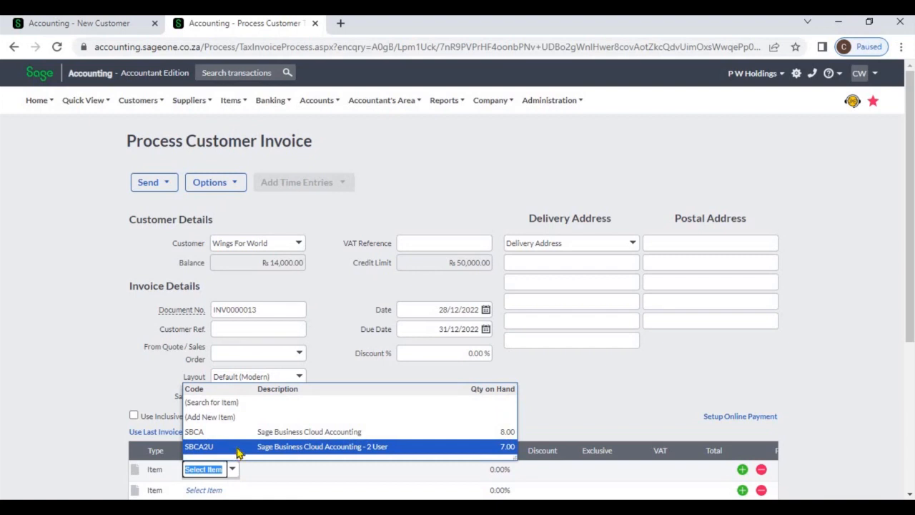
left_click(237, 449)
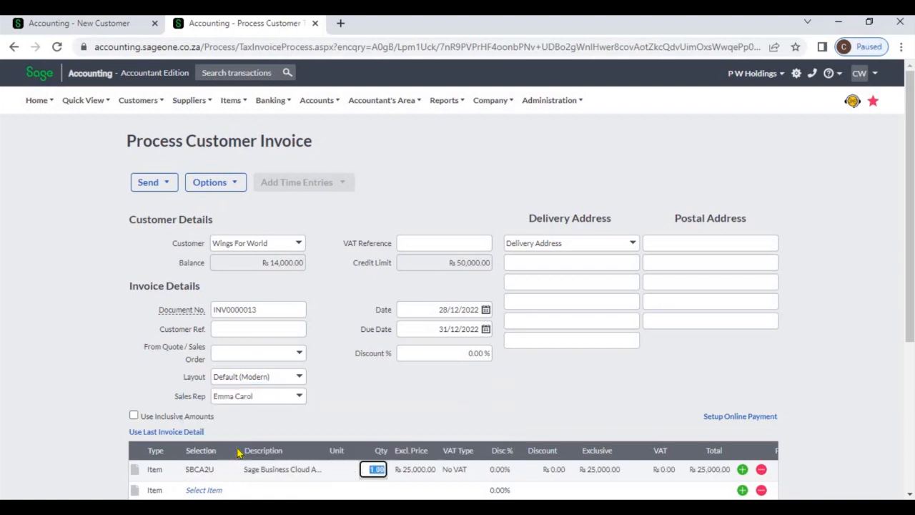
type("5")
key("Tab")
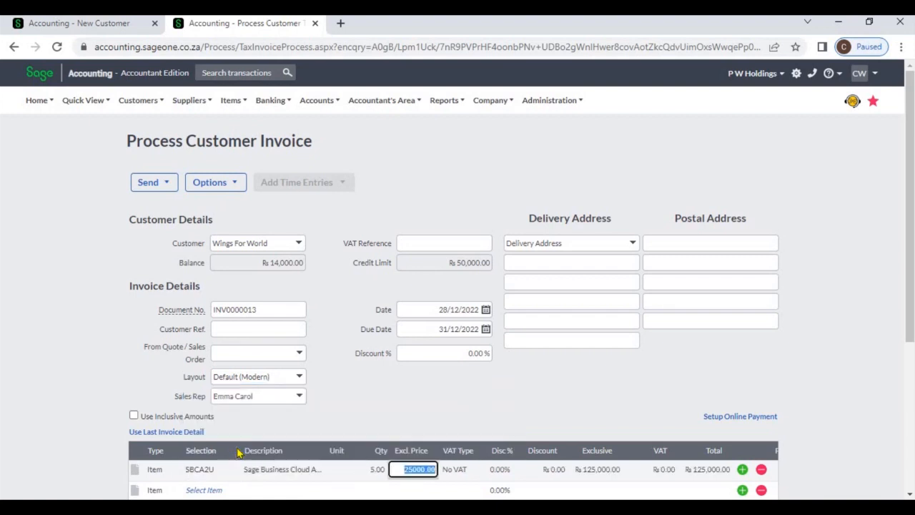
key("Tab")
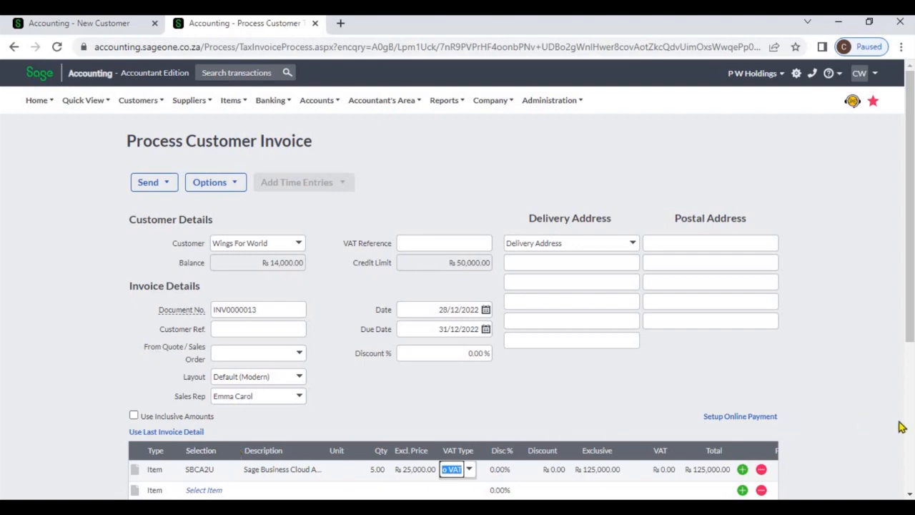
scroll(909, 433, "down", 4)
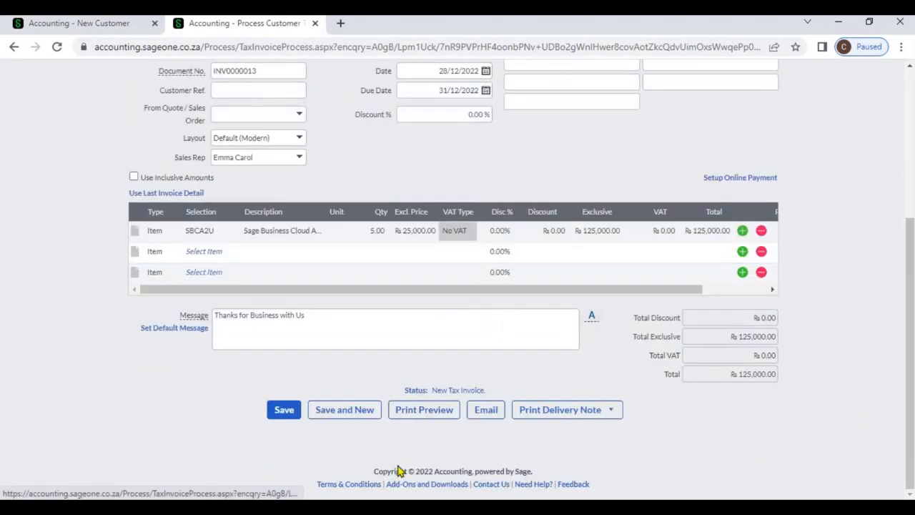
left_click(283, 415)
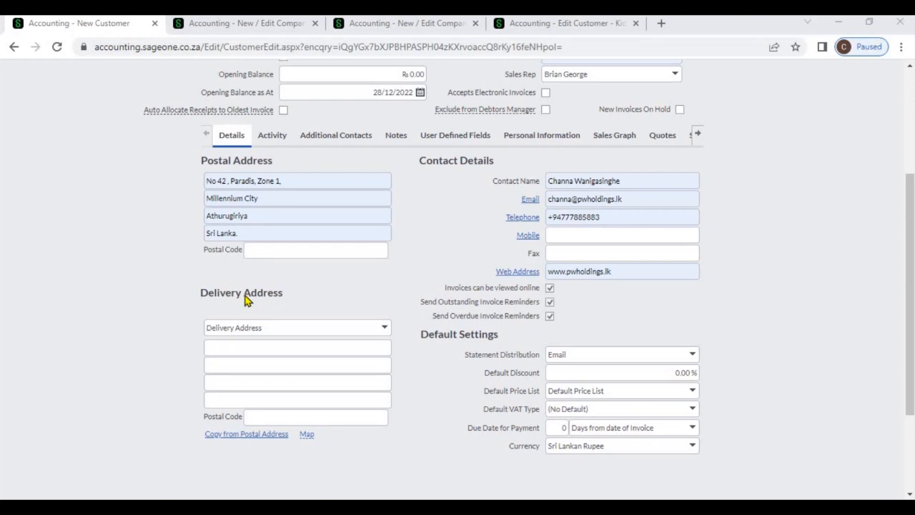
Step: Copy the new customer's postal address into its delivery address
left_click(266, 437)
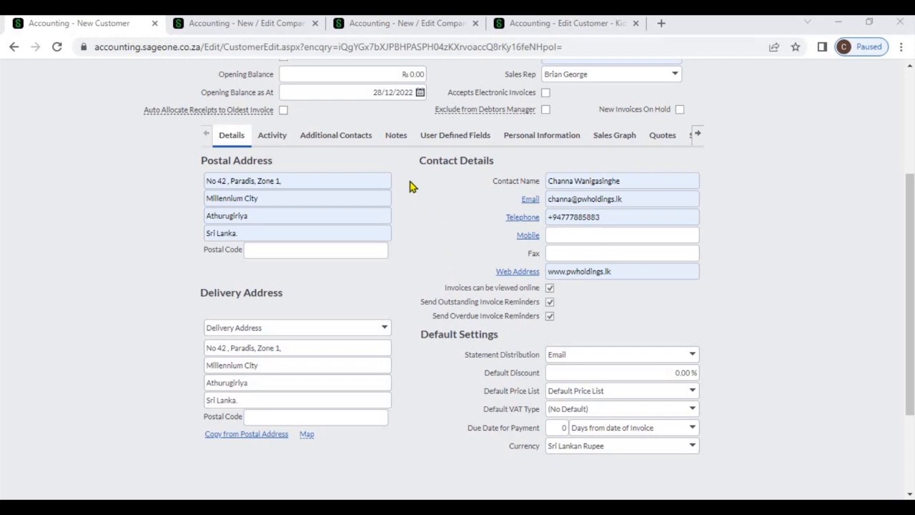
Step: Review the Customer Zone section of the company settings before returning to the new customer
left_click(204, 32)
mouse_move(494, 106)
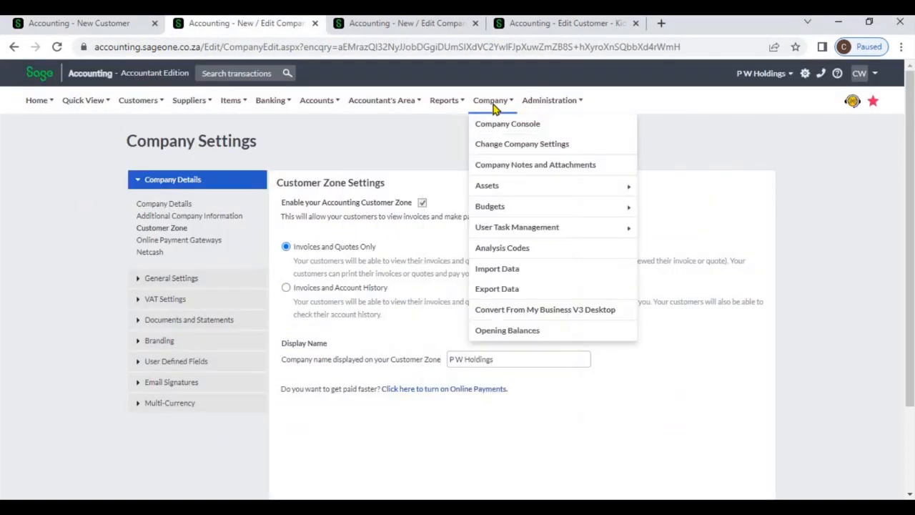
left_click(500, 144)
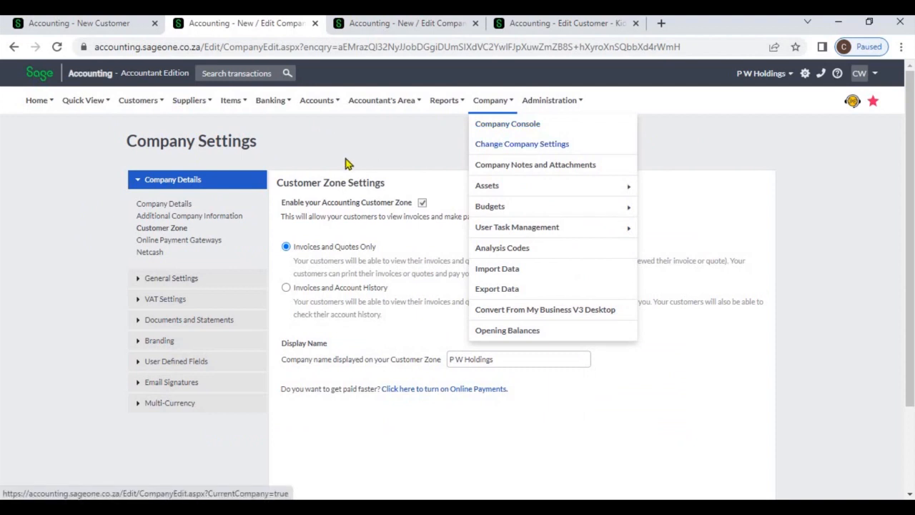
left_click(182, 230)
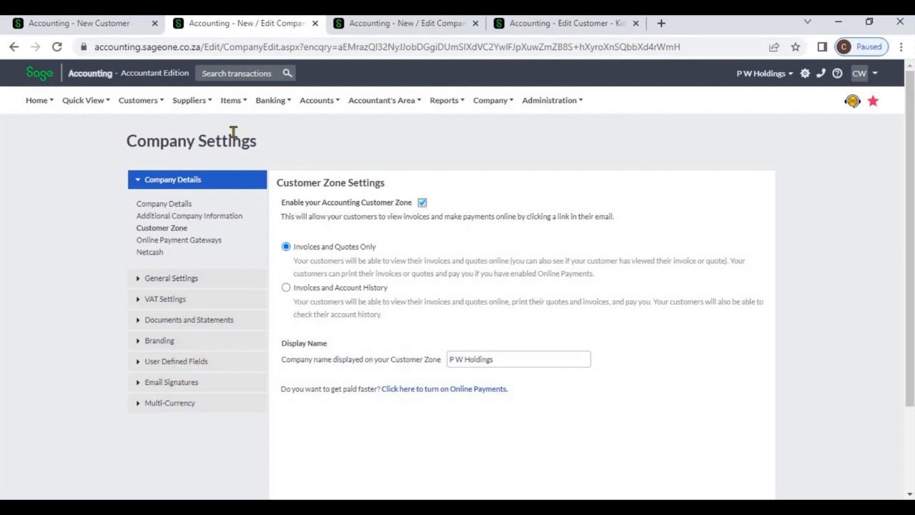
left_click(60, 28)
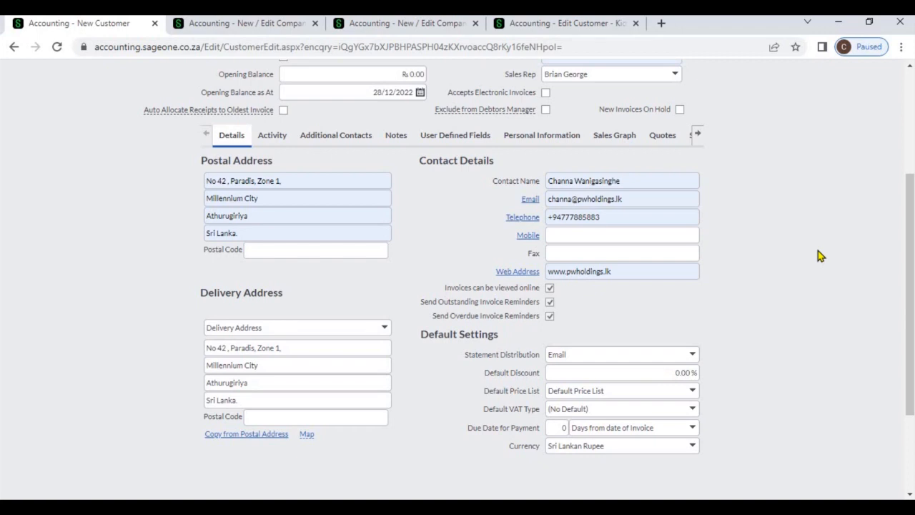
Step: Review the statement distribution options for the new customer, keeping Email
left_click(693, 356)
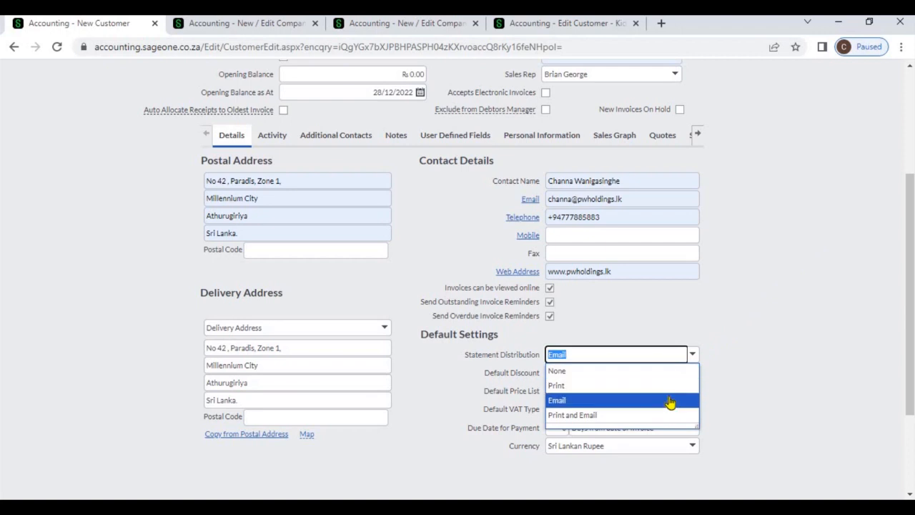
left_click(740, 384)
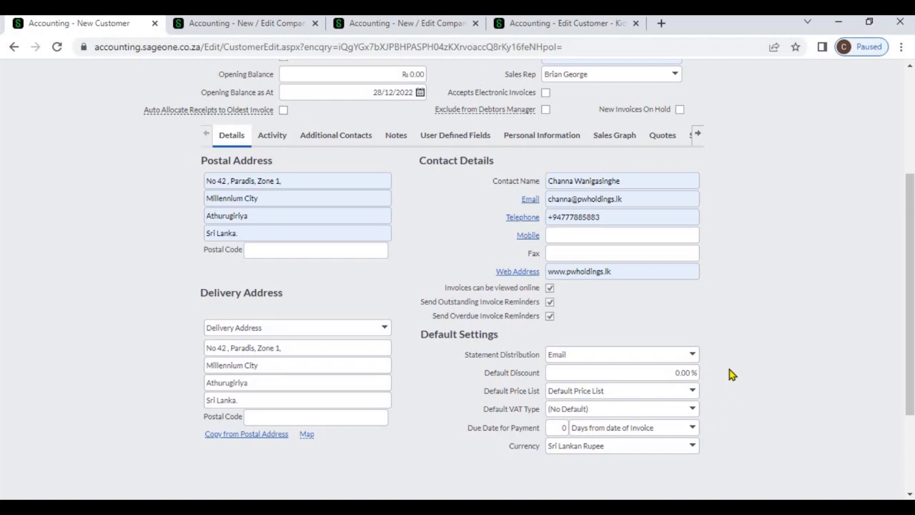
left_click(693, 357)
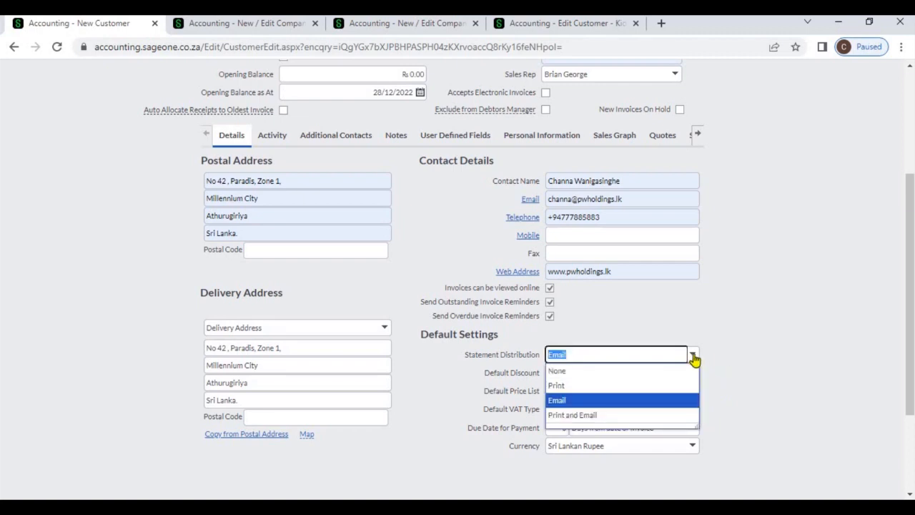
left_click(733, 353)
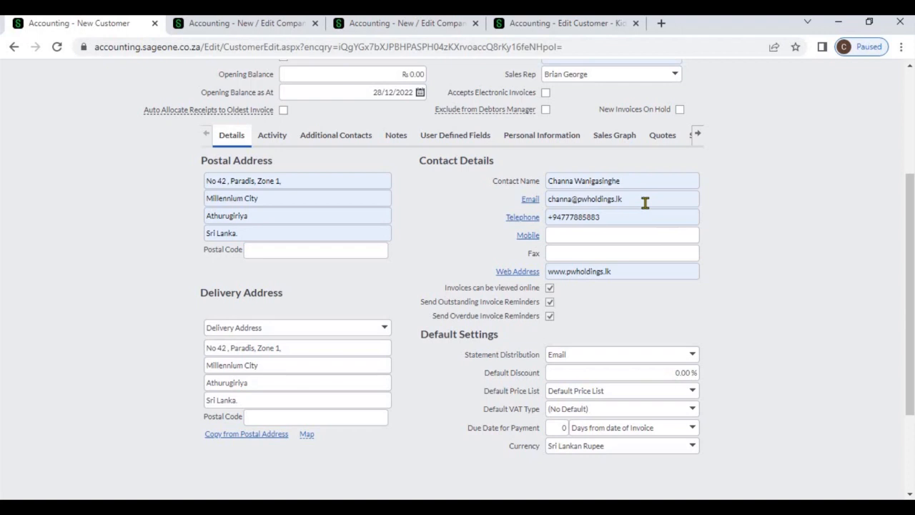
Step: Set the new customer's default discount to 10%
left_click(693, 355)
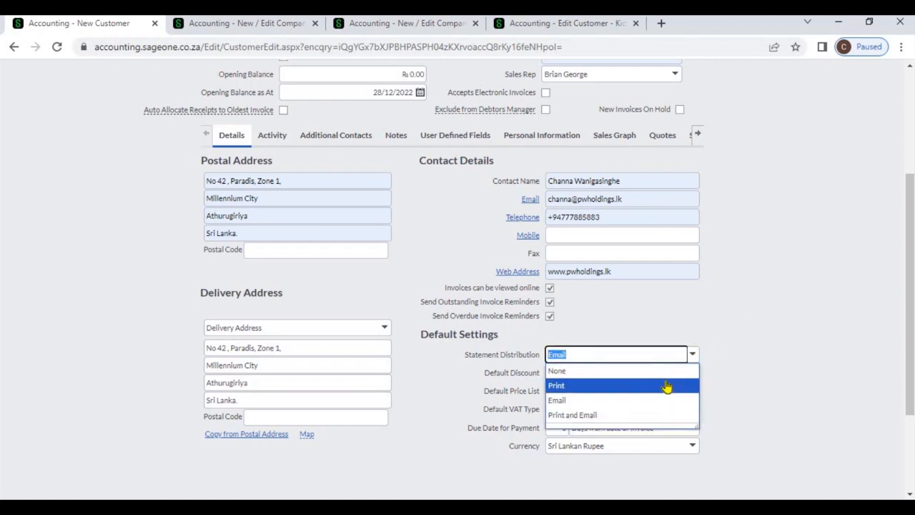
left_click(726, 372)
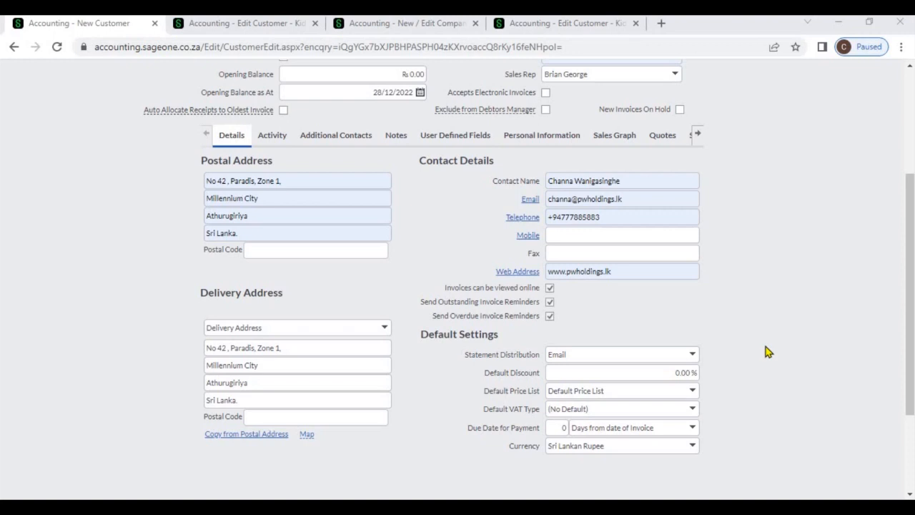
left_click(676, 372)
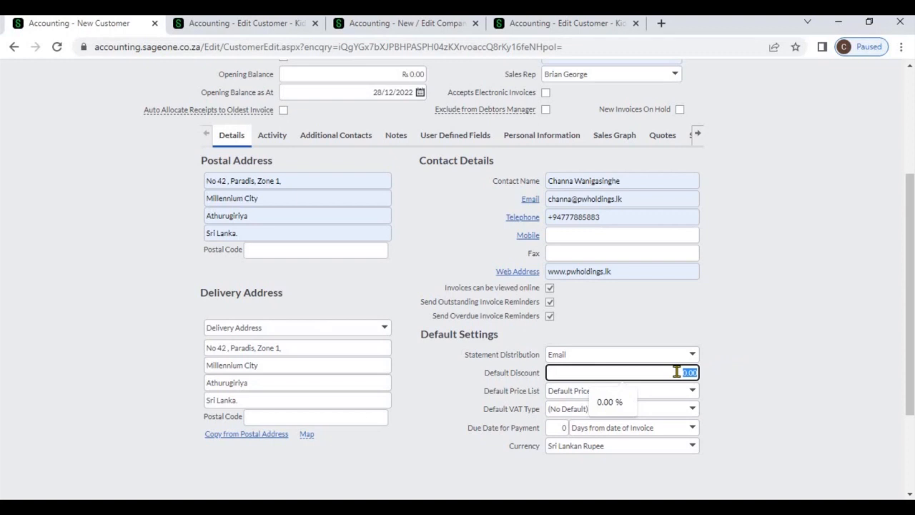
type("10")
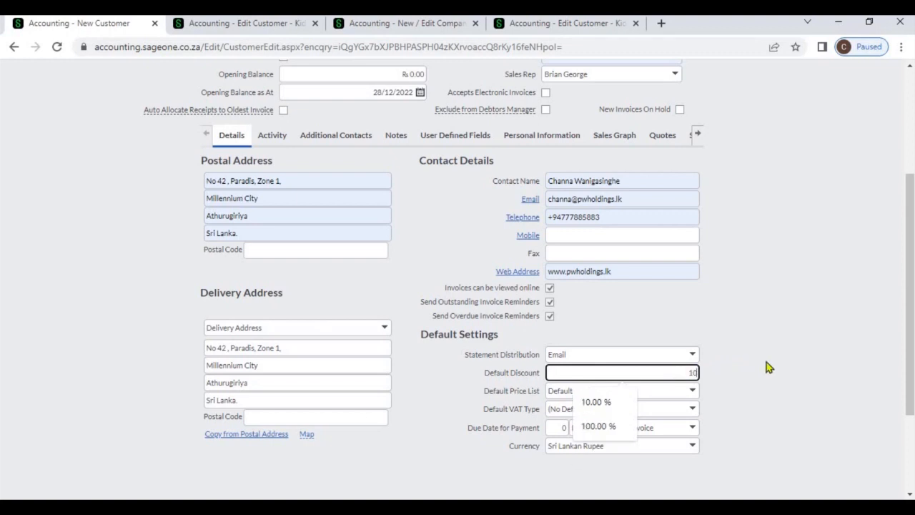
left_click(767, 362)
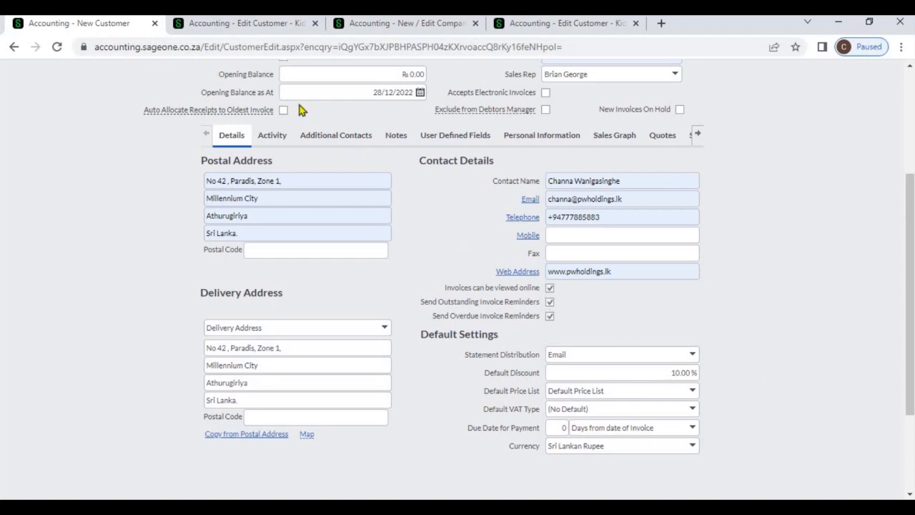
Step: Examine the default discount and price list settings on the Kid Zone (Pvt) Ltd customer record
left_click(240, 26)
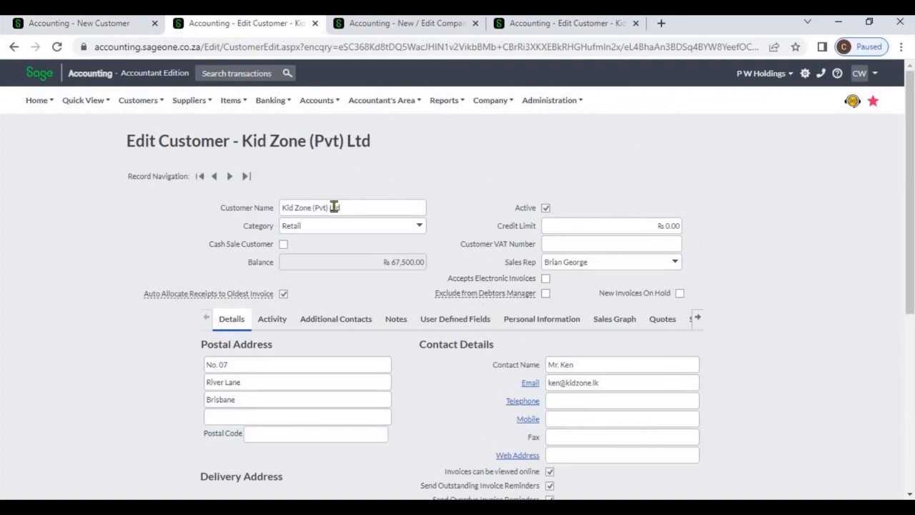
triple_click(352, 207)
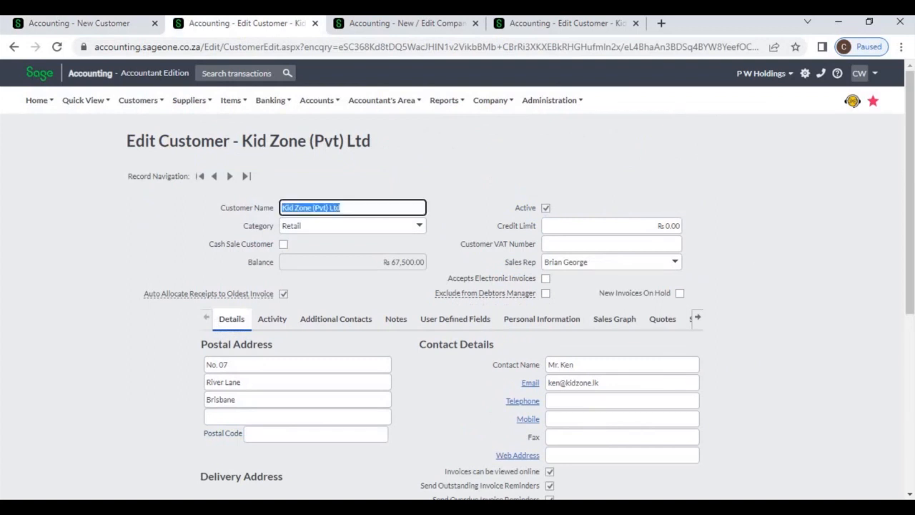
left_click(913, 378)
scroll(913, 378, "down", 5)
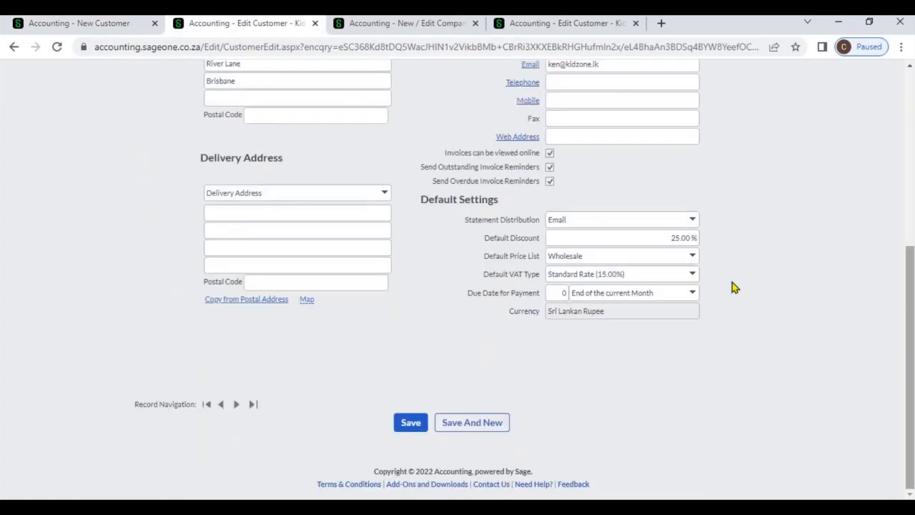
left_click(669, 237)
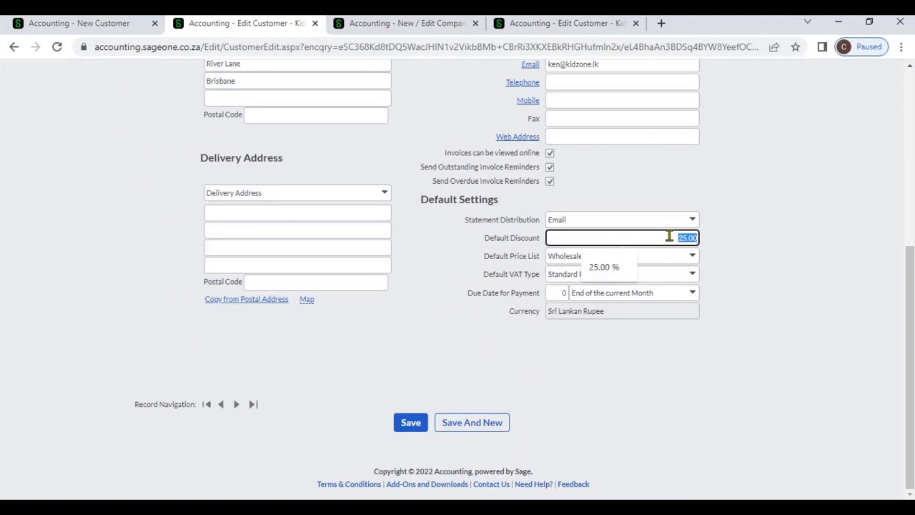
left_click(760, 251)
scroll(908, 136, "up", 5)
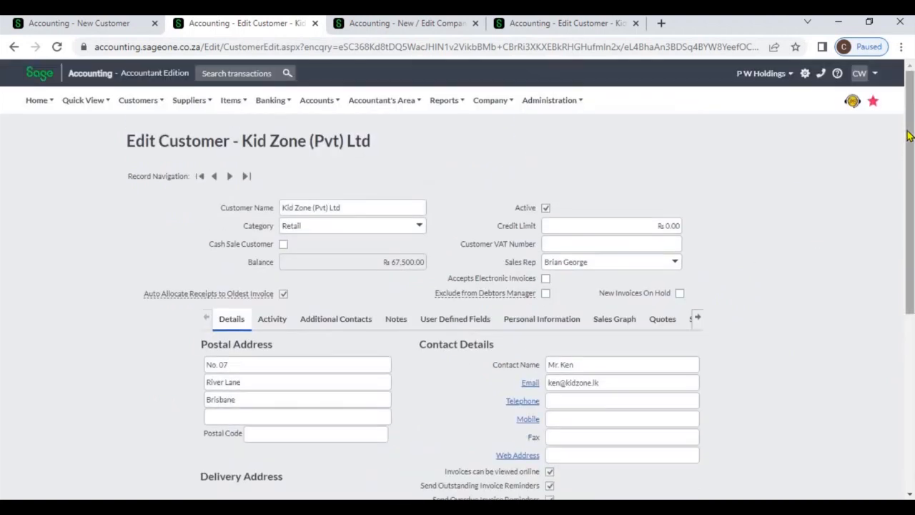
Step: Start a new customer quote and select Kid Zone (Pvt) Ltd as the customer
left_click(142, 108)
mouse_move(145, 166)
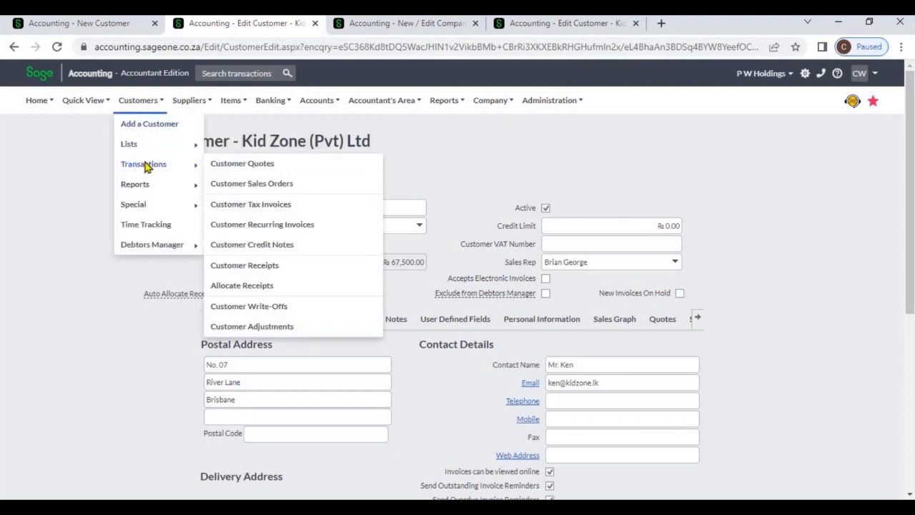
left_click(224, 163)
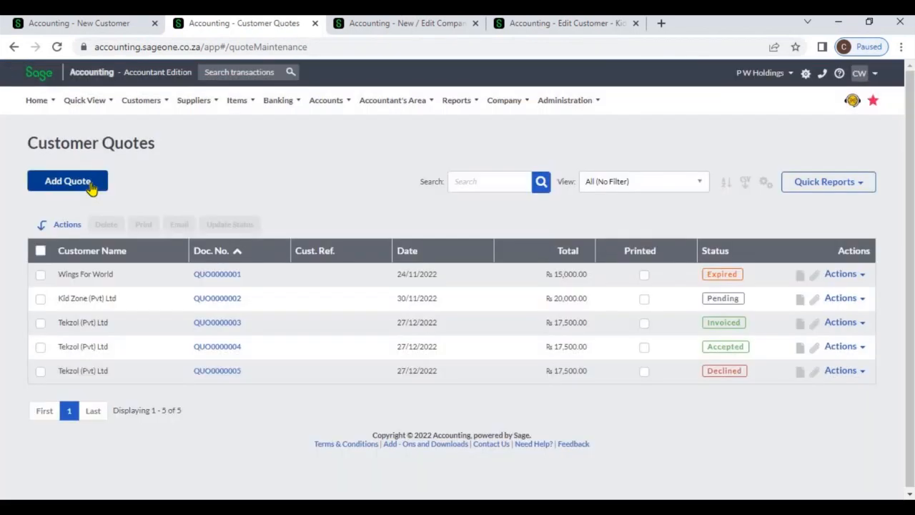
left_click(91, 188)
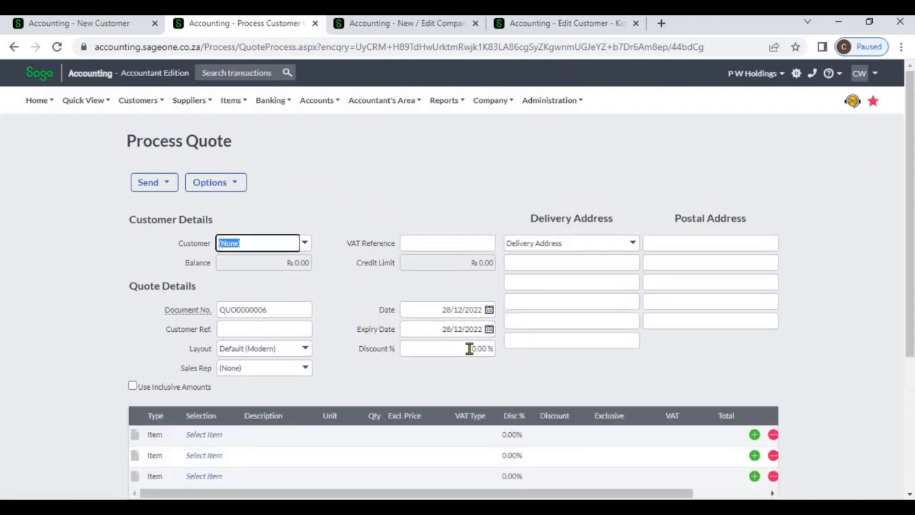
left_click(469, 348)
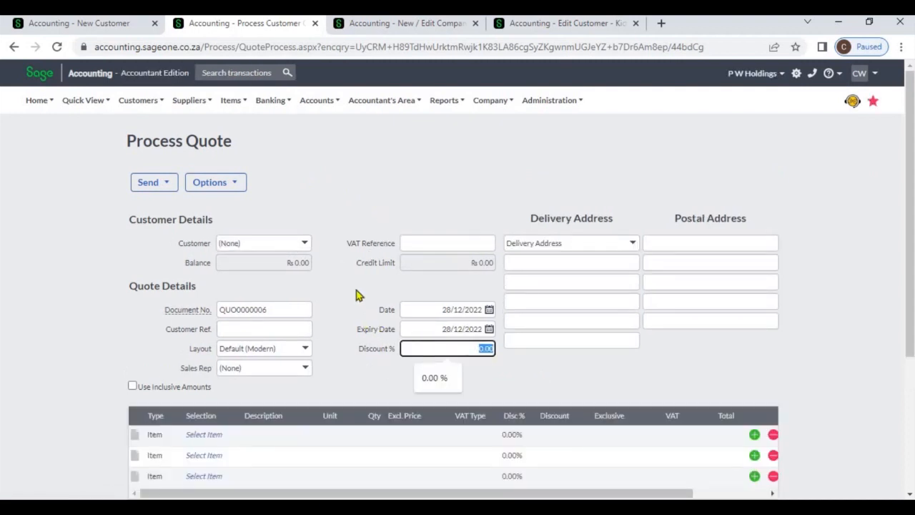
left_click(305, 245)
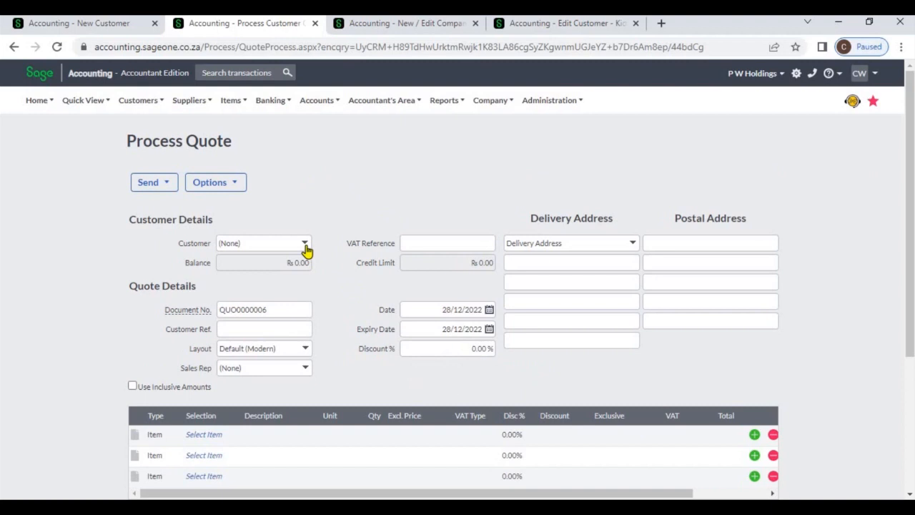
left_click(297, 289)
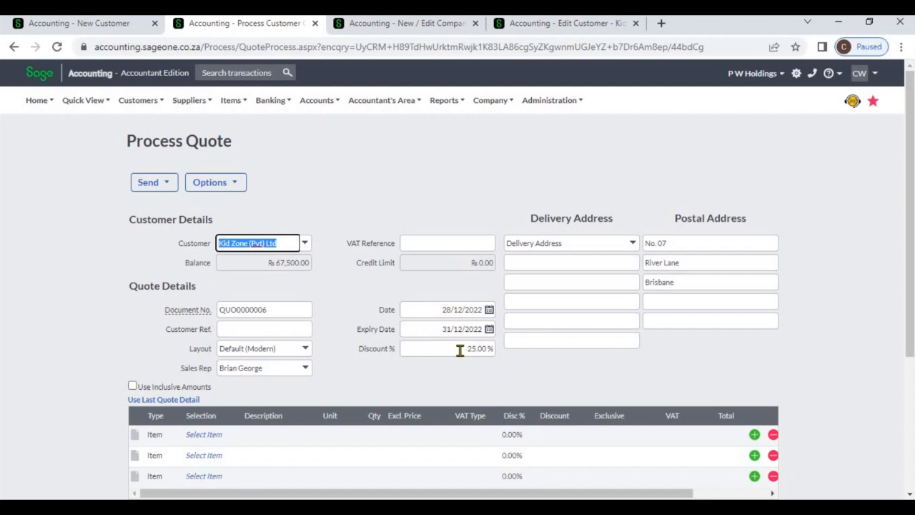
Step: Set the quote's discount to 20%
left_click(459, 350)
left_click(491, 367)
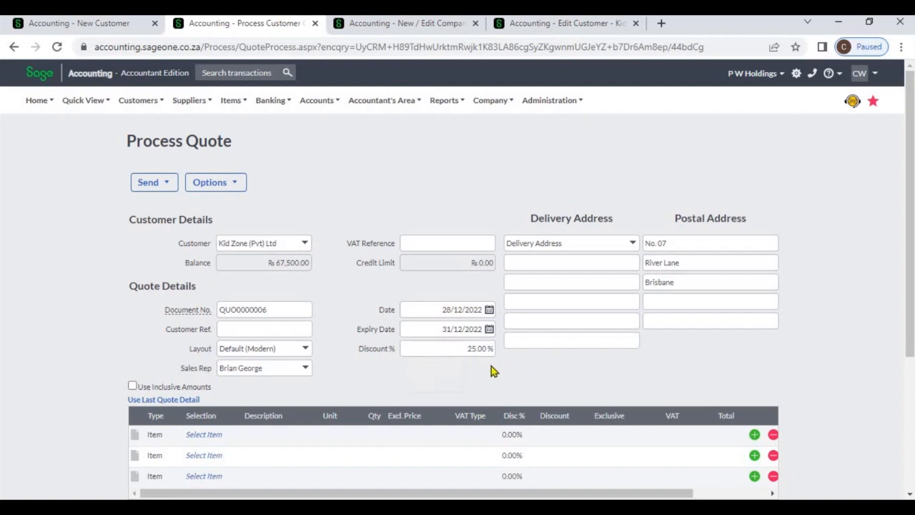
left_click(487, 348)
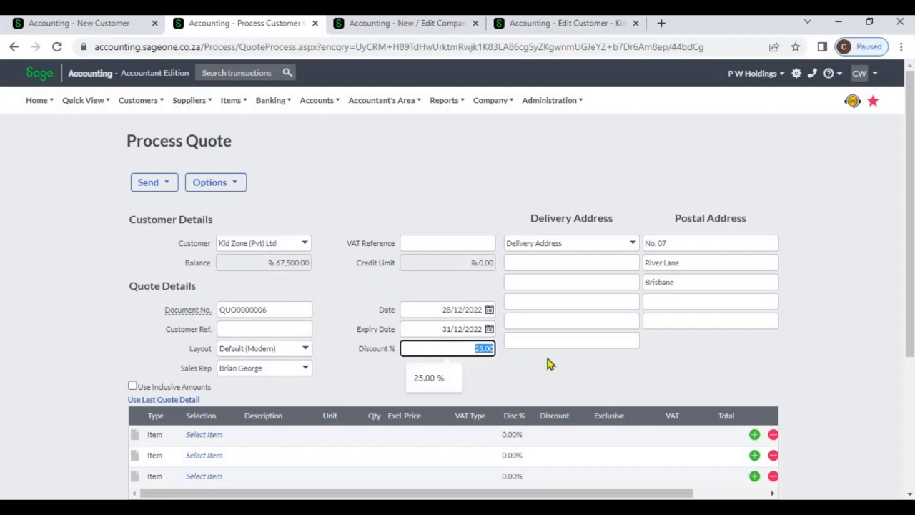
key("BackSpace")
type("20")
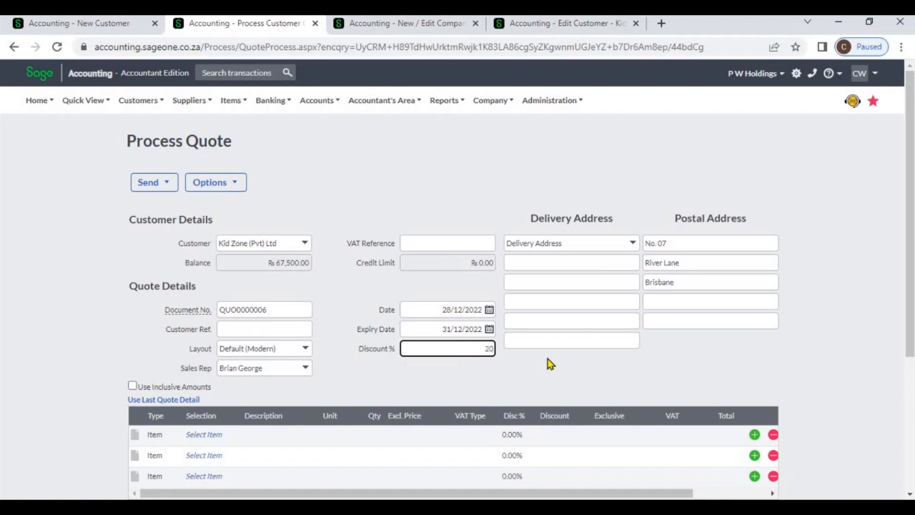
key("Tab")
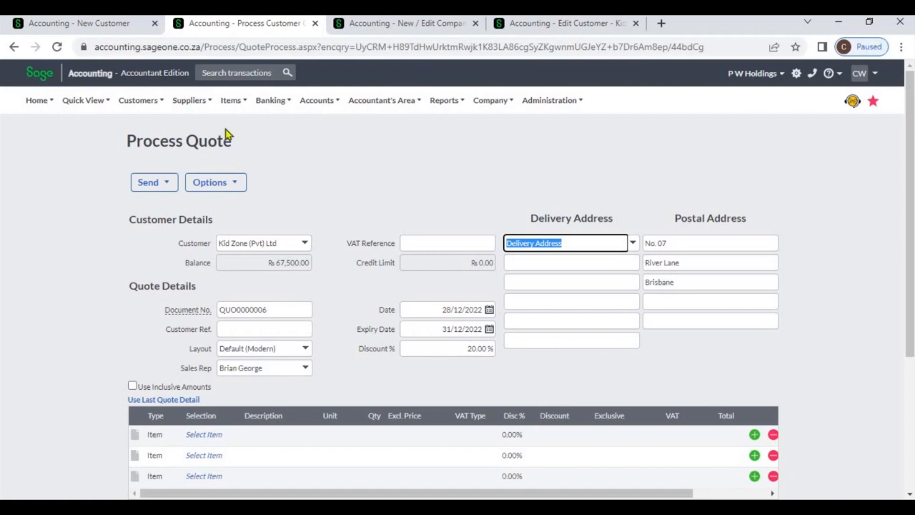
Step: Add a new price list below Retail in the company's item settings
left_click(107, 29)
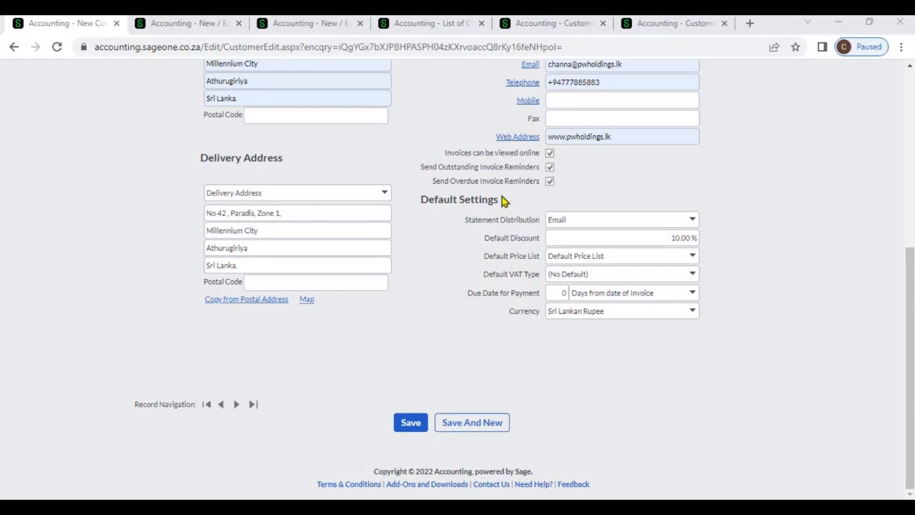
left_click(214, 27)
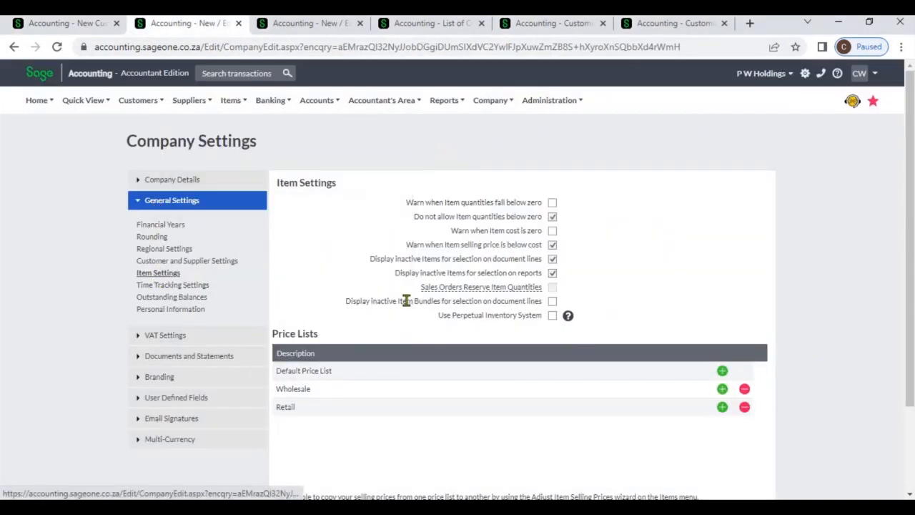
left_click(722, 409)
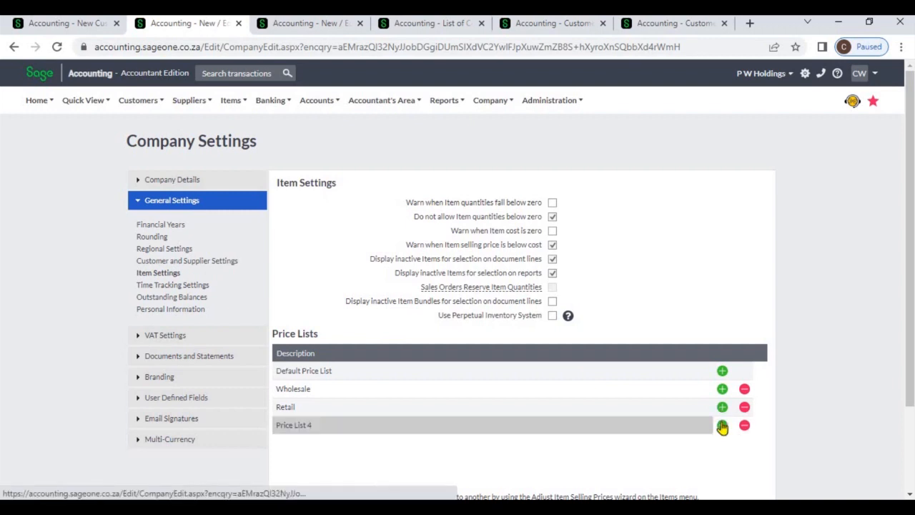
left_click(661, 428)
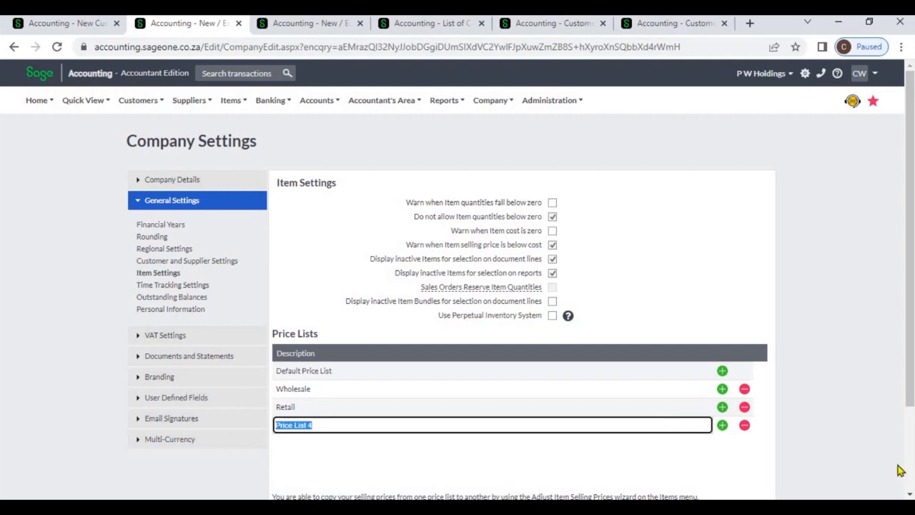
scroll(910, 470, "down", 3)
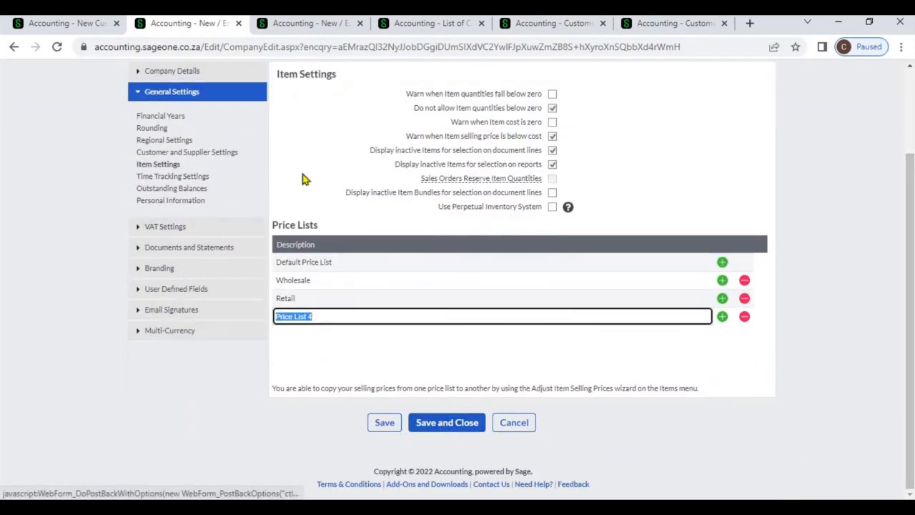
Step: Review the item's selling prices on each price list and the price lists assigned in the customer list
left_click(307, 29)
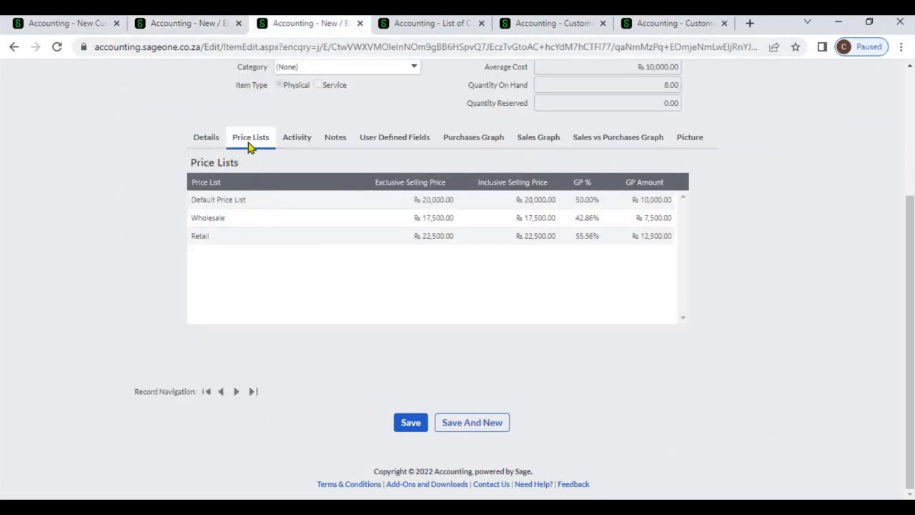
left_click(444, 239)
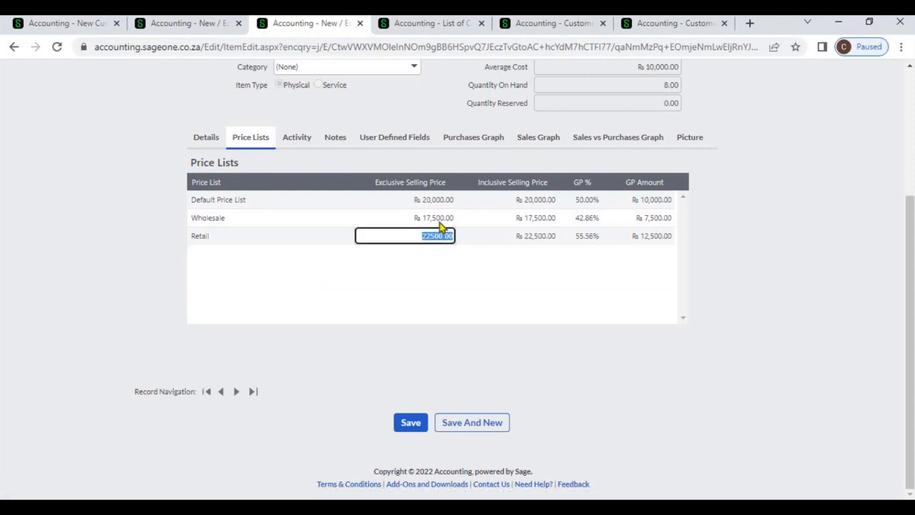
left_click(439, 217)
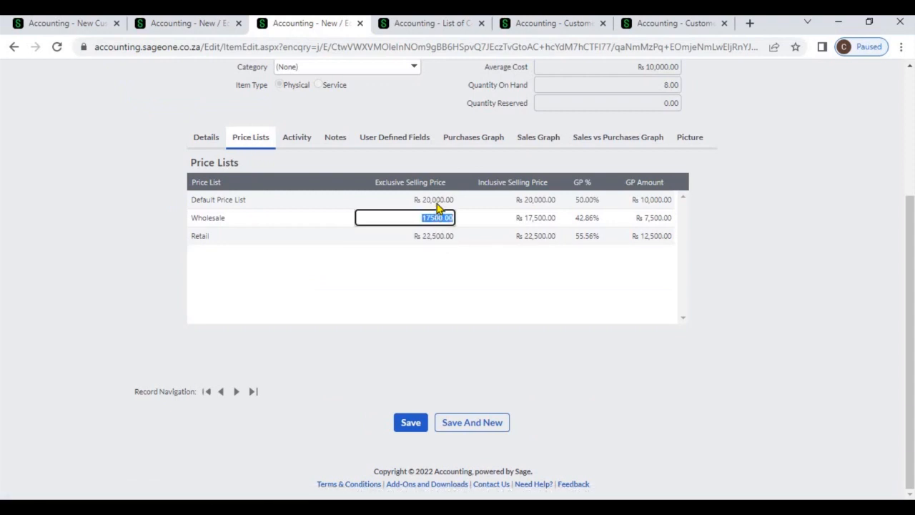
left_click(437, 204)
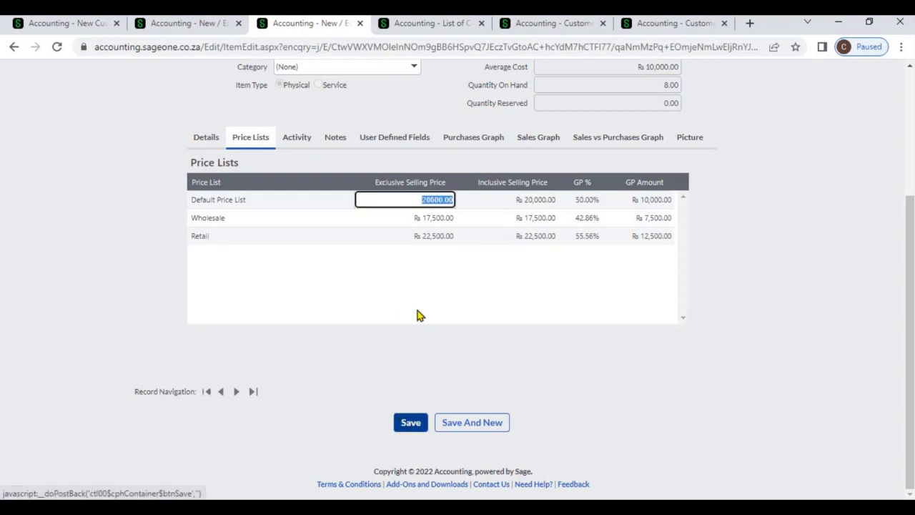
left_click(435, 23)
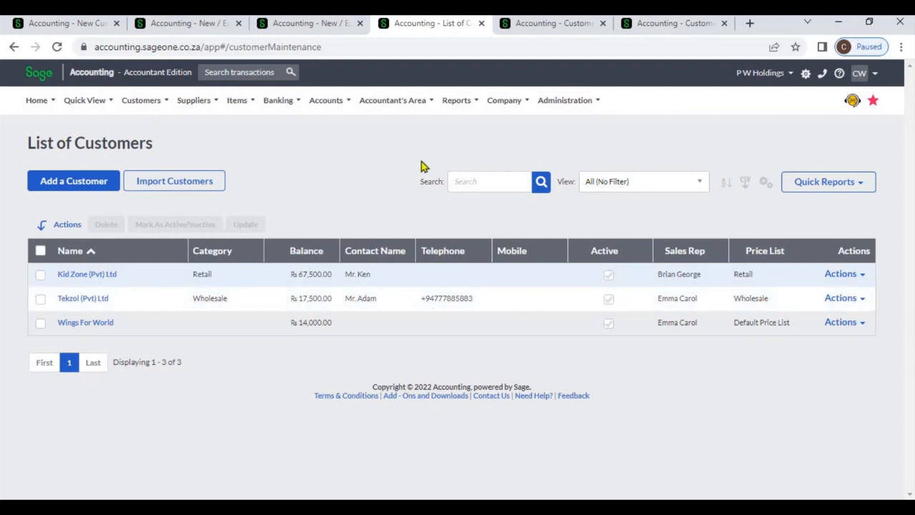
left_click(546, 32)
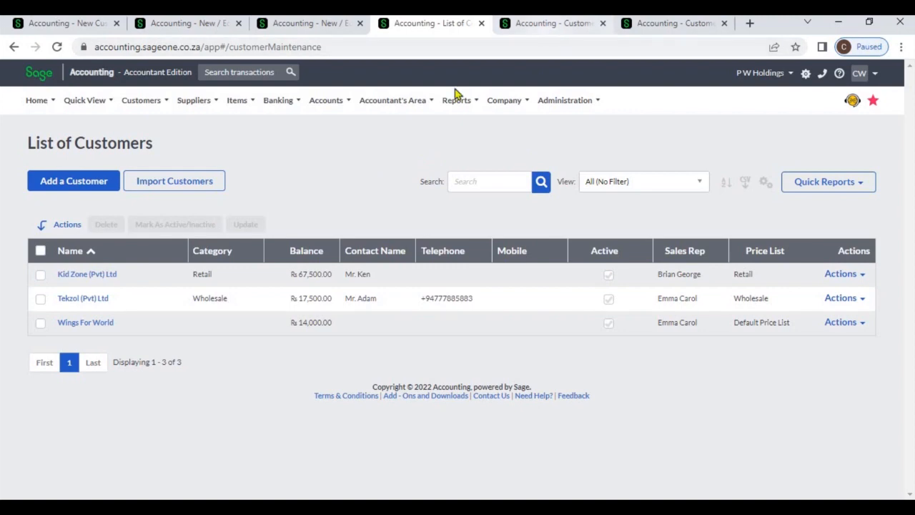
left_click(76, 180)
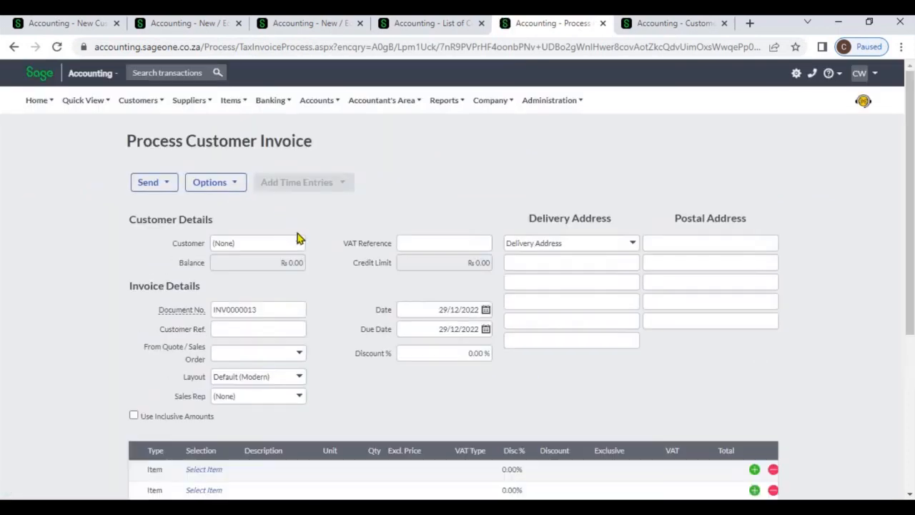
left_click(300, 247)
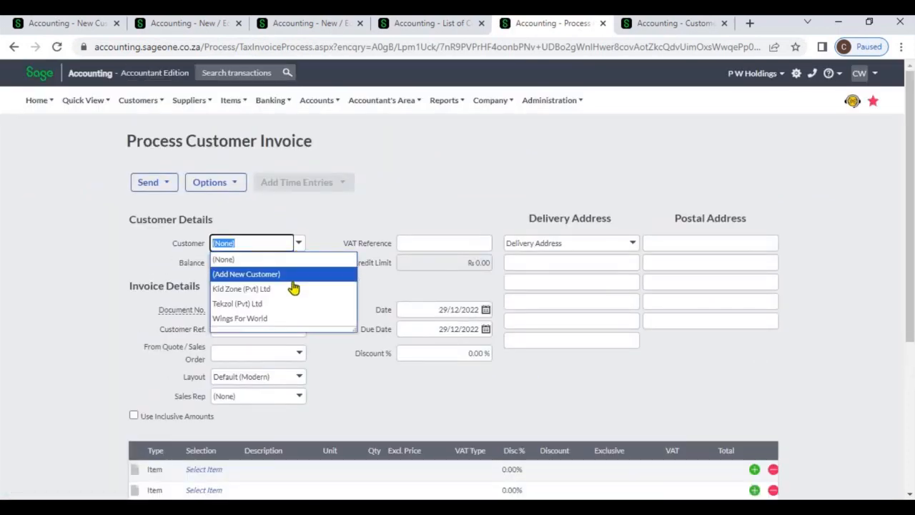
left_click(293, 276)
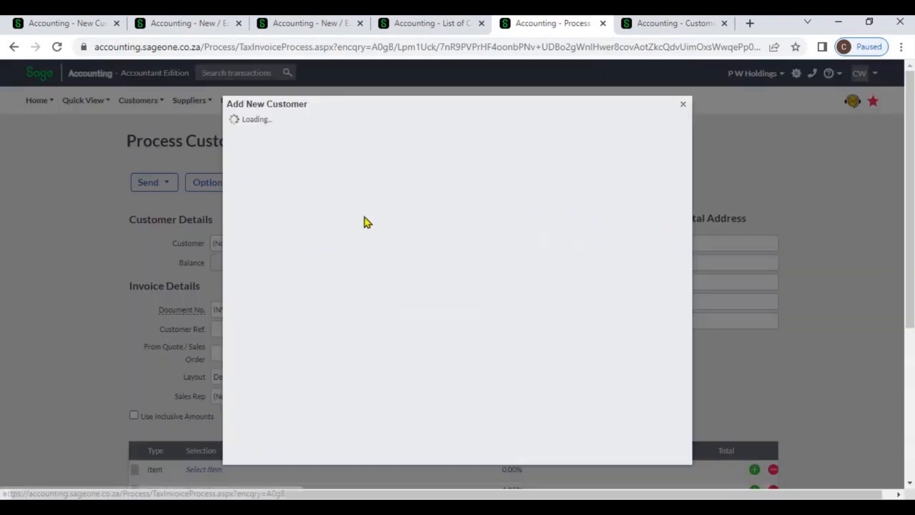
left_click(683, 108)
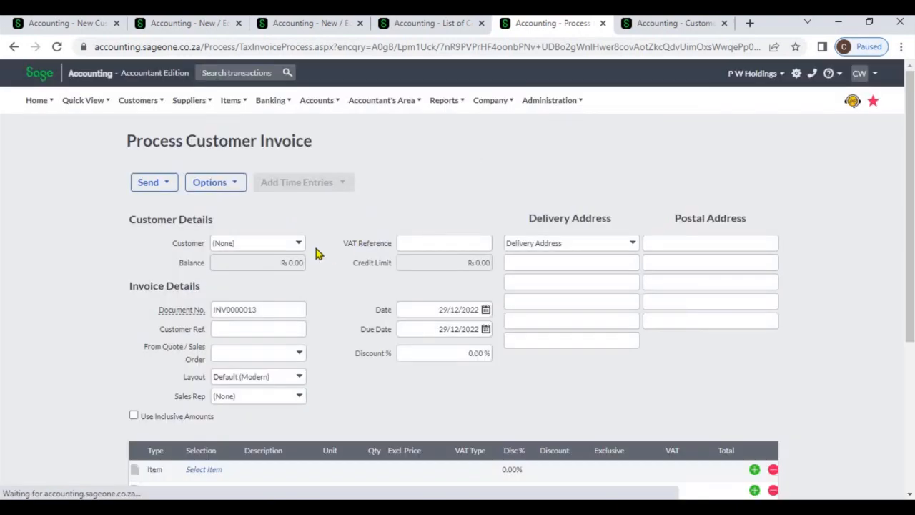
Step: Select Kid Zone (Pvt) Ltd as the invoice customer, declining its outstanding sales orders, and add the SBCA item
left_click(300, 246)
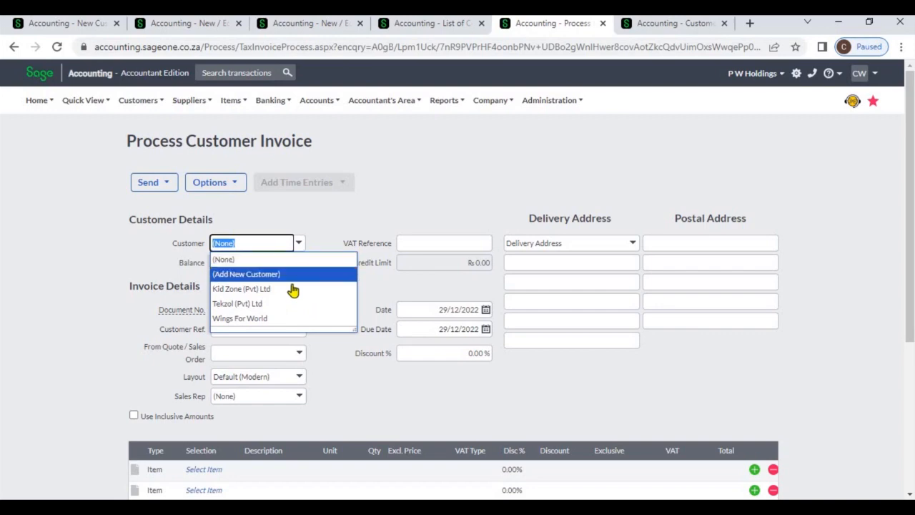
left_click(296, 288)
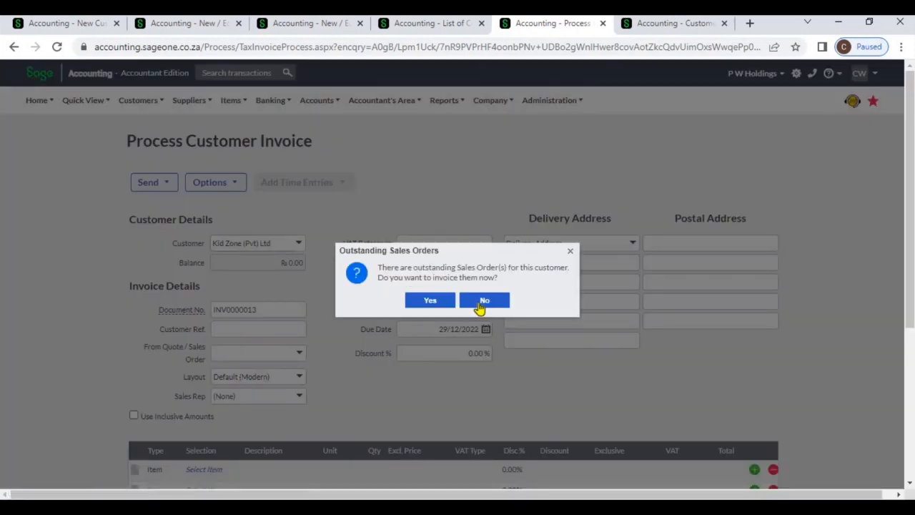
left_click(482, 305)
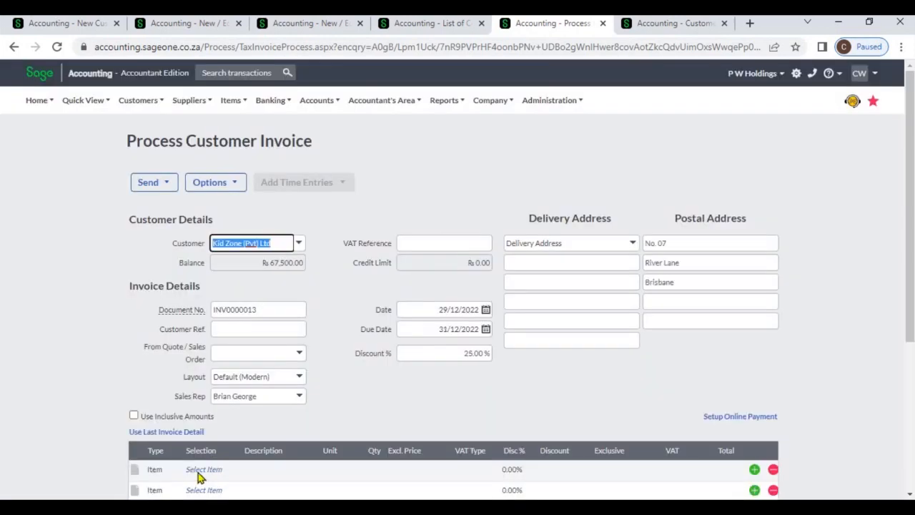
left_click(198, 470)
type("s")
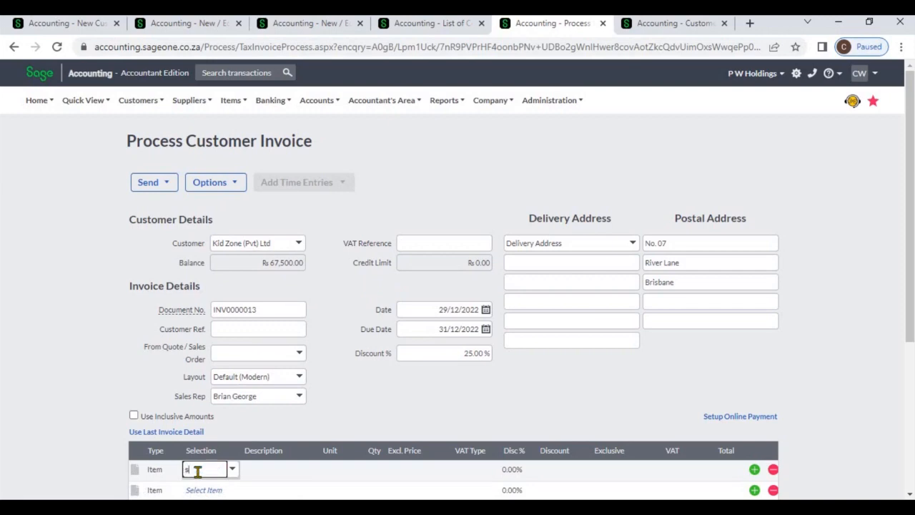
key("Tab")
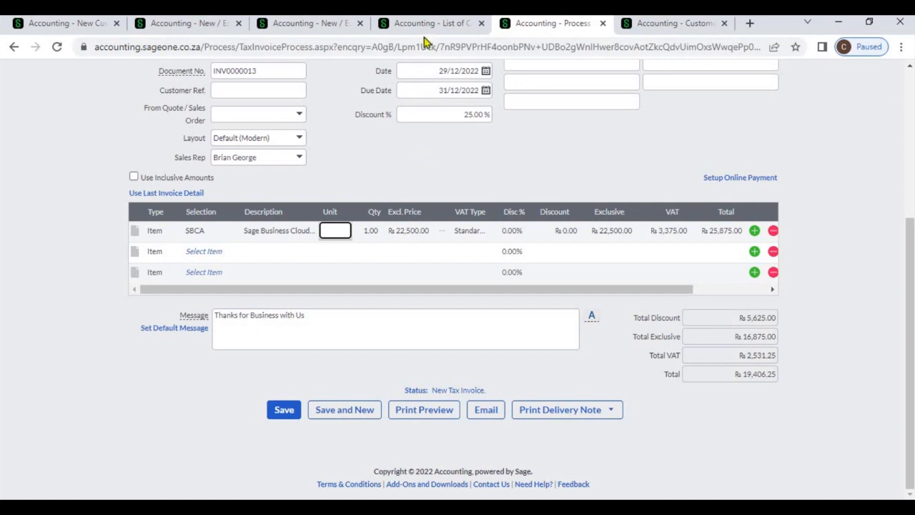
Step: Check the item's Retail selling price on its price lists
left_click(320, 24)
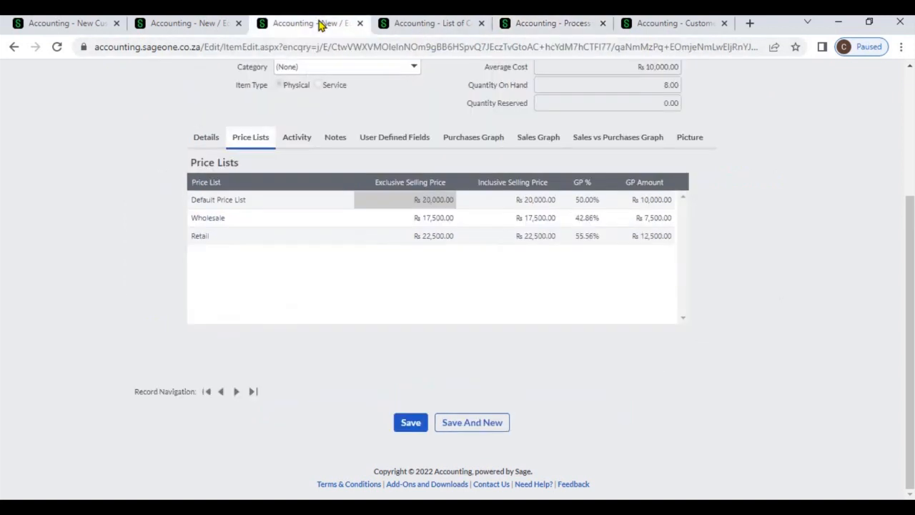
left_click(432, 240)
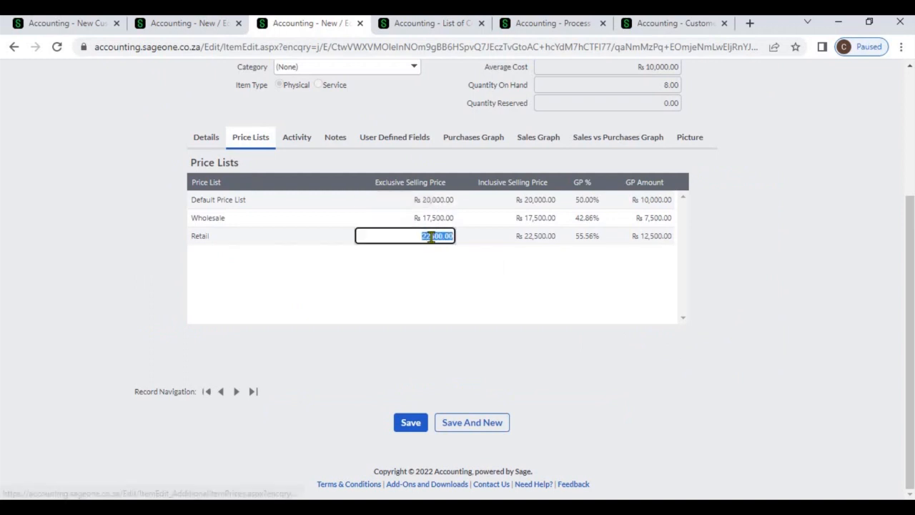
left_click(780, 229)
Step: Start a new tax invoice for Tekzol (Pvt) Ltd without its outstanding sales orders and add the SBCA item
left_click(671, 27)
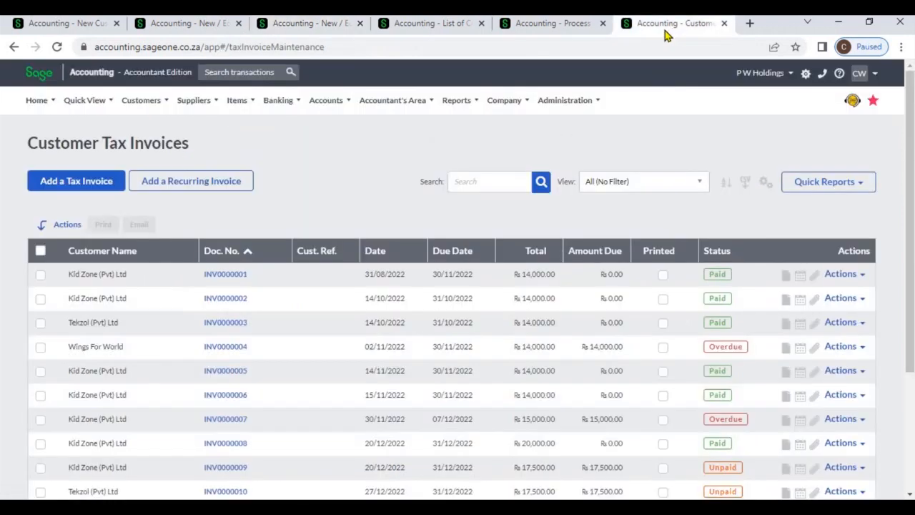
left_click(98, 181)
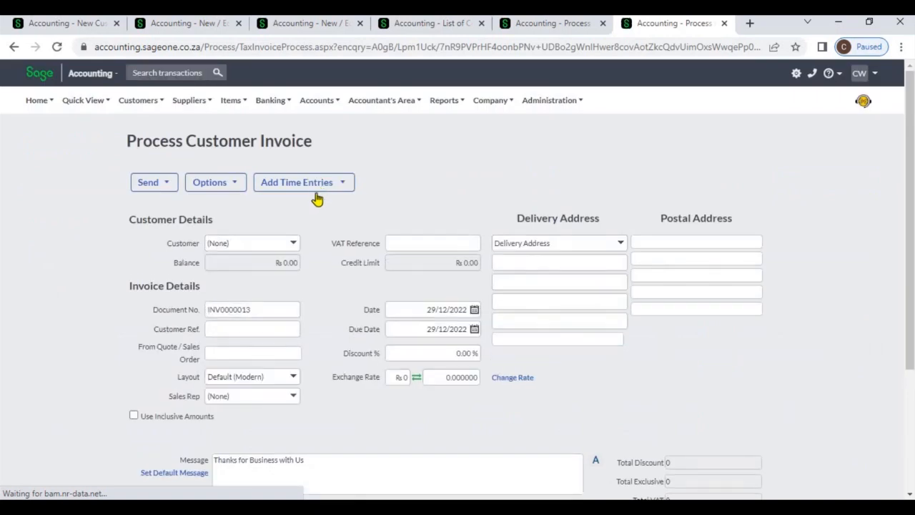
left_click(299, 249)
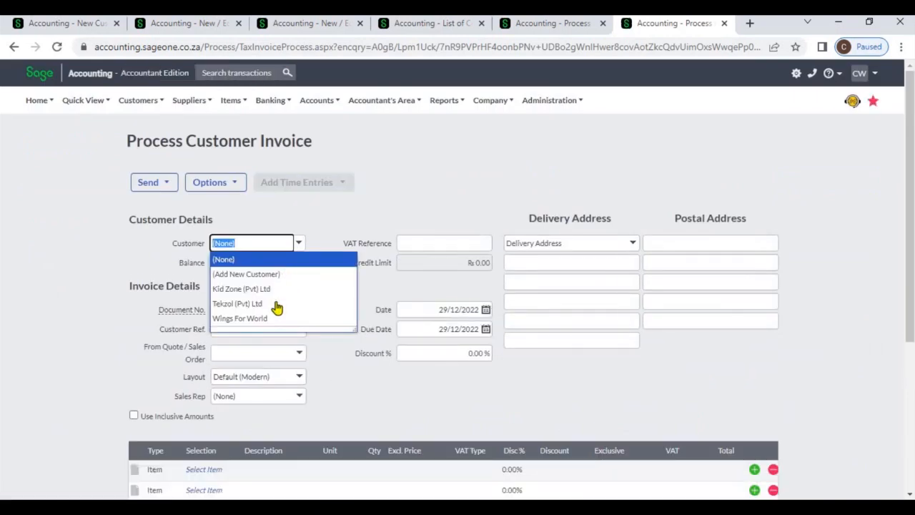
left_click(277, 306)
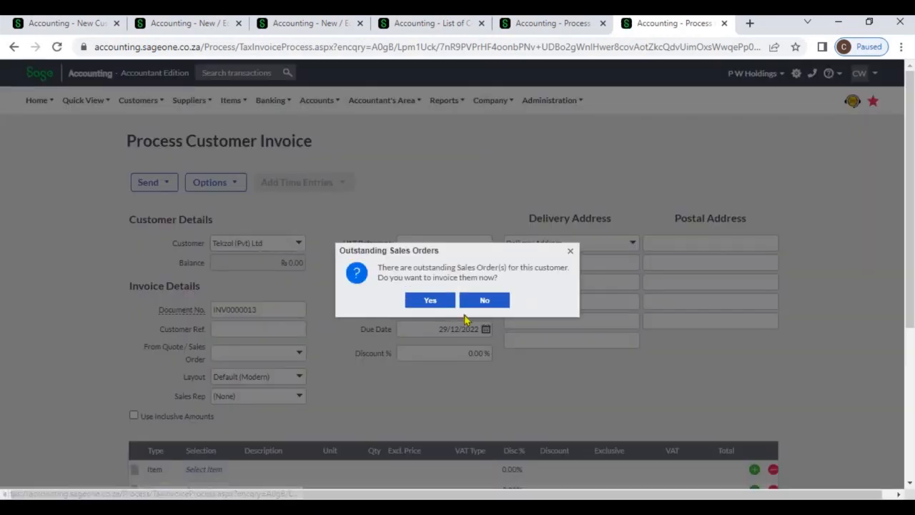
left_click(487, 301)
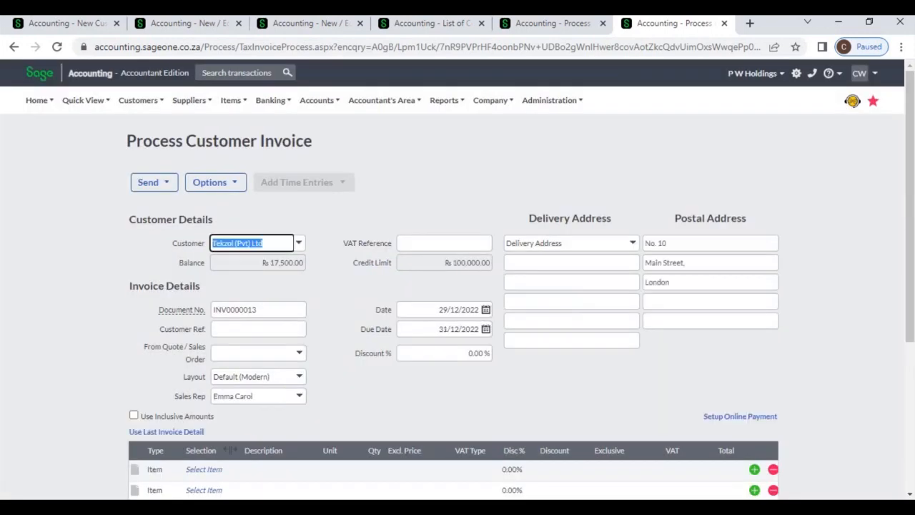
left_click(205, 470)
type("s")
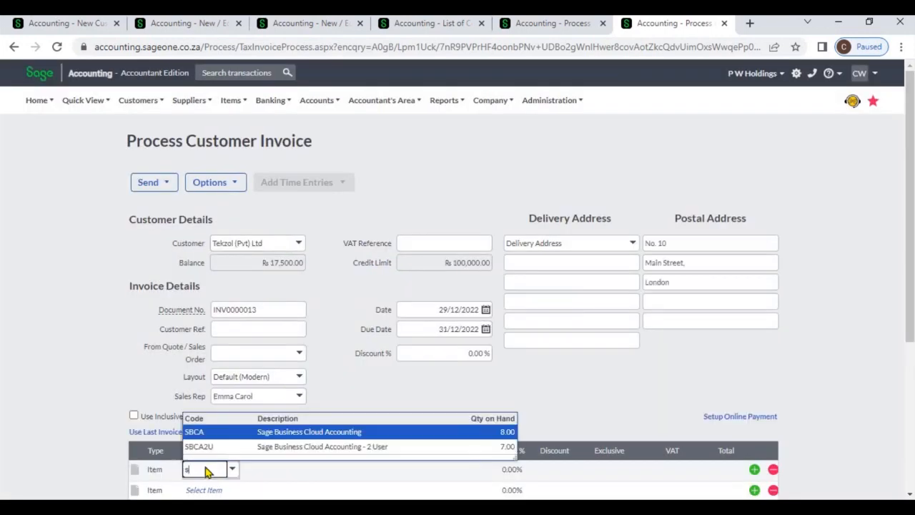
left_click(217, 432)
scroll(348, 354, "down", 4)
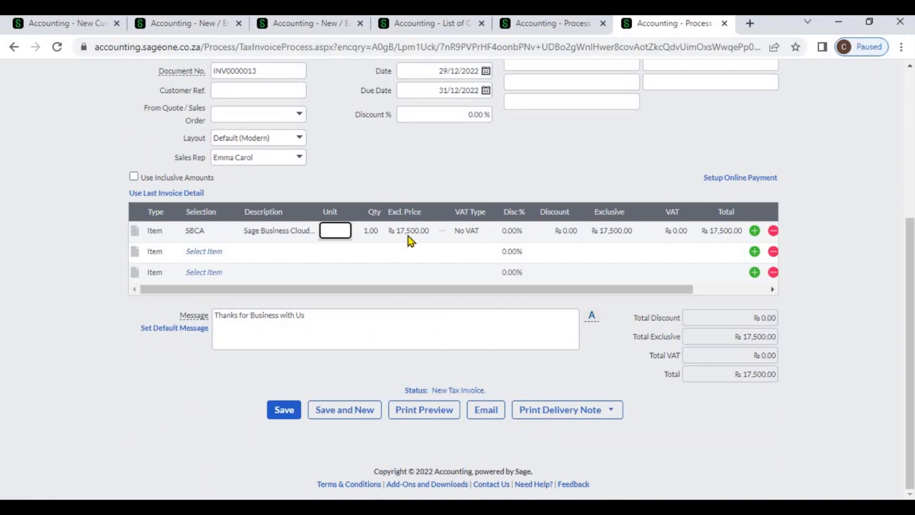
Step: Check the item's Wholesale selling price on its price lists
left_click(313, 29)
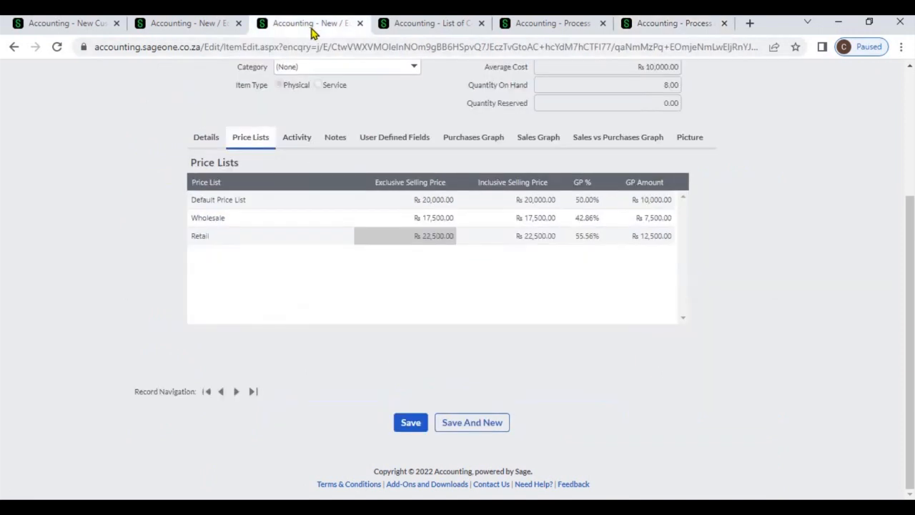
left_click(410, 219)
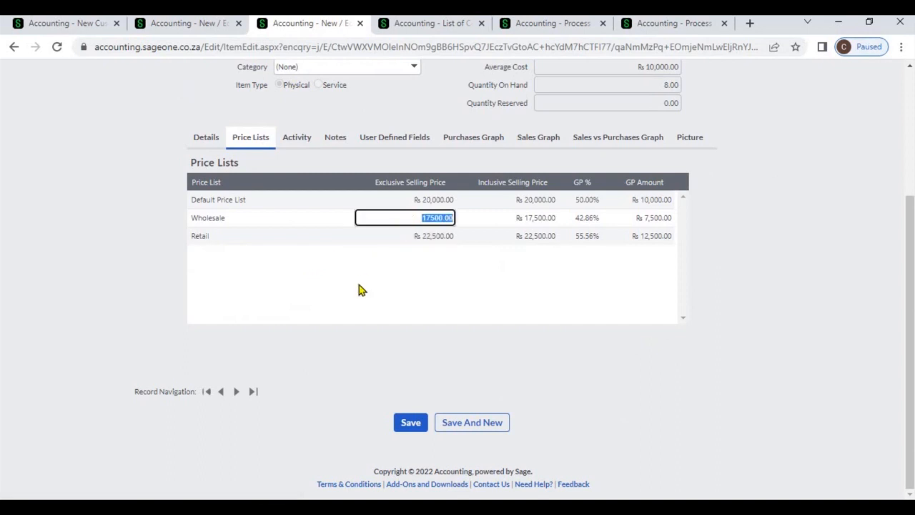
key("Return")
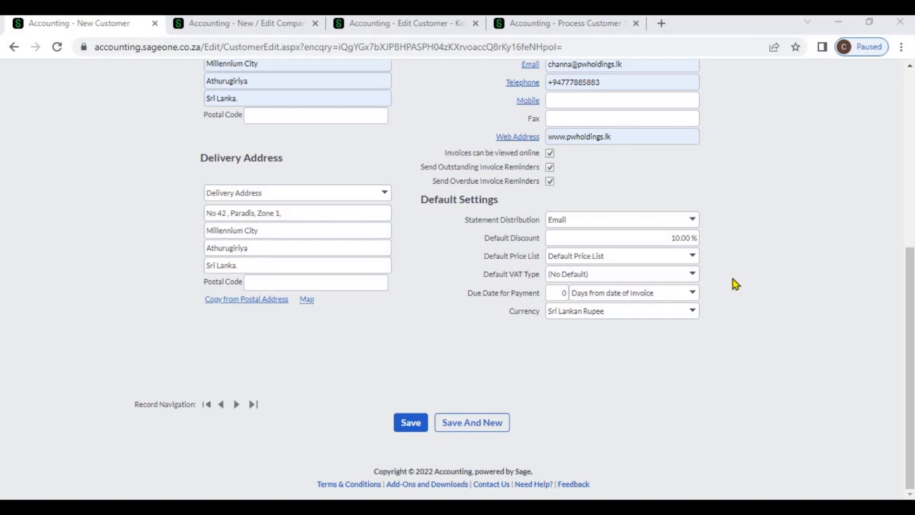
Step: Add a new VAT rate named VAT at 20% in the company's VAT settings and save
left_click(231, 28)
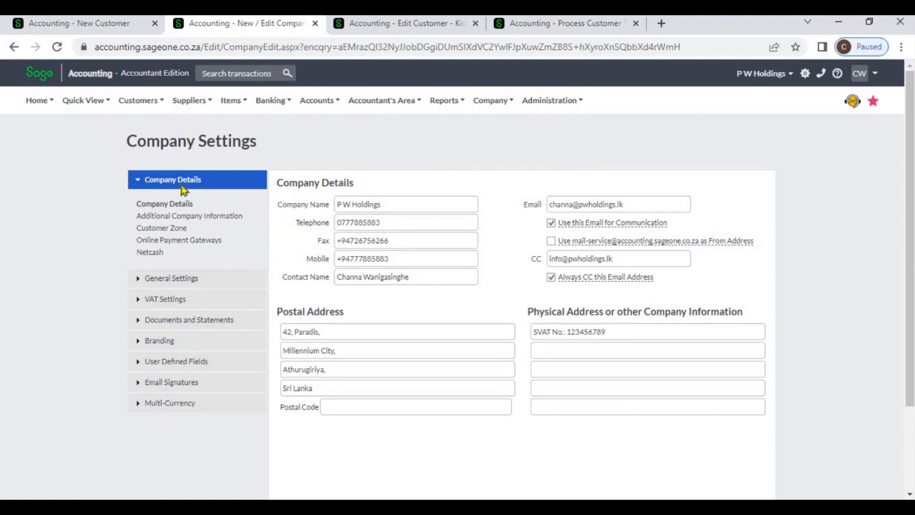
left_click(175, 299)
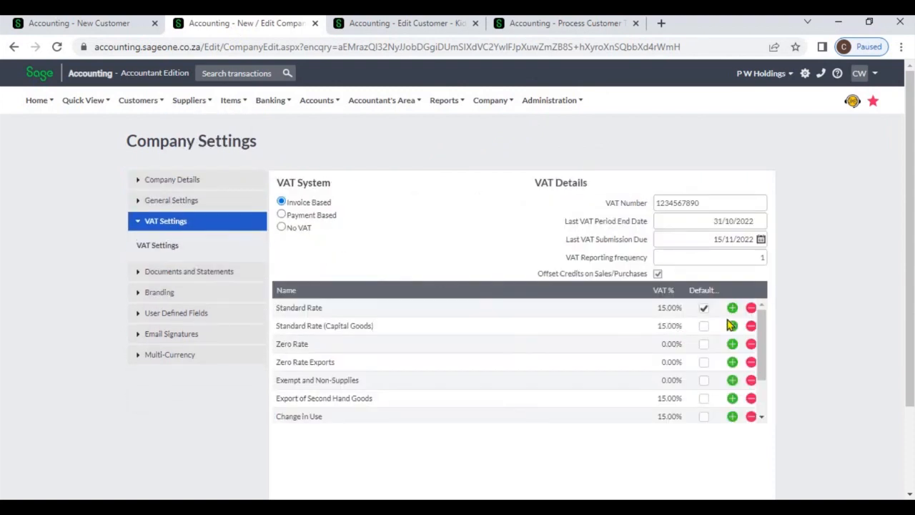
left_click(733, 417)
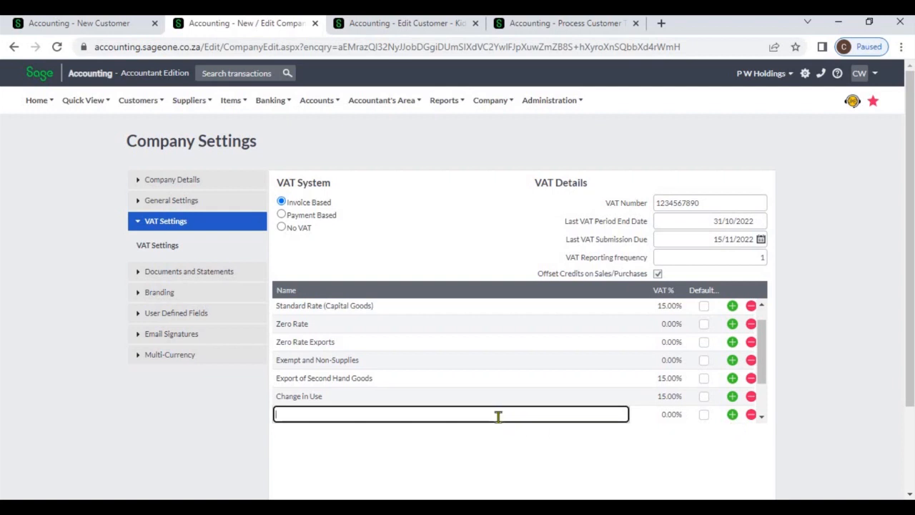
type("VAT")
key("Tab")
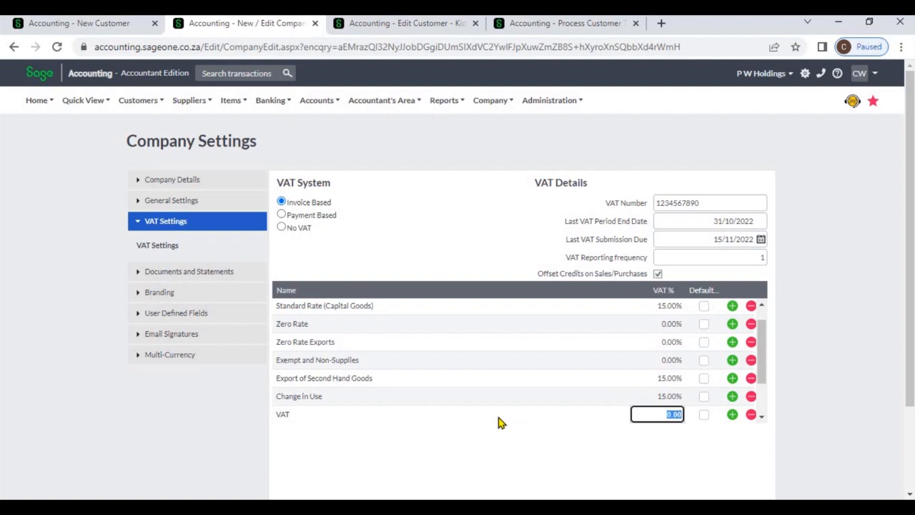
type("20")
scroll(882, 450, "down", 2)
left_click(381, 425)
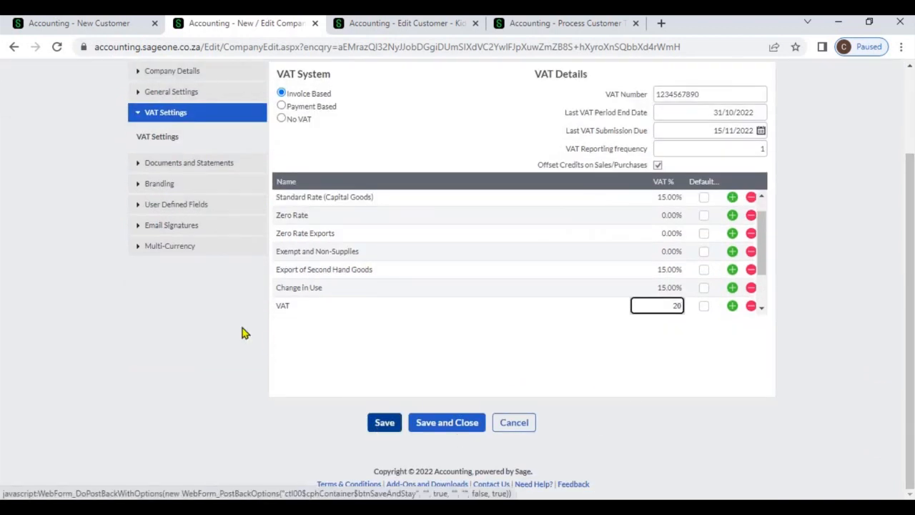
Step: Compare the available default VAT types with Kid Zone (Pvt) Ltd's default customer settings
left_click(78, 24)
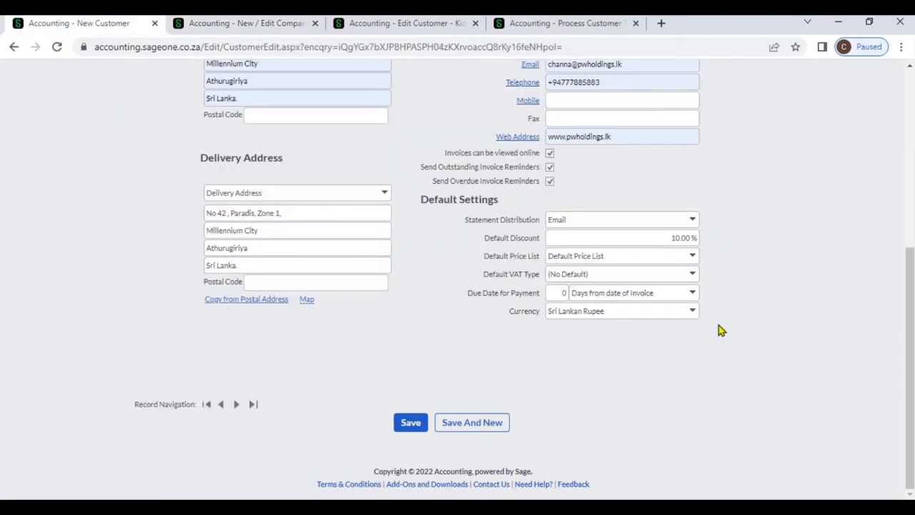
left_click(693, 276)
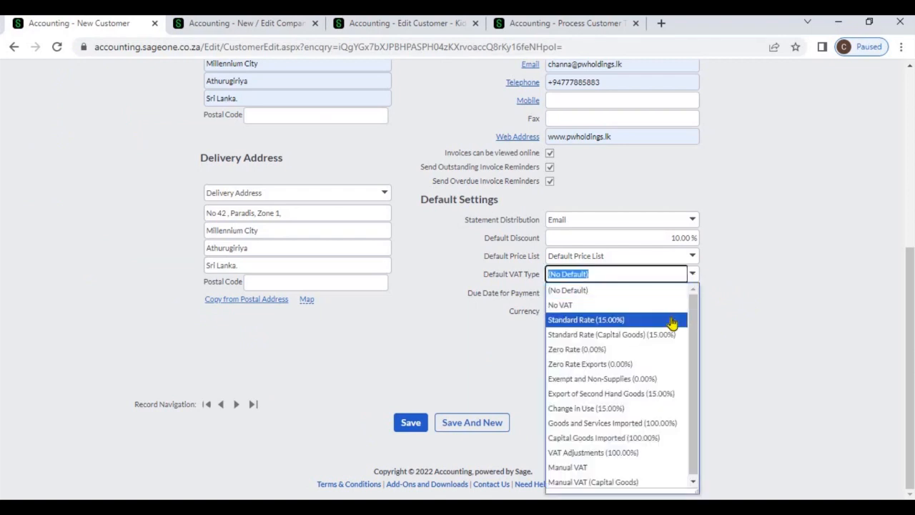
left_click(749, 331)
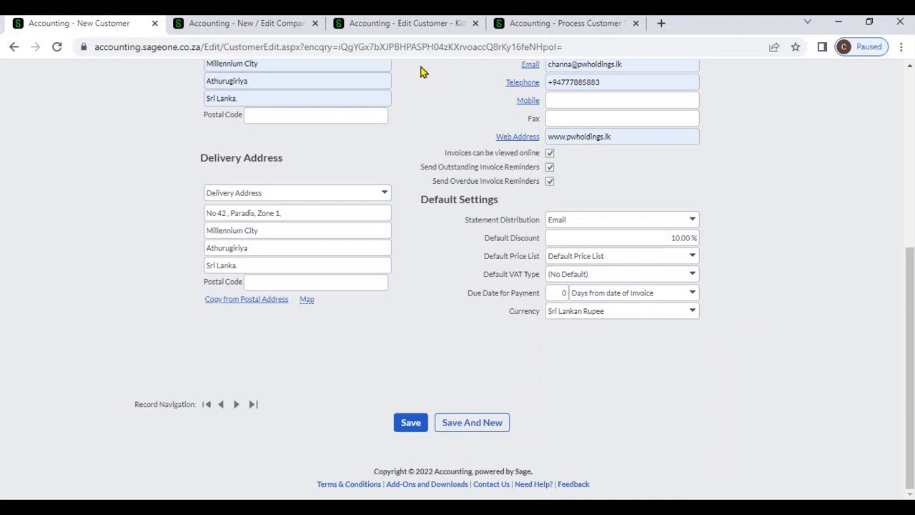
left_click(402, 25)
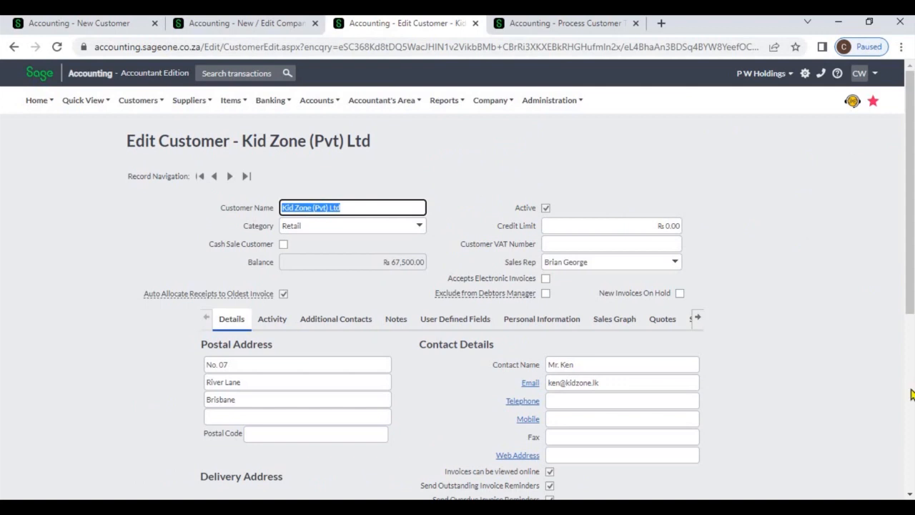
scroll(912, 395, "down", 5)
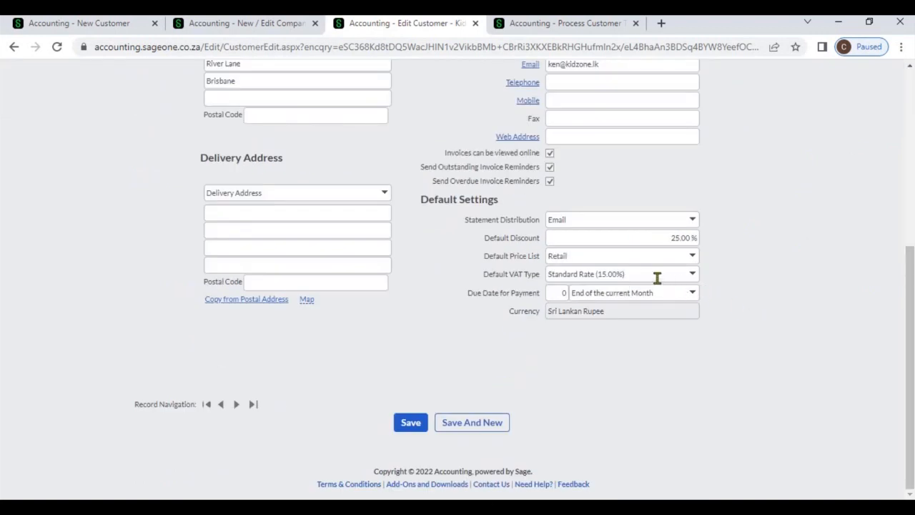
Step: Add the SBCA item to the Kid Zone (Pvt) Ltd invoice
left_click(576, 31)
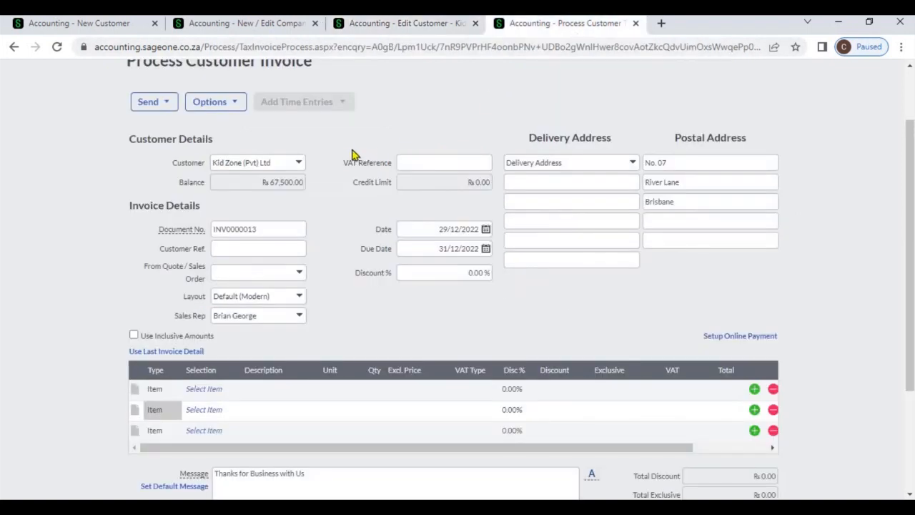
left_click(300, 166)
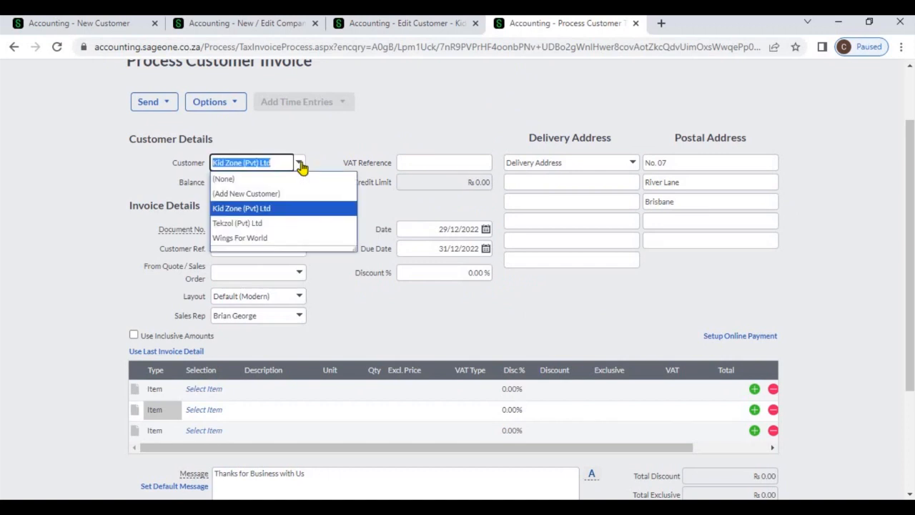
left_click(218, 390)
type("s")
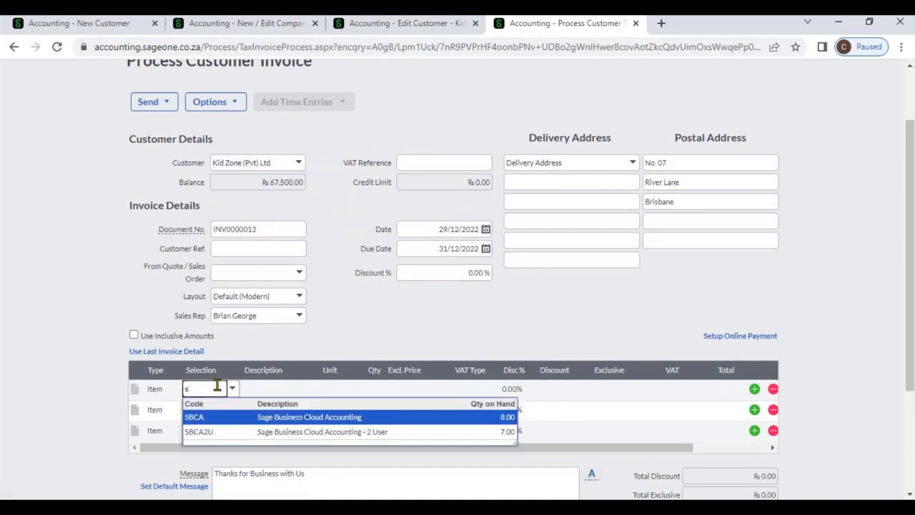
key("Return")
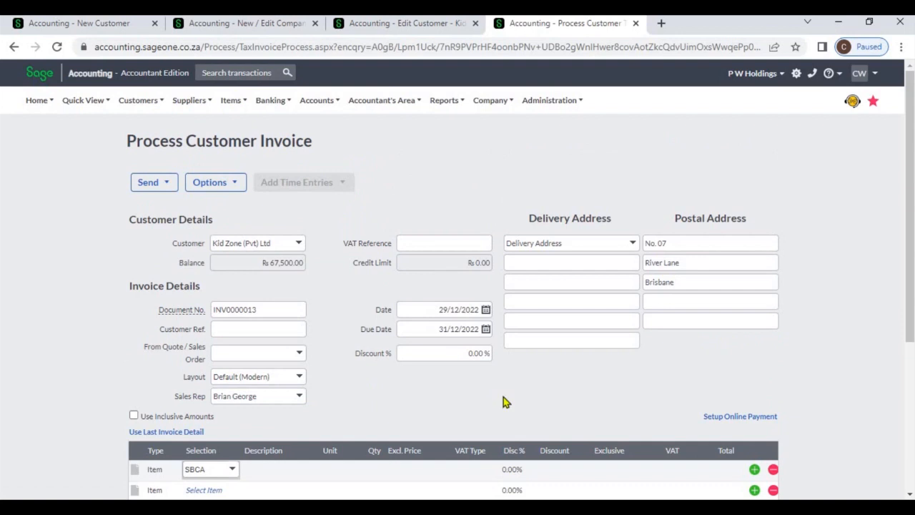
key("Tab")
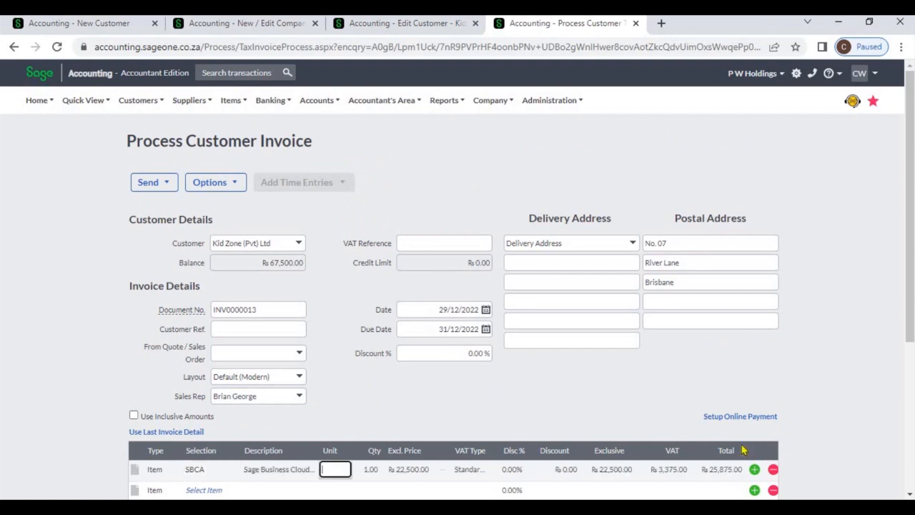
Step: Review the VAT type options available for the SBCA line on the Kid Zone (Pvt) Ltd invoice
left_click(910, 495)
scroll(910, 495, "down", 1)
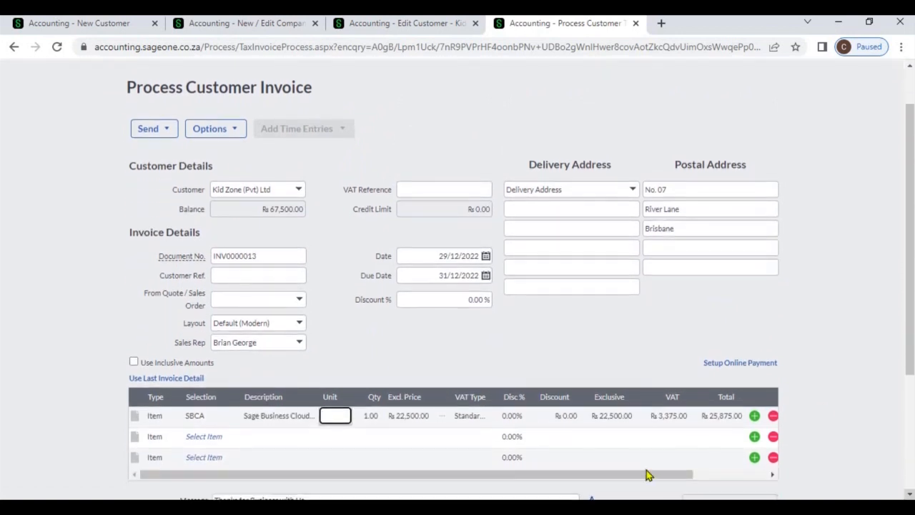
left_click(487, 420)
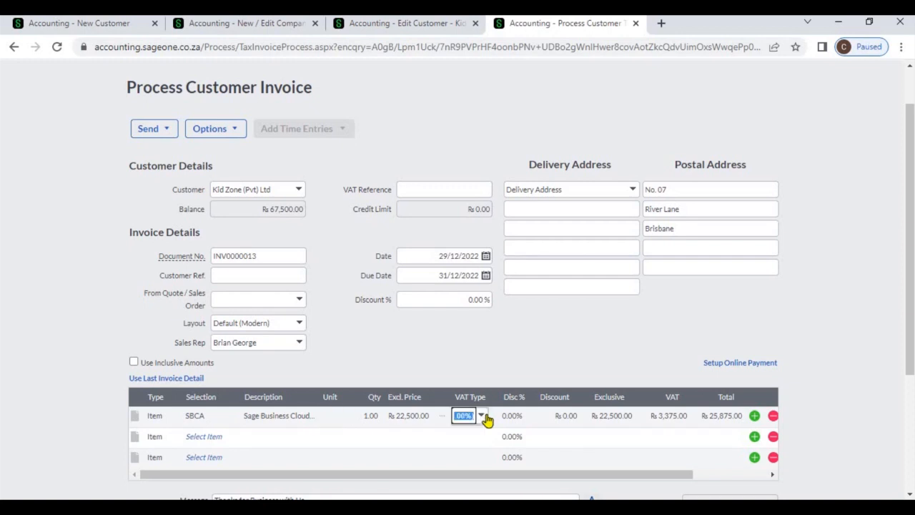
left_click(484, 418)
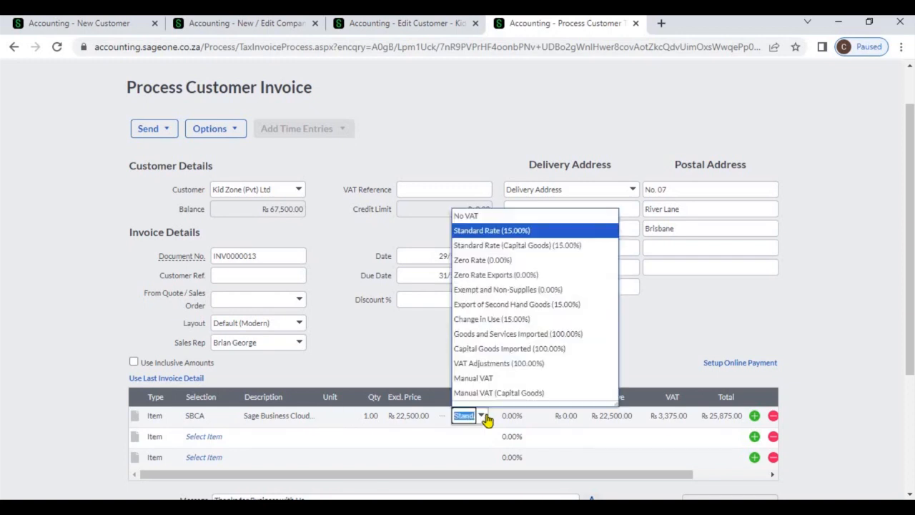
left_click(486, 420)
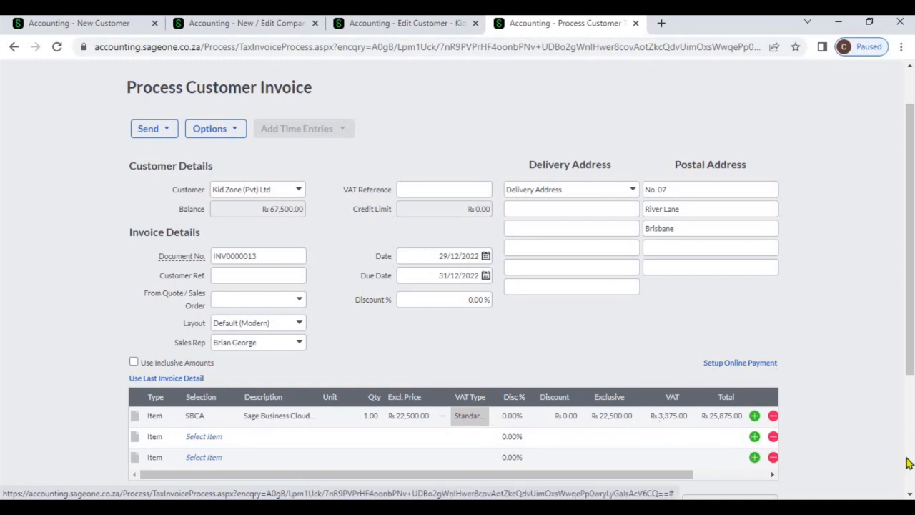
Step: Review the Due Date for Payment options in the open customer's default settings
scroll(907, 464, "down", 3)
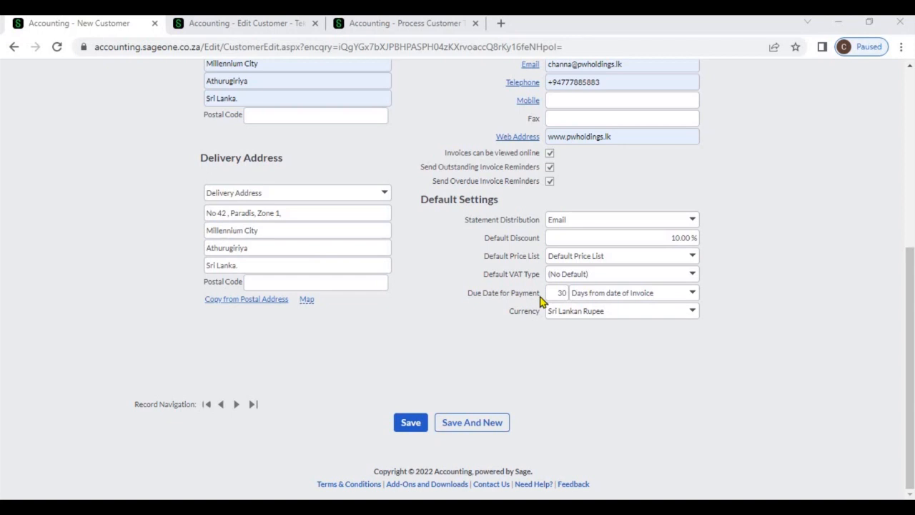
left_click(691, 296)
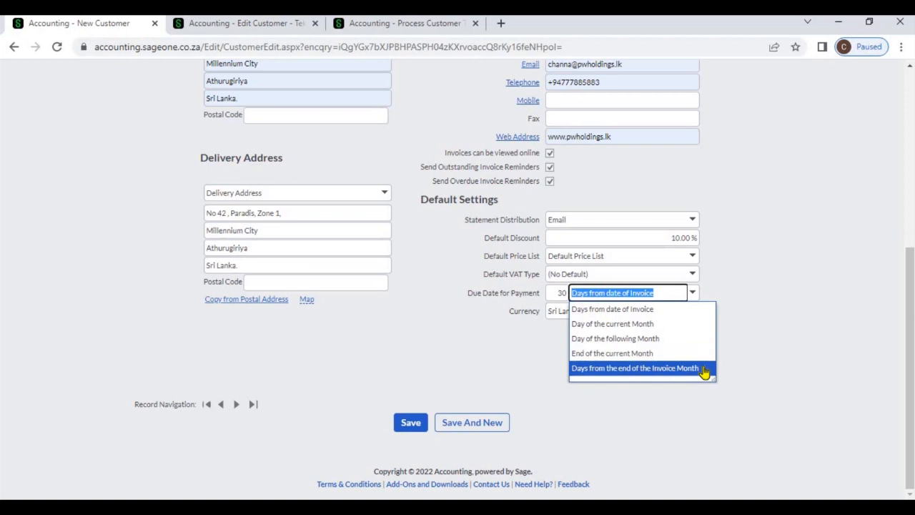
key("Up")
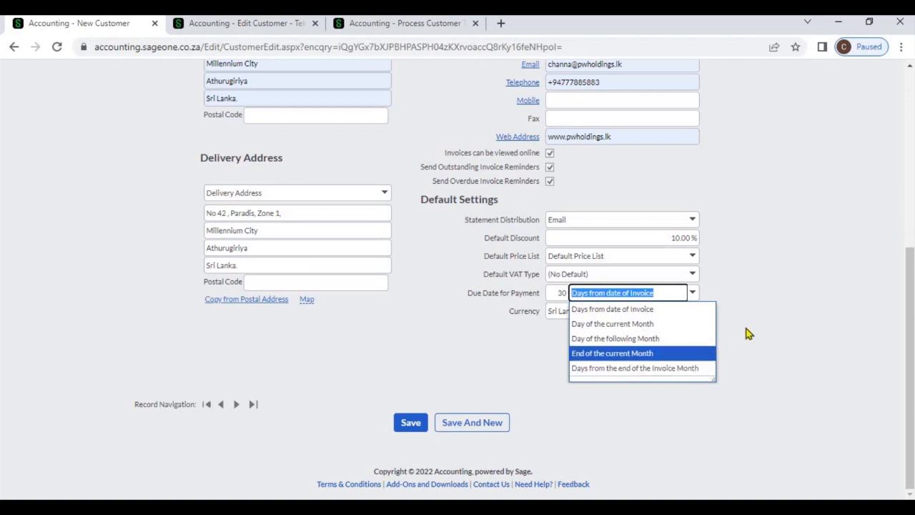
key("Escape")
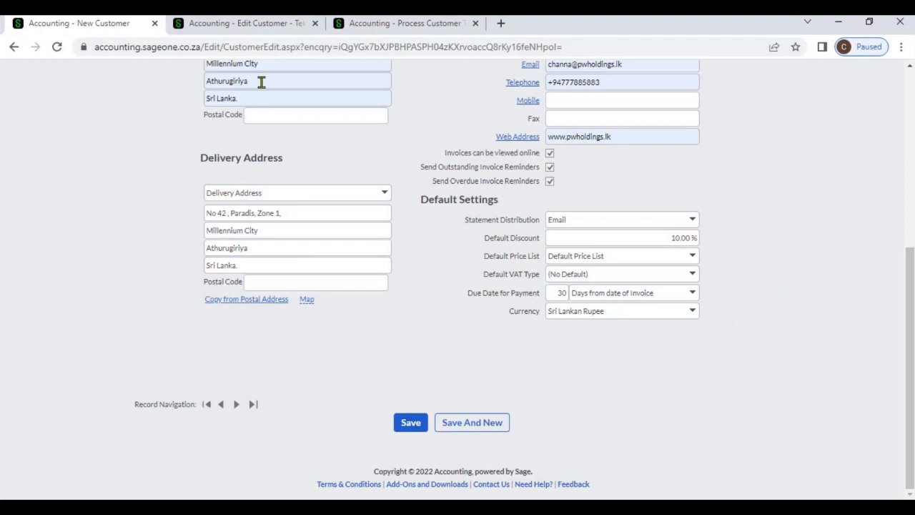
Step: Review Tekzol (Pvt) Ltd's Due Date for Payment options and save the customer record
left_click(214, 27)
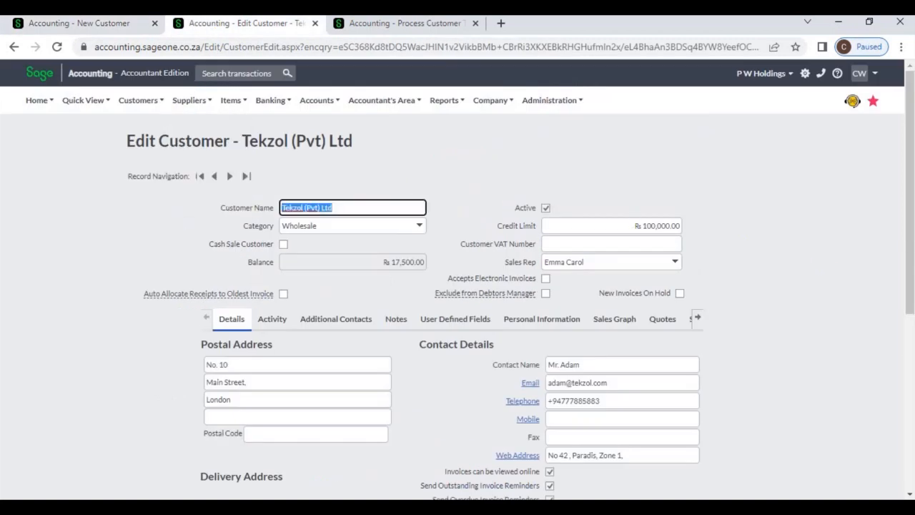
scroll(908, 346, "down", 5)
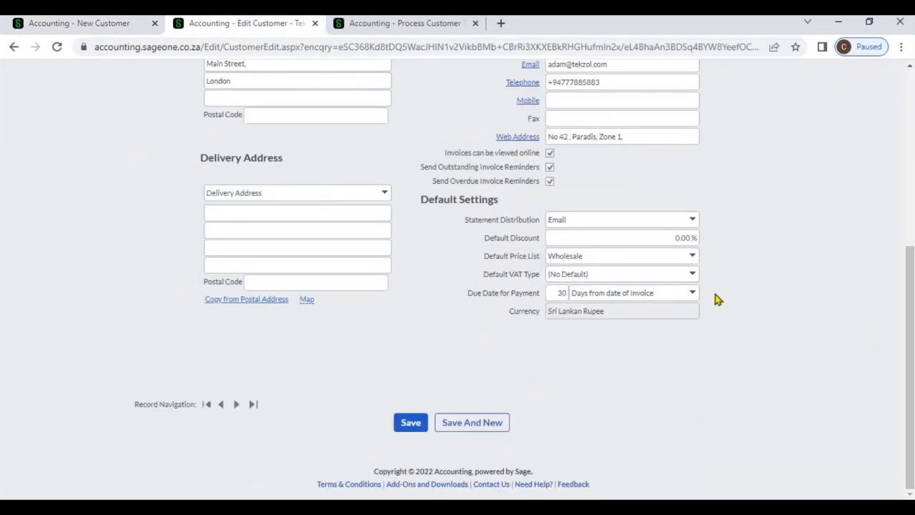
left_click(692, 299)
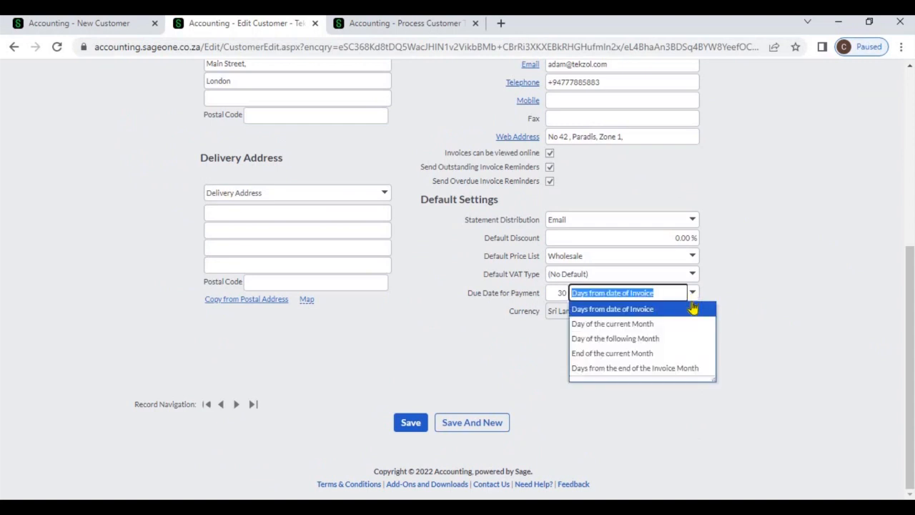
left_click(741, 286)
left_click(411, 423)
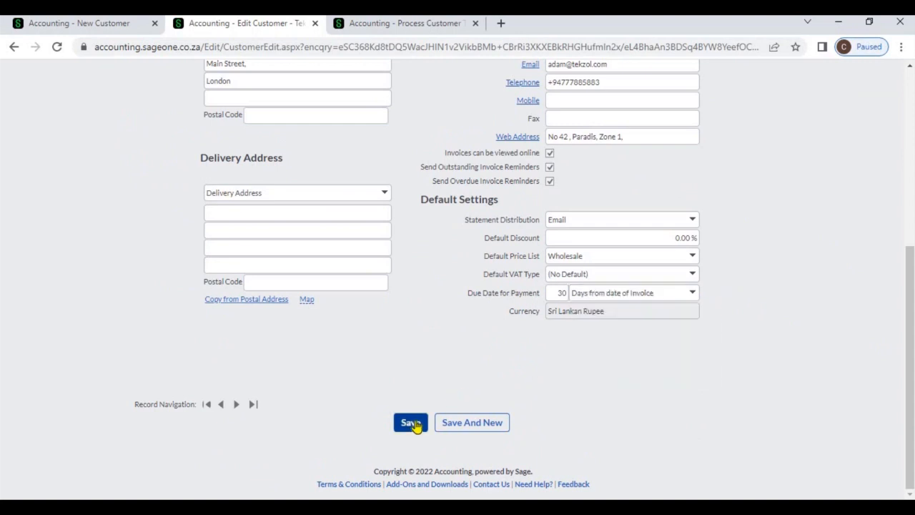
Step: Select Tekzol (Pvt) Ltd as the invoice customer without invoicing its outstanding sales orders
left_click(379, 24)
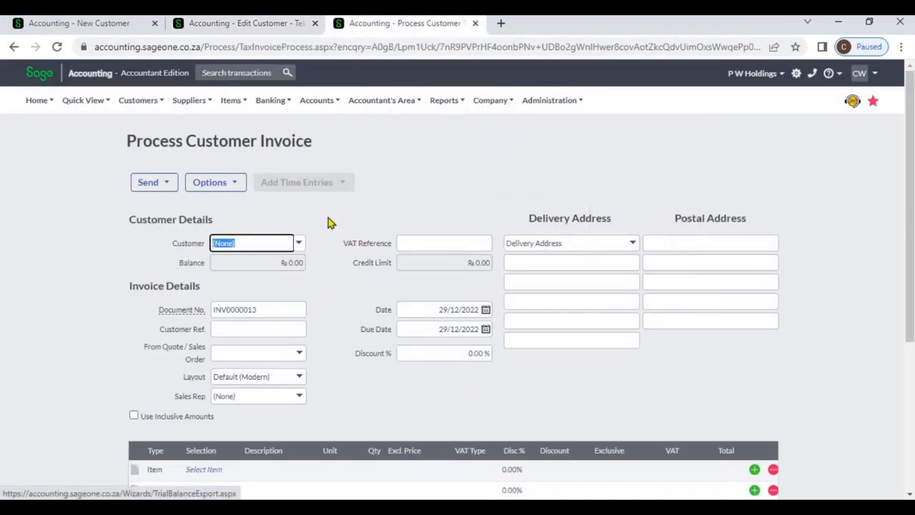
left_click(300, 244)
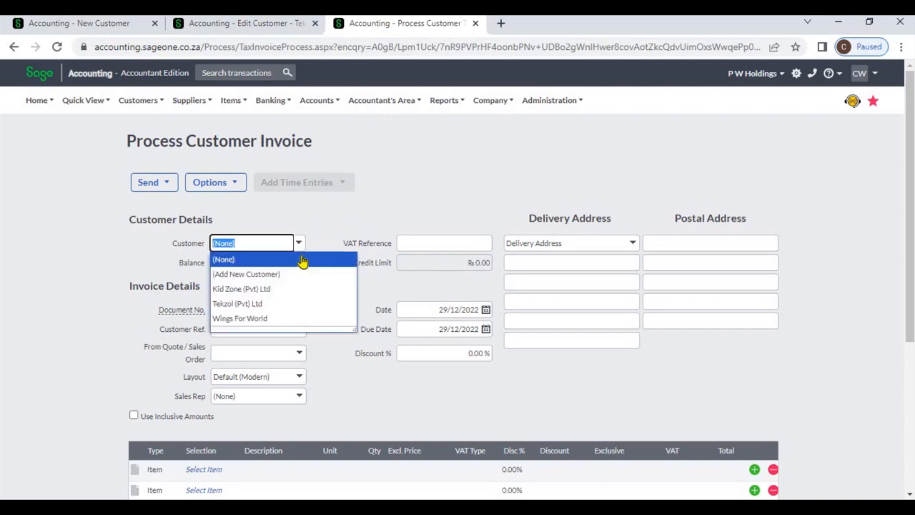
left_click(299, 306)
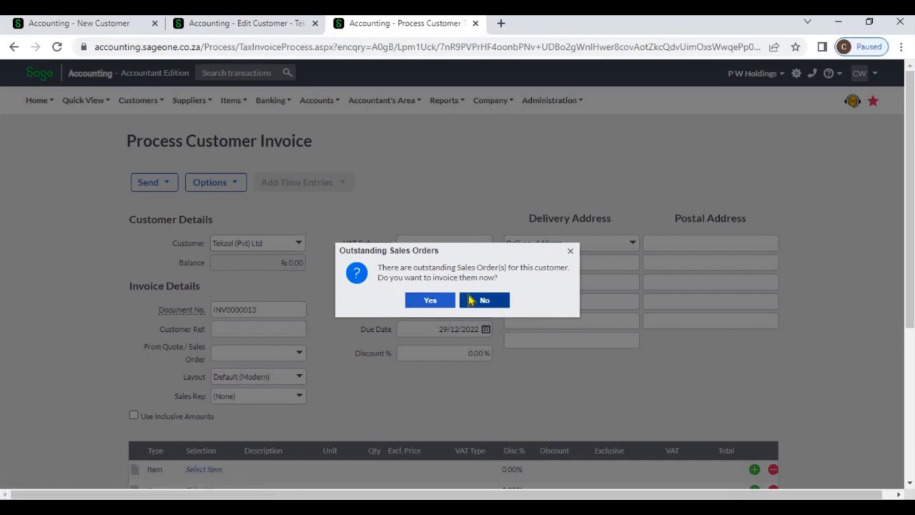
left_click(470, 300)
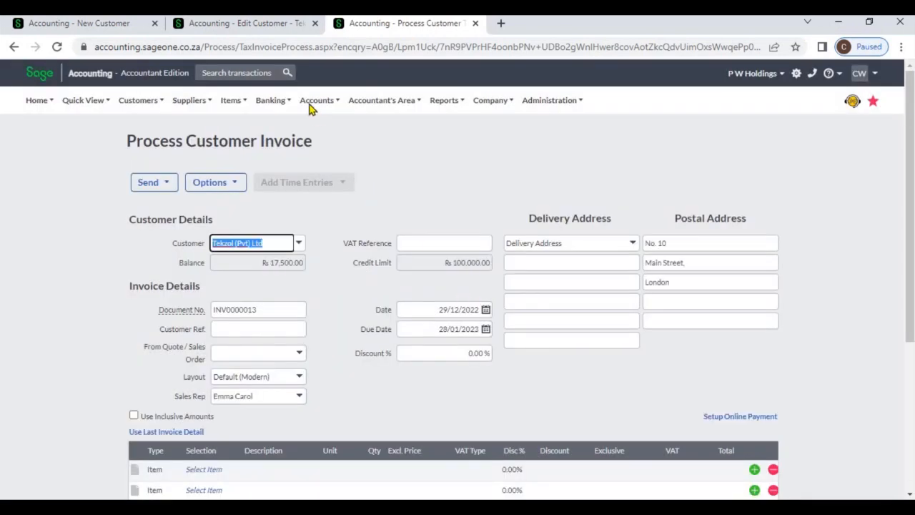
Step: Compare Tekzol's payment terms setting with the due date shown on its invoice
left_click(259, 29)
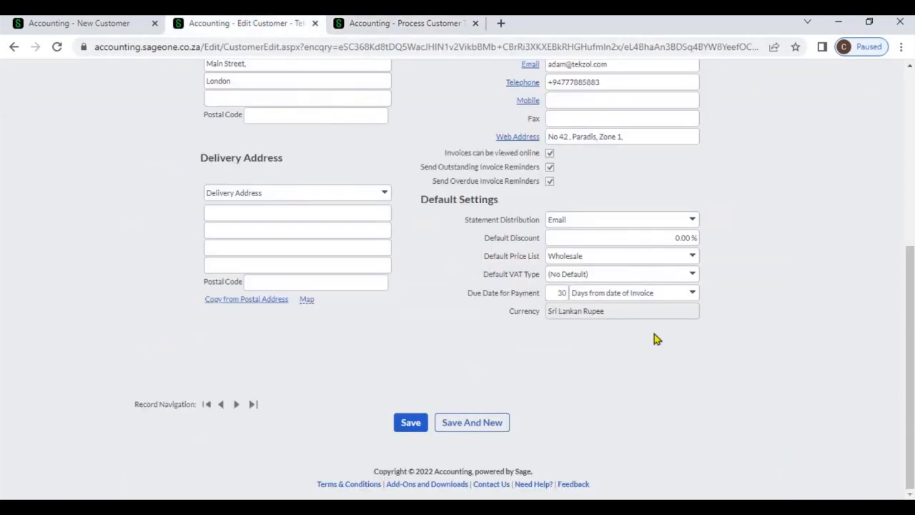
left_click(691, 296)
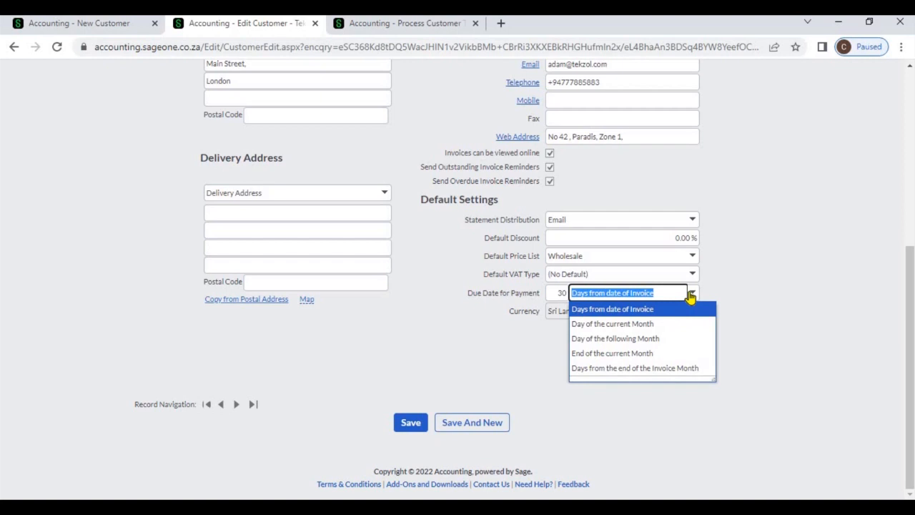
left_click(763, 276)
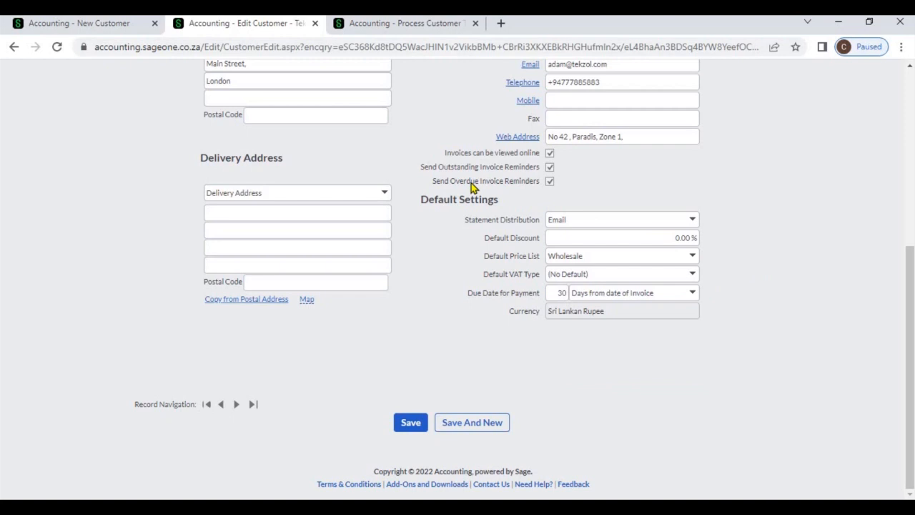
left_click(420, 29)
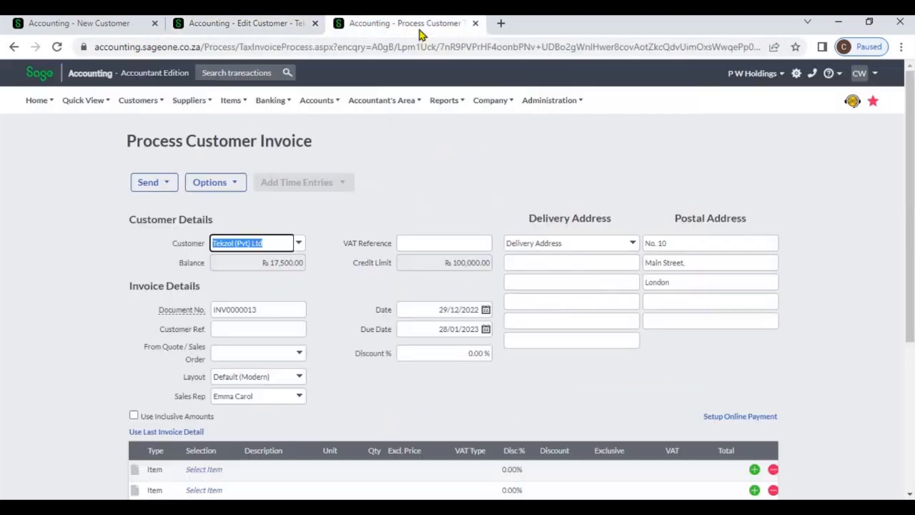
left_click(442, 331)
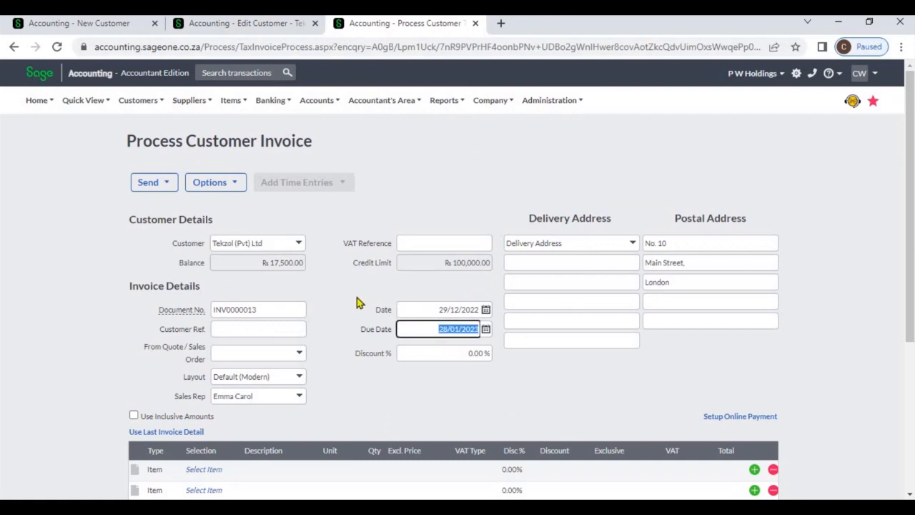
left_click(357, 298)
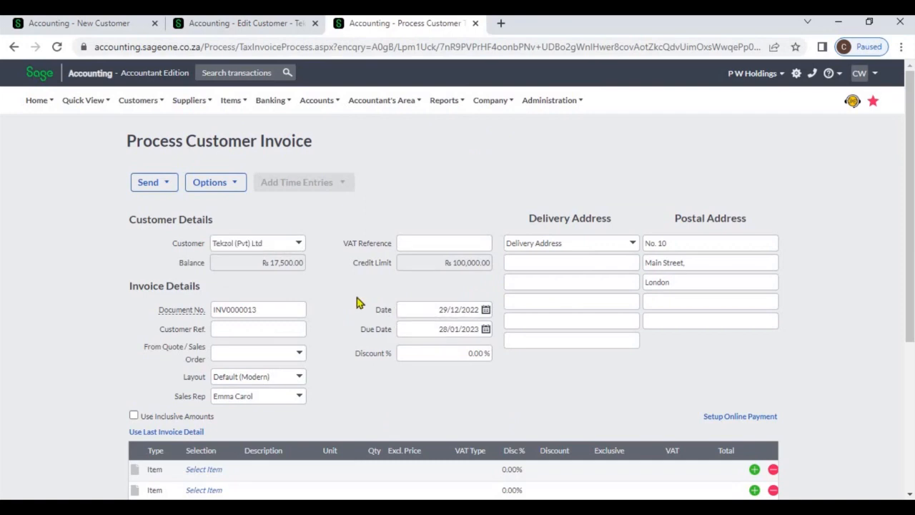
Step: Set Tekzol's payment terms to day 31 of the current month
left_click(283, 25)
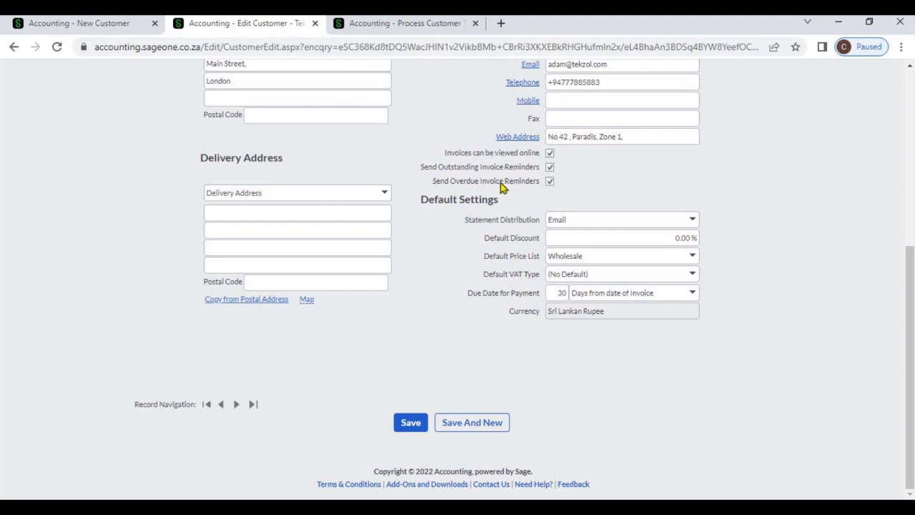
left_click(693, 294)
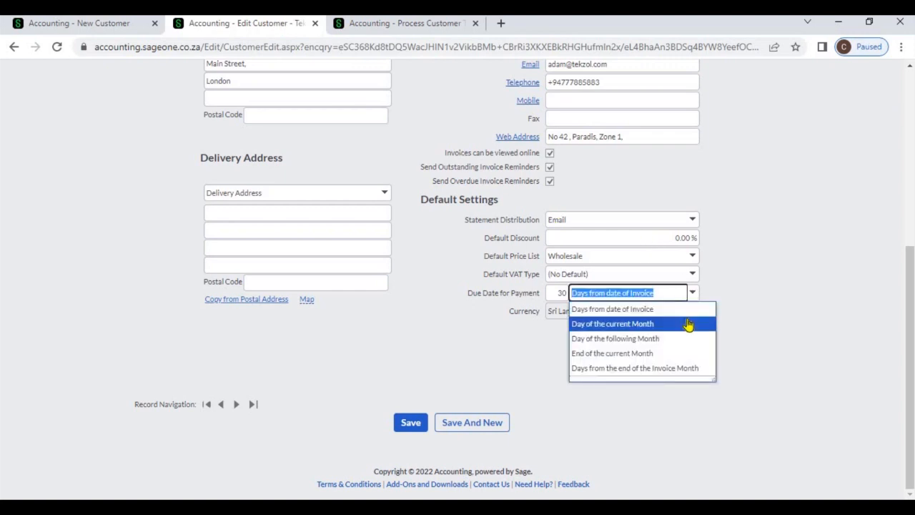
left_click(686, 324)
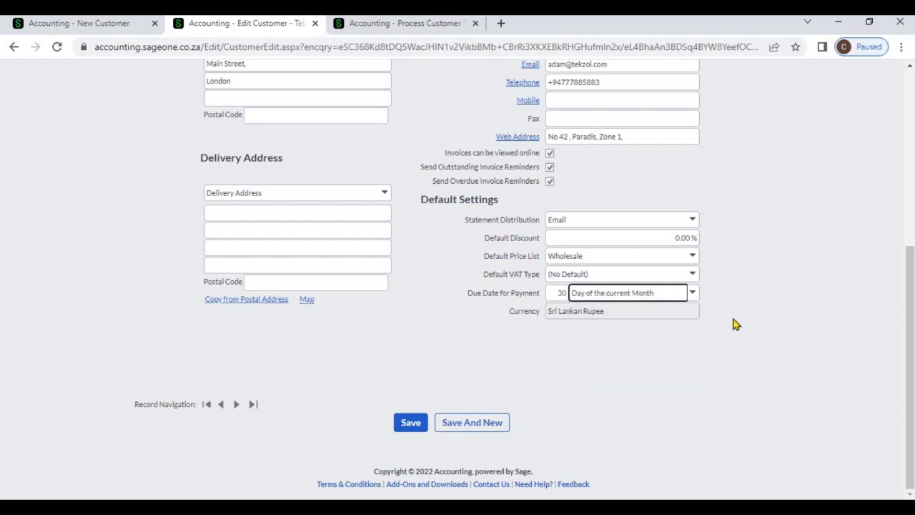
left_click(737, 324)
left_click(570, 293)
double_click(567, 293)
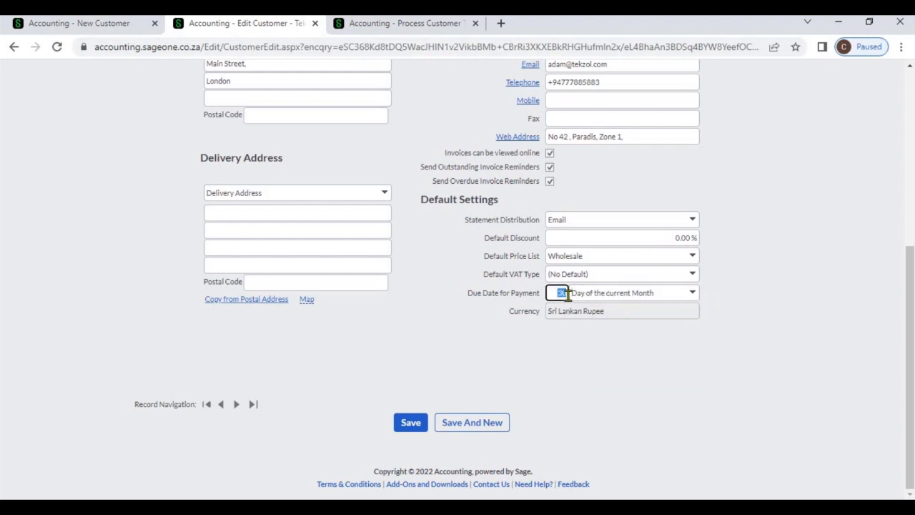
type("31")
left_click(655, 357)
Step: Change Tekzol's payment terms to day 10 of the following month and save the customer
left_click(693, 294)
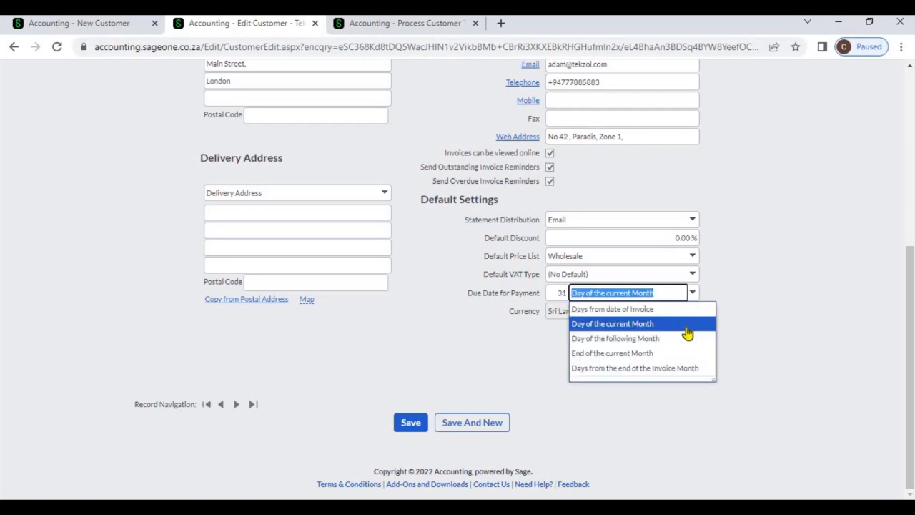
left_click(688, 337)
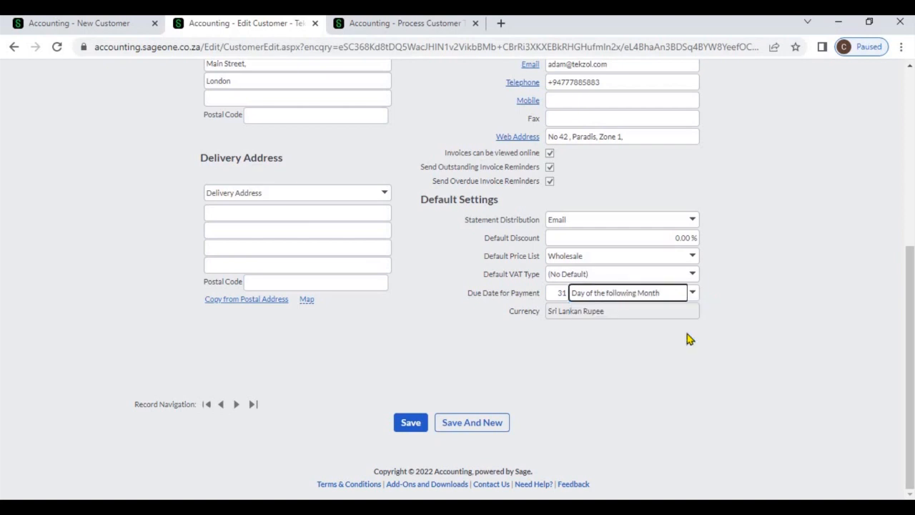
left_click(560, 294)
type("10")
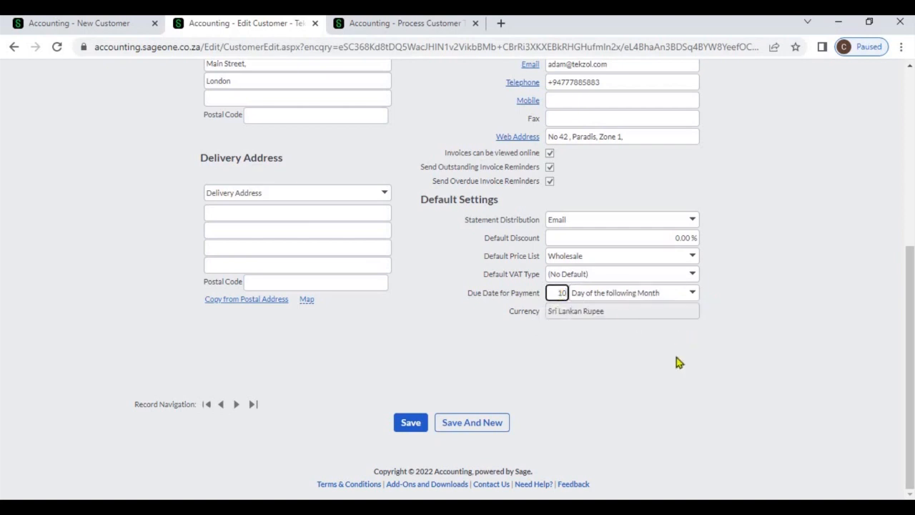
left_click(676, 357)
left_click(422, 423)
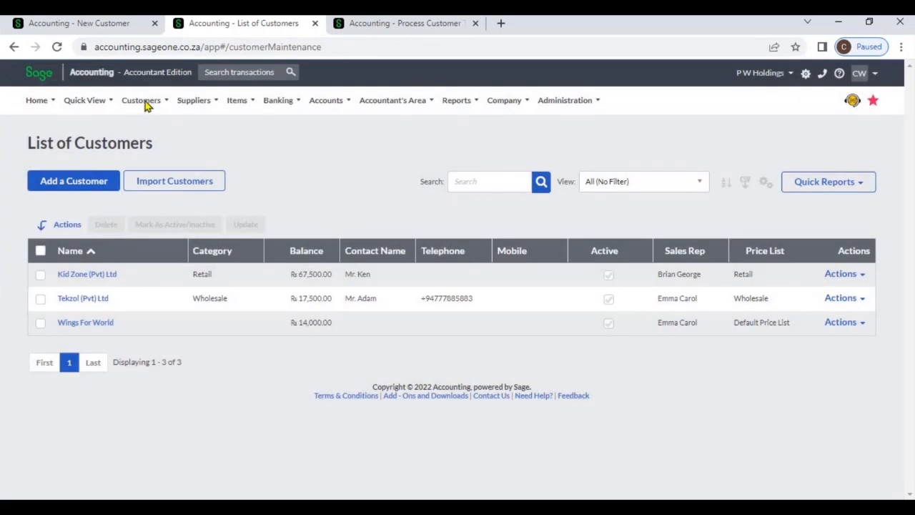
Step: Start a new customer tax invoice for Tekzol (Pvt) Ltd, declining to invoice its outstanding sales orders
left_click(147, 107)
mouse_move(154, 169)
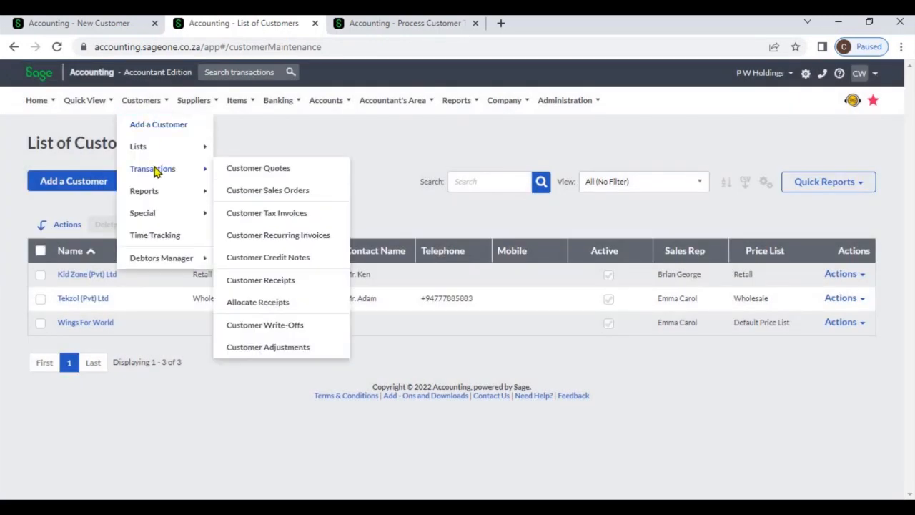
left_click(253, 211)
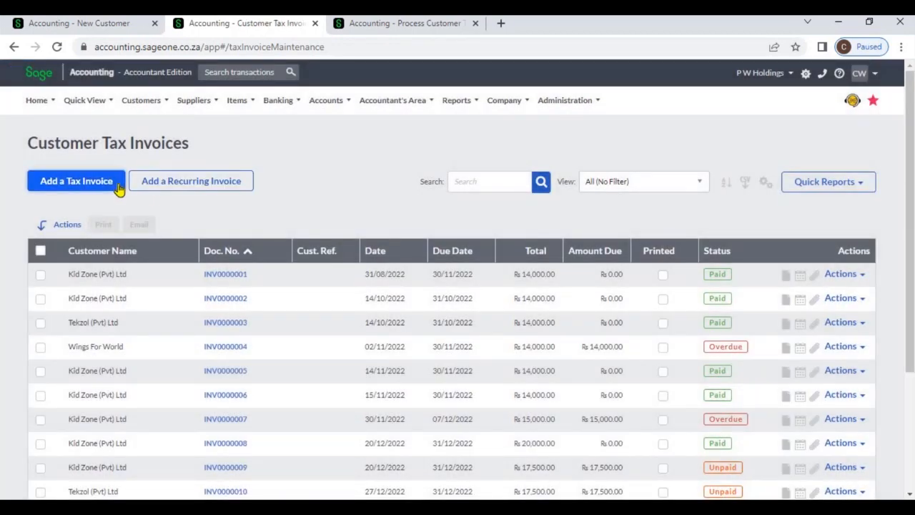
left_click(118, 187)
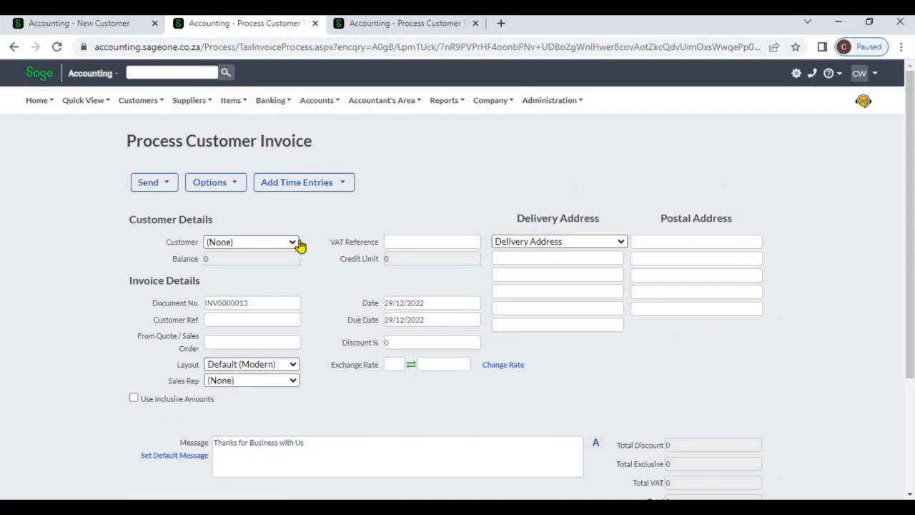
left_click(299, 246)
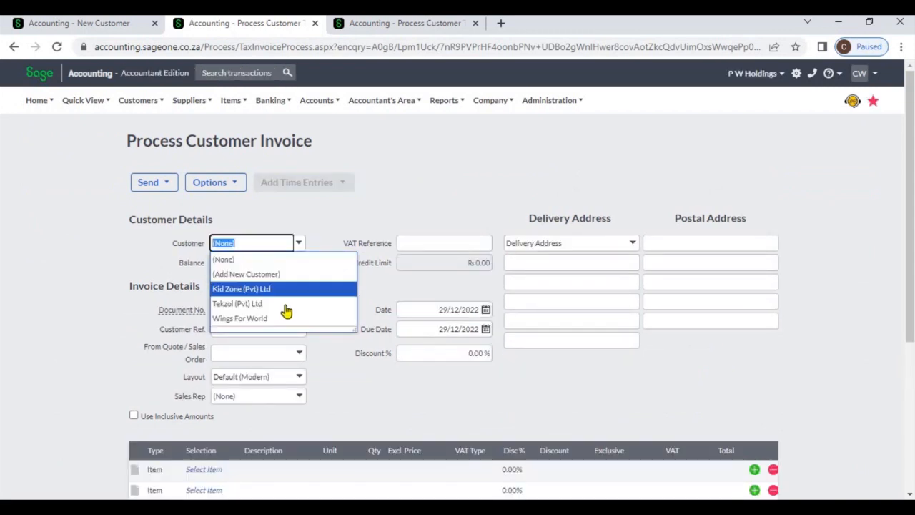
left_click(288, 306)
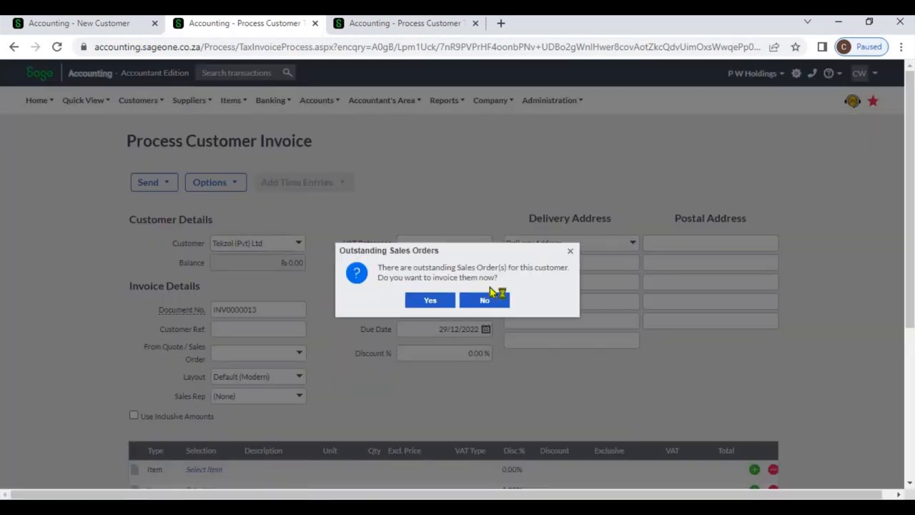
left_click(493, 299)
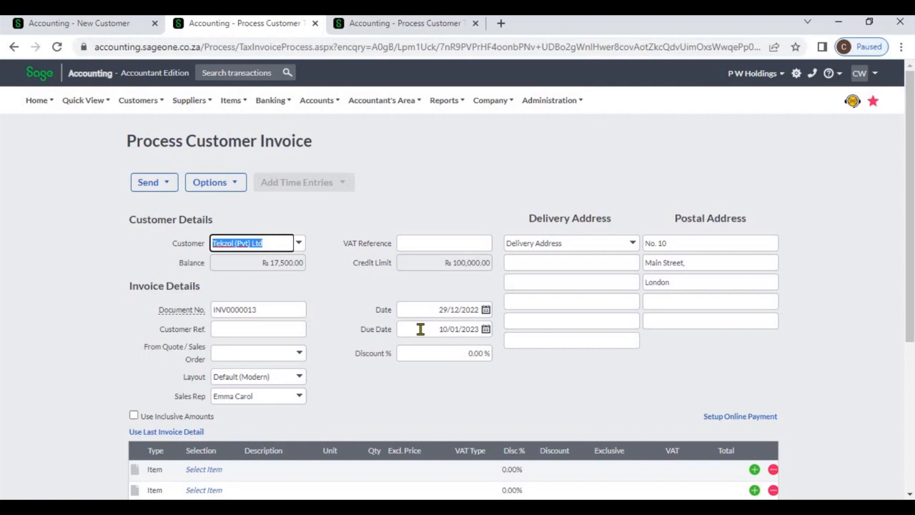
Step: Compare the invoice's due date with the customer record's Due Date for Payment and Currency options
left_click(420, 329)
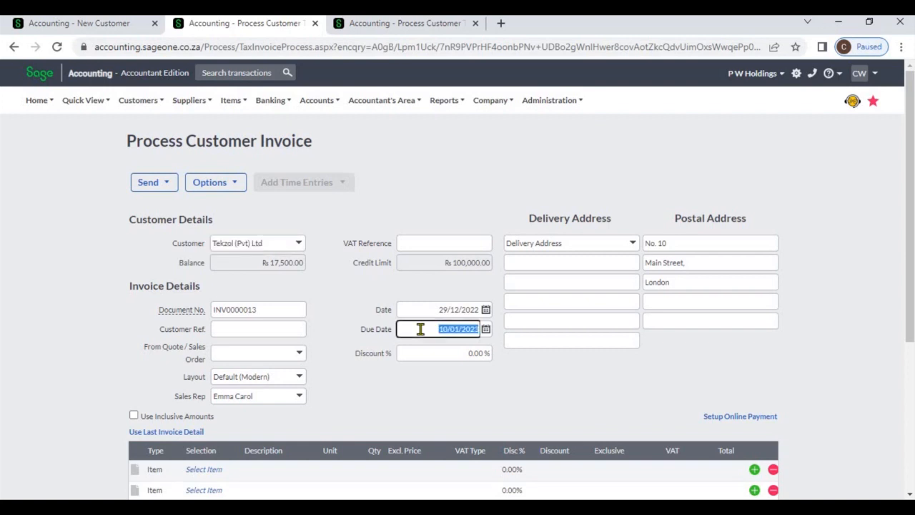
left_click(319, 265)
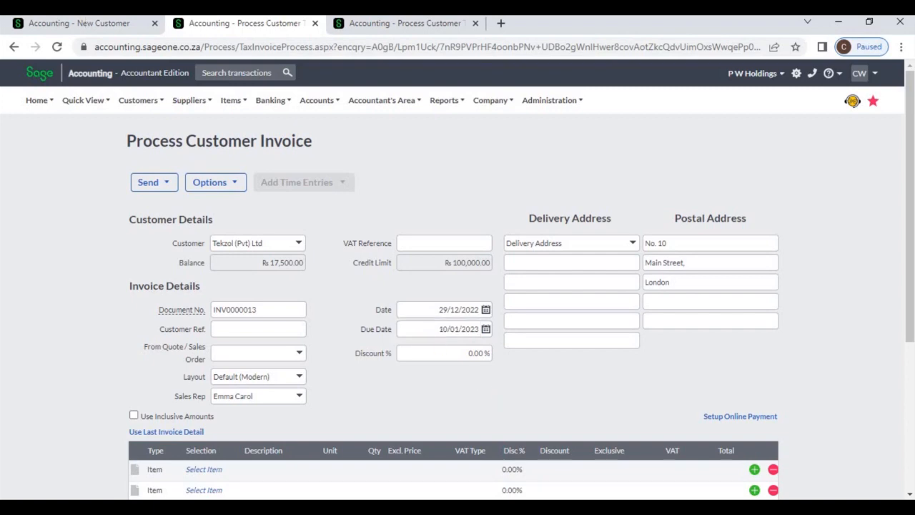
left_click(82, 23)
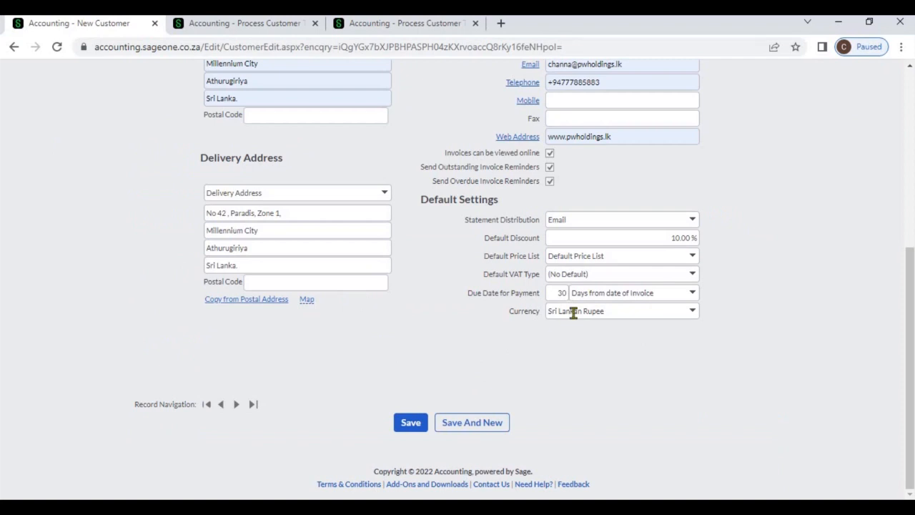
left_click(695, 297)
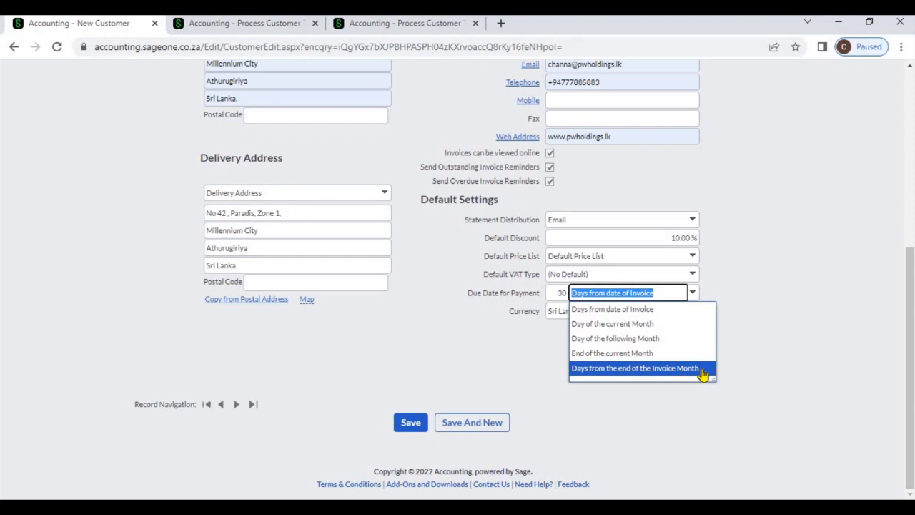
left_click(782, 357)
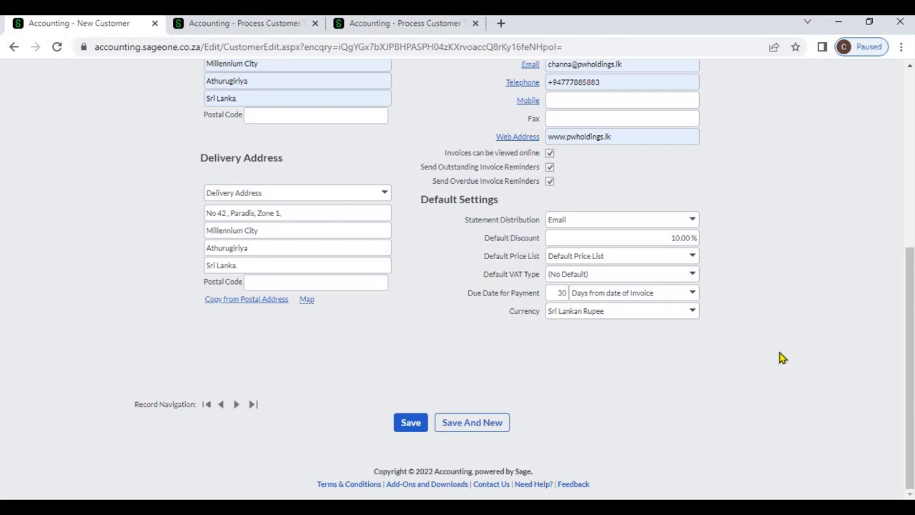
left_click(692, 319)
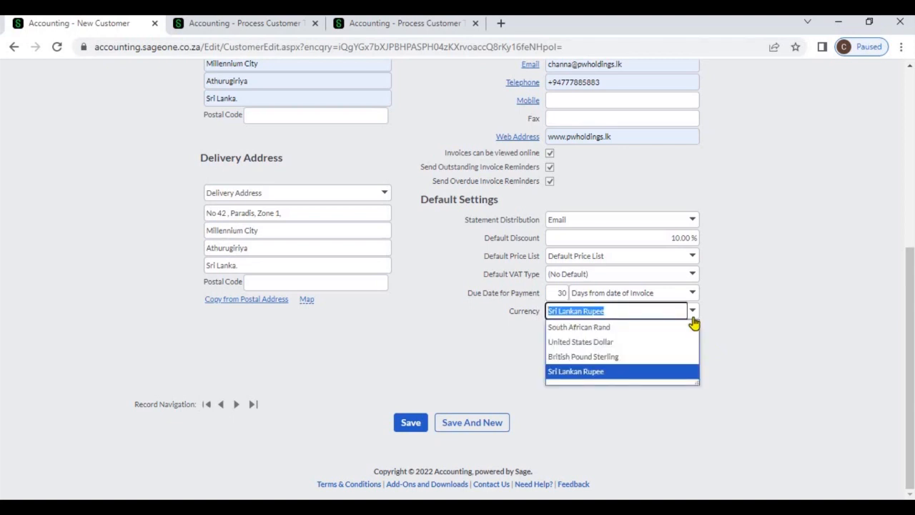
left_click(740, 328)
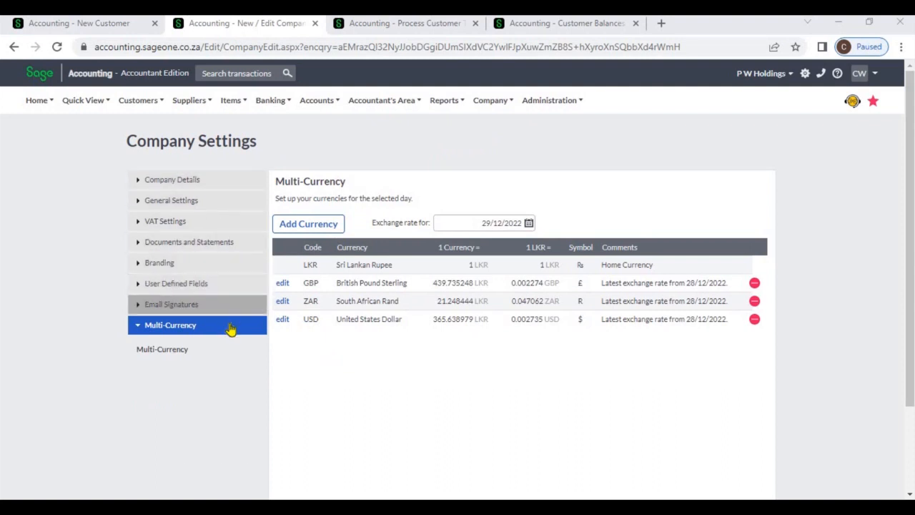
Step: Review the company's multi-currency list and the customer record's currency setting
left_click(319, 224)
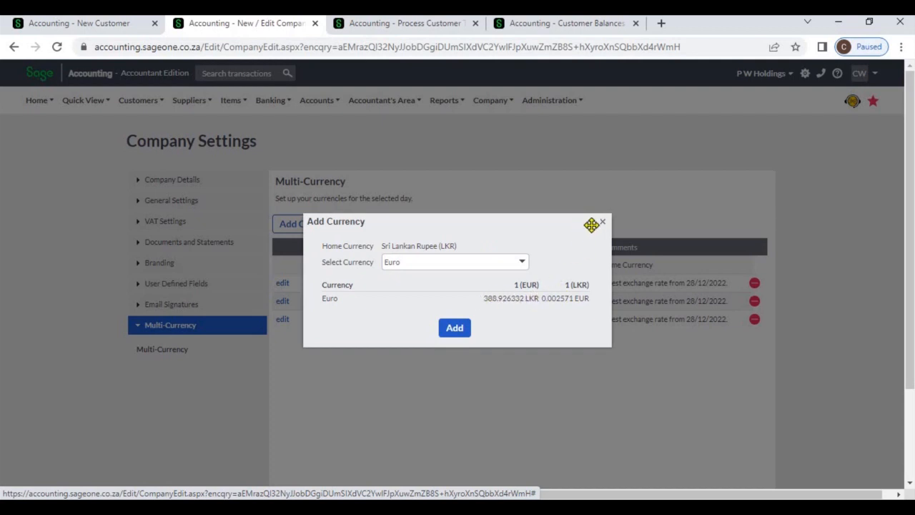
left_click(603, 223)
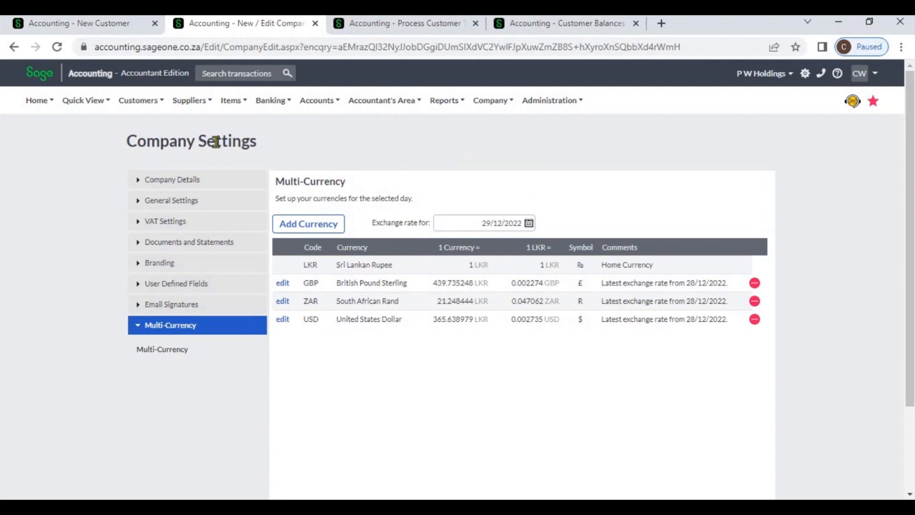
left_click(112, 28)
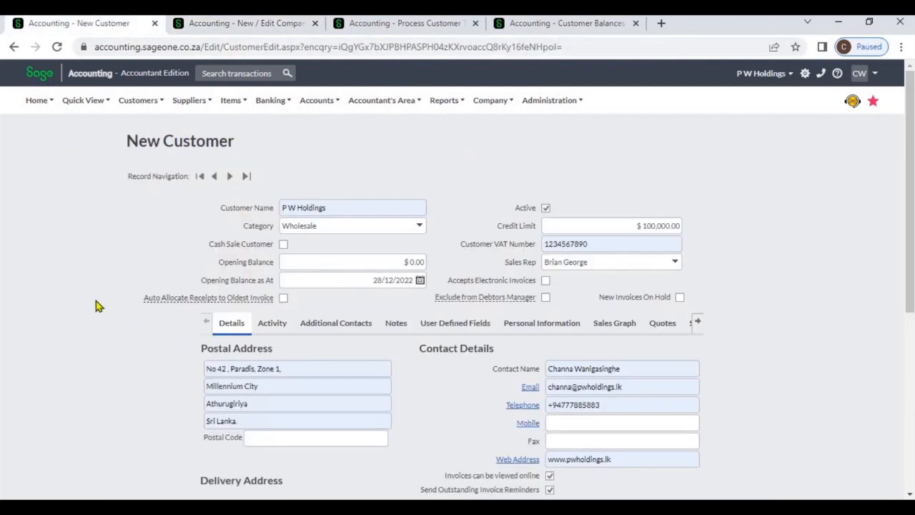
scroll(762, 349, "down", 5)
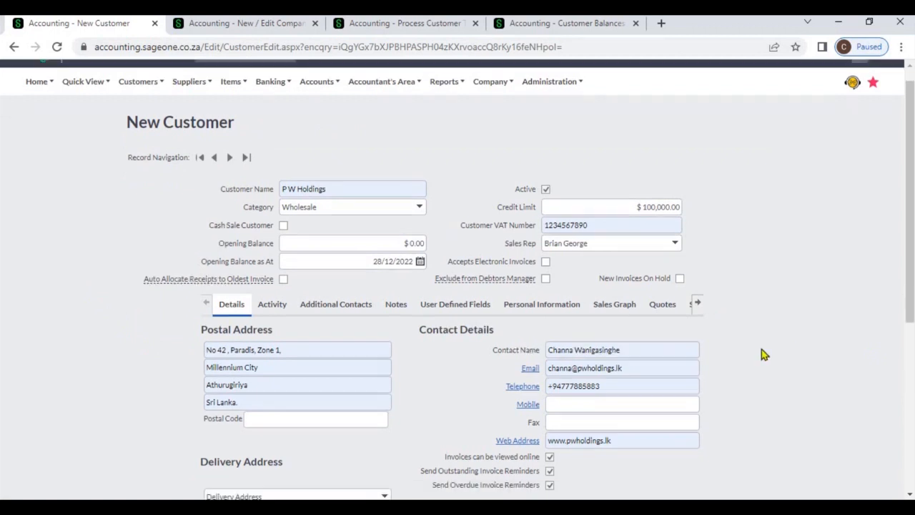
left_click(694, 316)
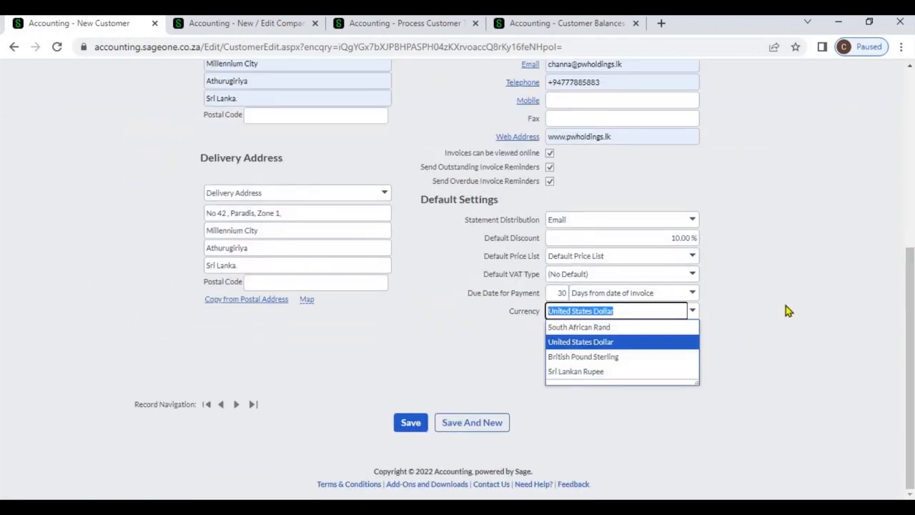
left_click(786, 308)
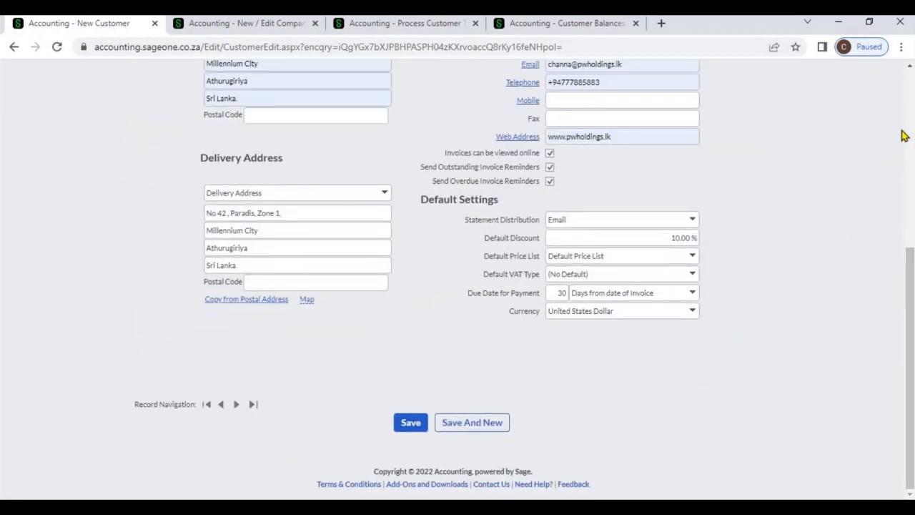
scroll(909, 134, "up", 5)
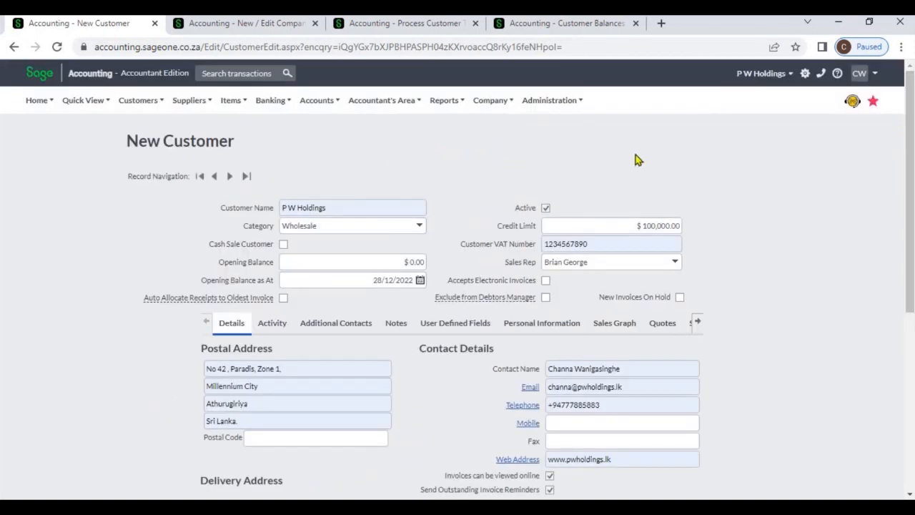
Step: Start a new customer invoice for Allied (Pvt) Ltd
left_click(381, 27)
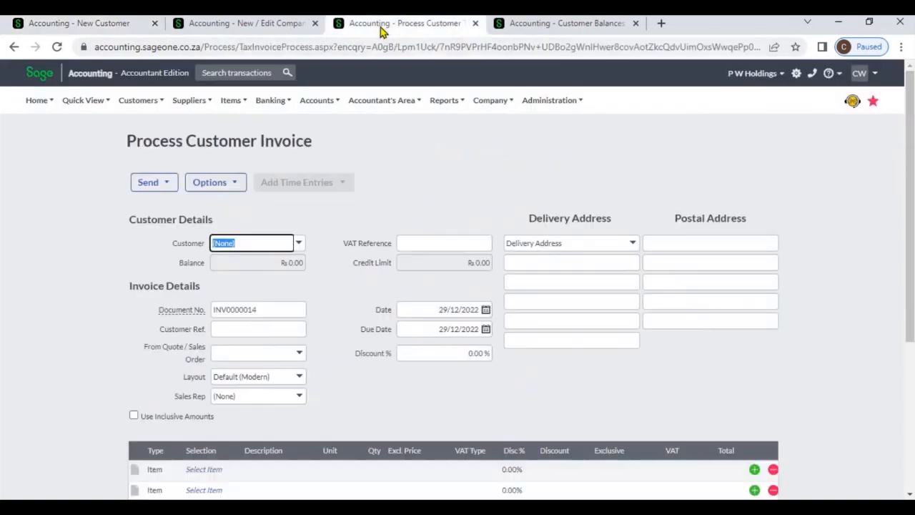
left_click(299, 243)
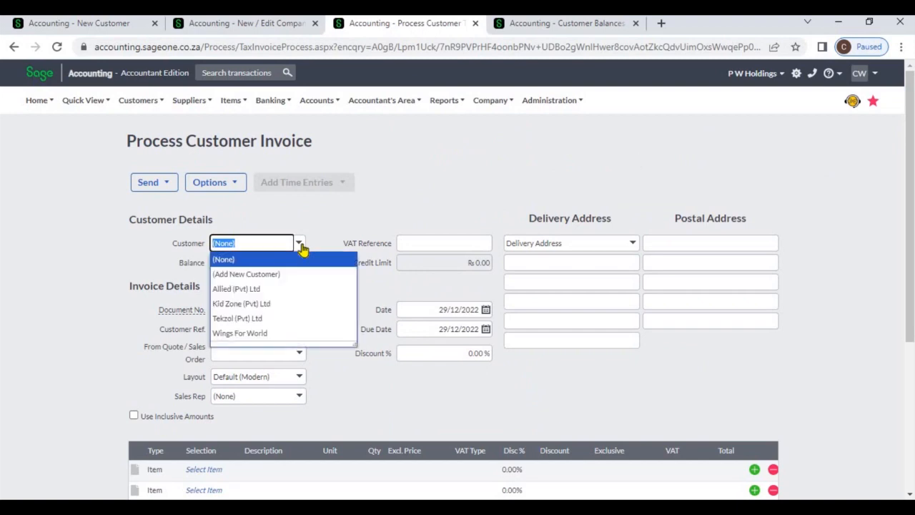
left_click(290, 289)
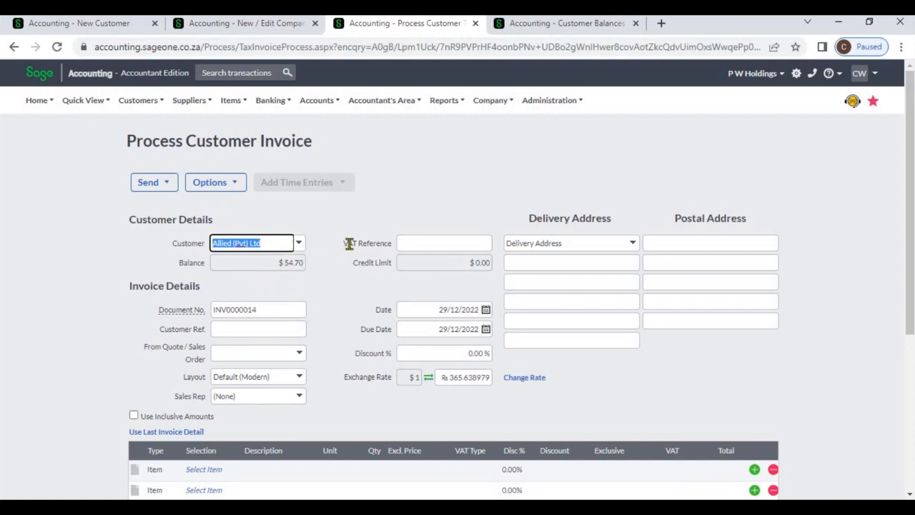
left_click(363, 314)
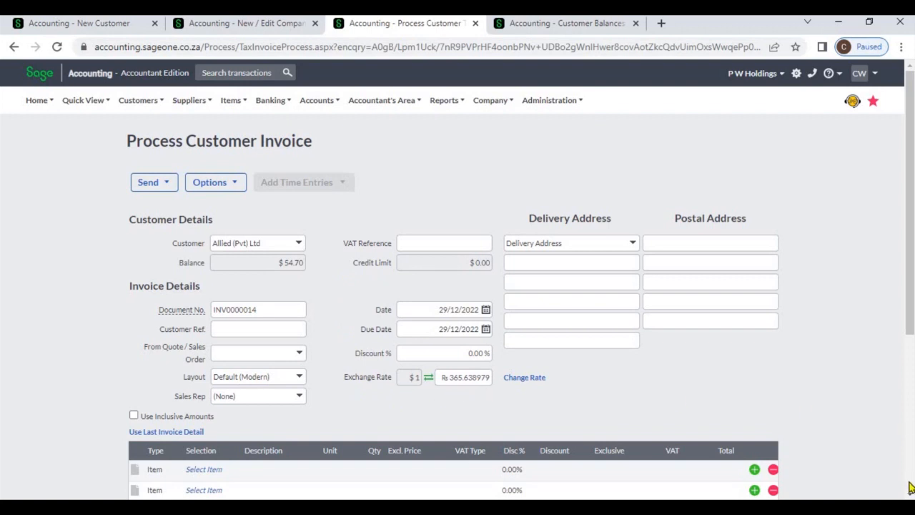
scroll(910, 496, "down", 2)
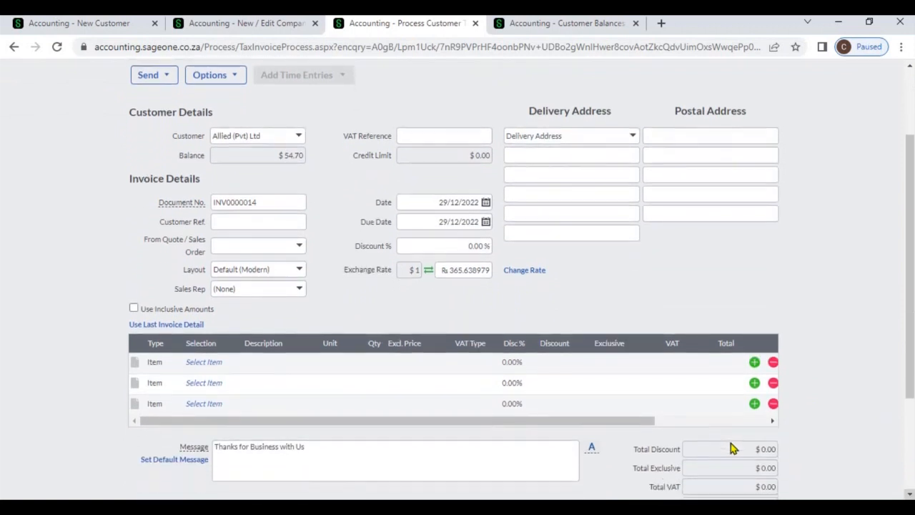
Step: Add the SBCA item, Sage Business Cloud Accounting, as the first invoice line
left_click(705, 423)
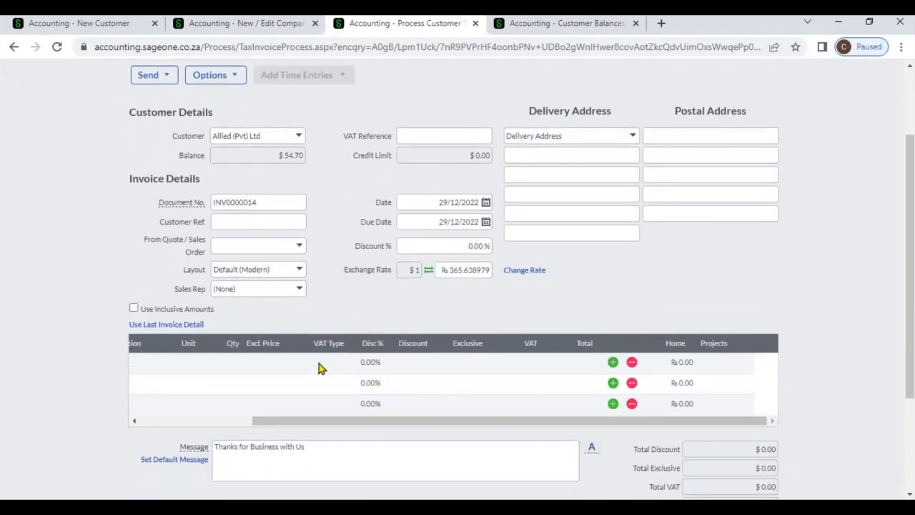
left_click(281, 365)
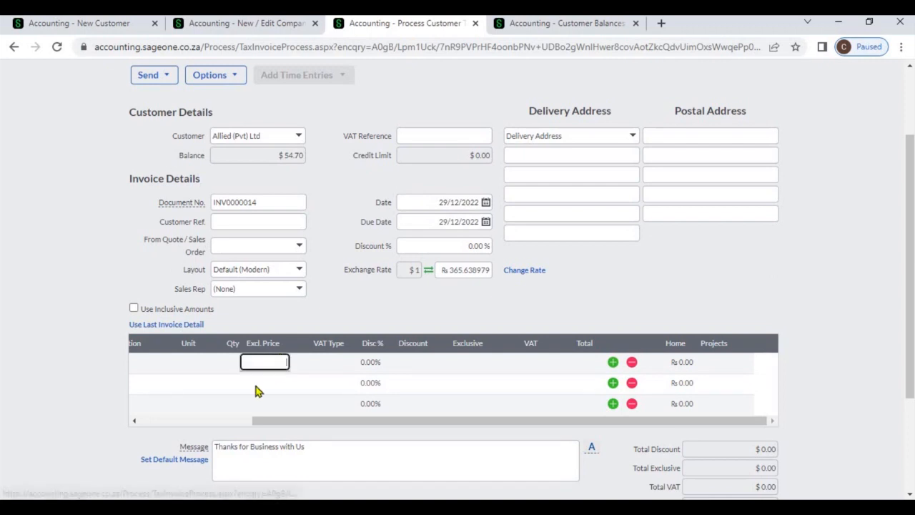
left_click(211, 421)
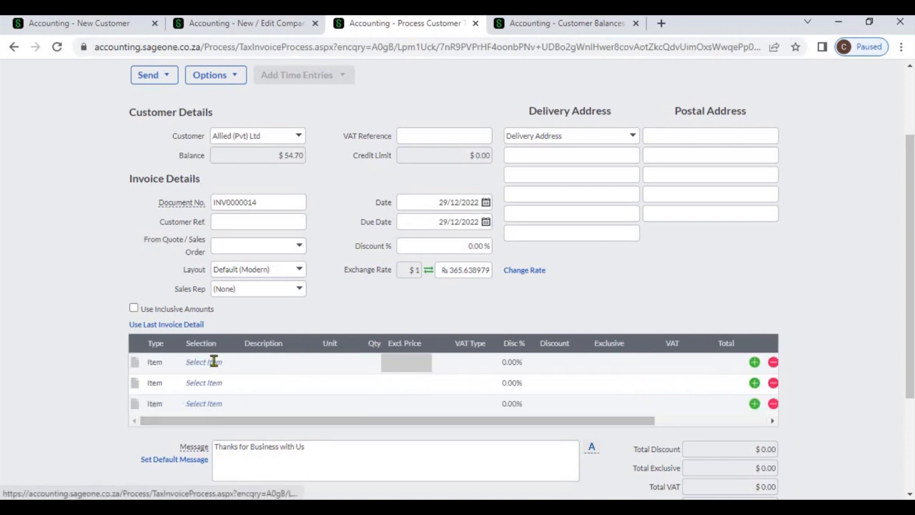
left_click(230, 363)
left_click(232, 364)
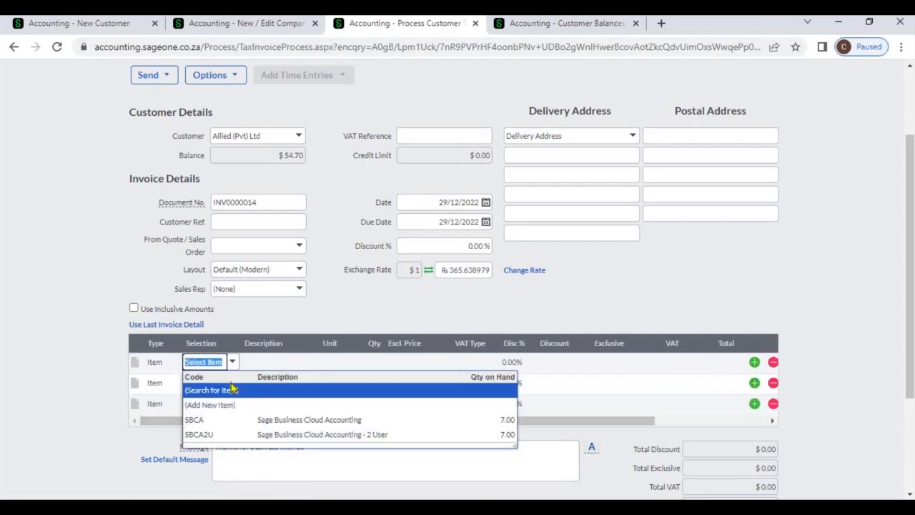
left_click(238, 420)
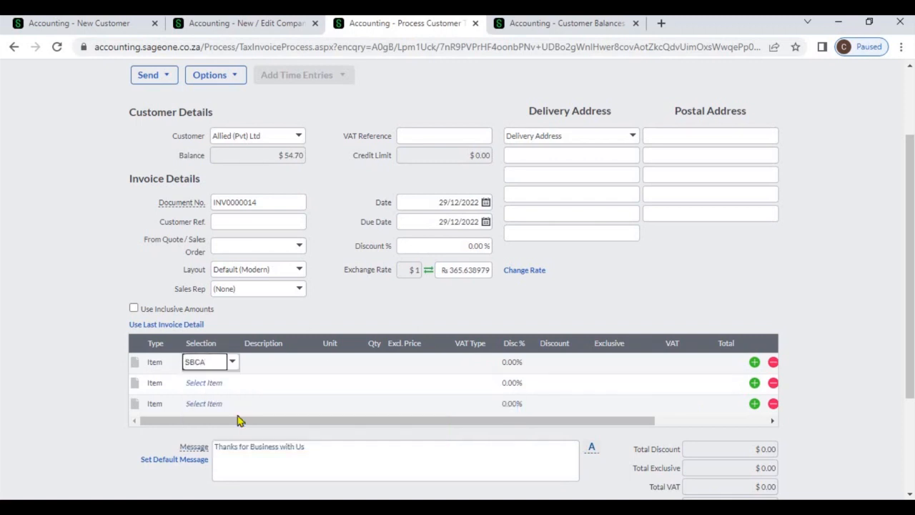
key("Tab")
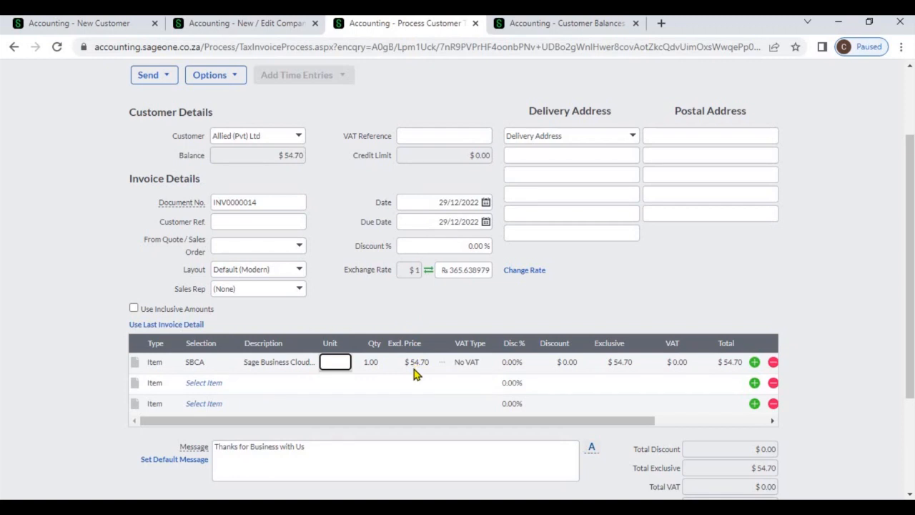
Step: Check the invoice's home-currency line amount and totals, and view the Days Outstanding report for Allied (Pvt) Ltd
left_click(692, 420)
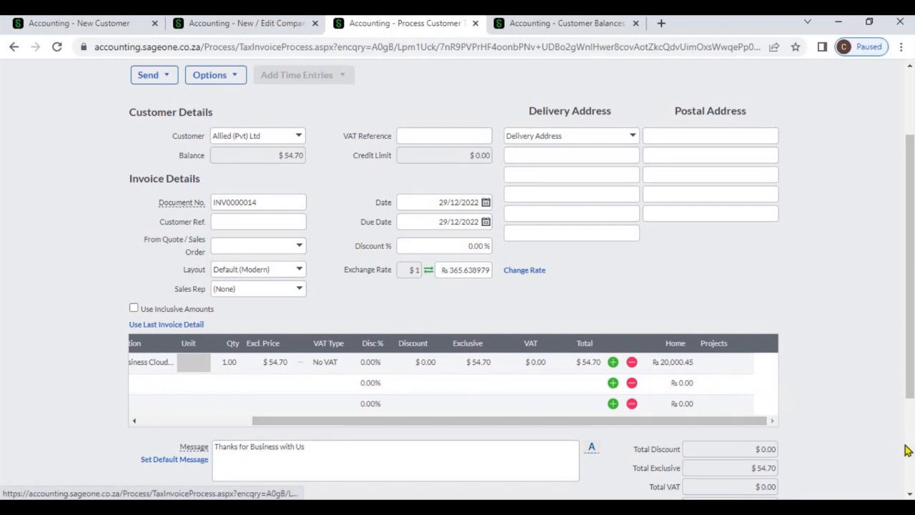
scroll(806, 346, "down", 3)
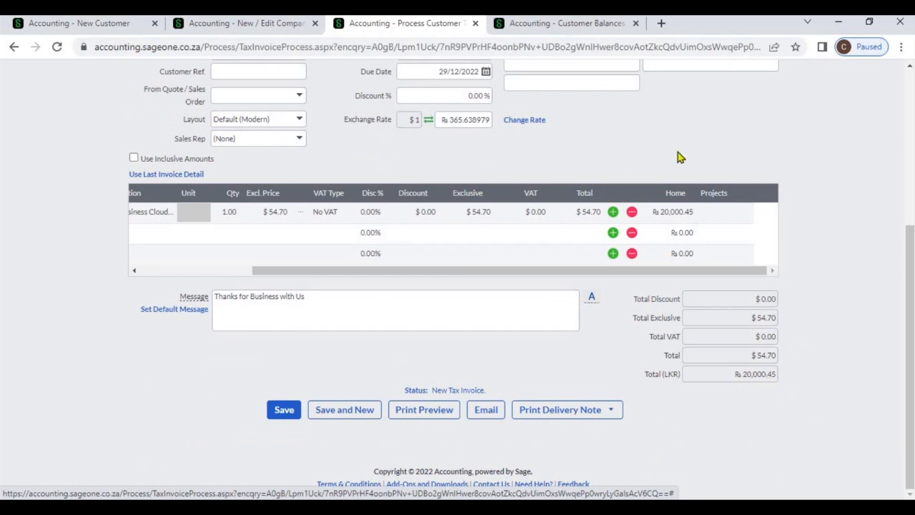
left_click(558, 29)
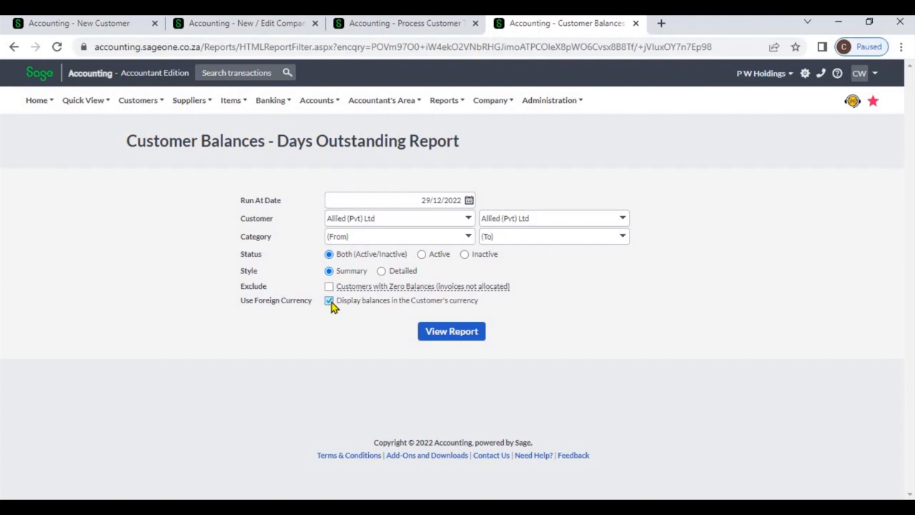
left_click(439, 333)
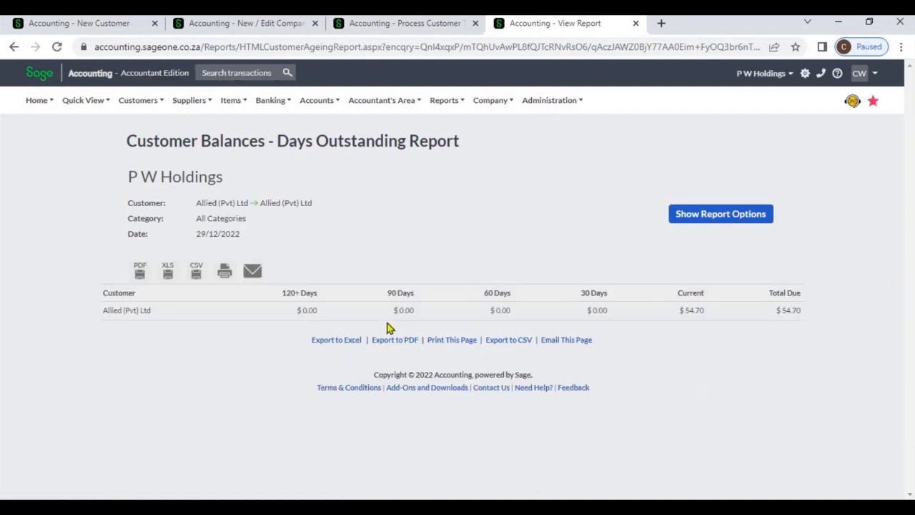
Step: Rerun the Days Outstanding report for Allied (Pvt) Ltd without displaying balances in the customer's currency
left_click(694, 214)
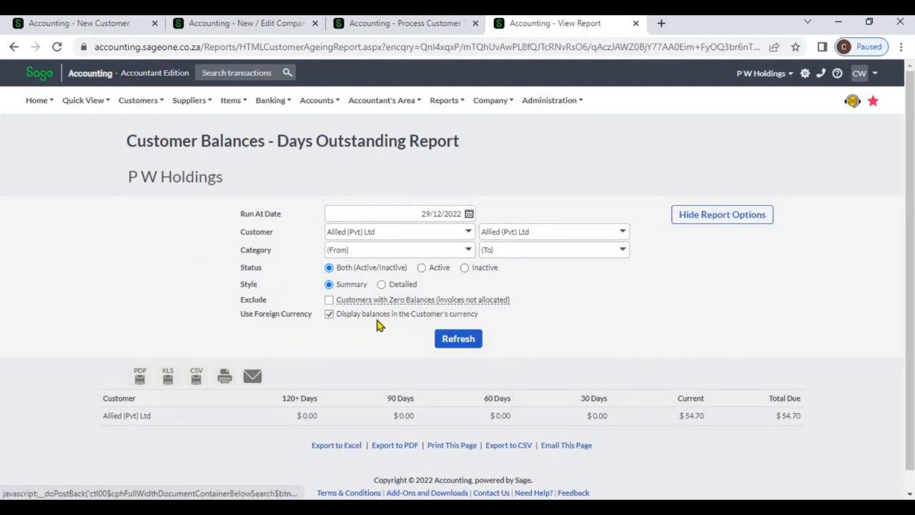
left_click(329, 316)
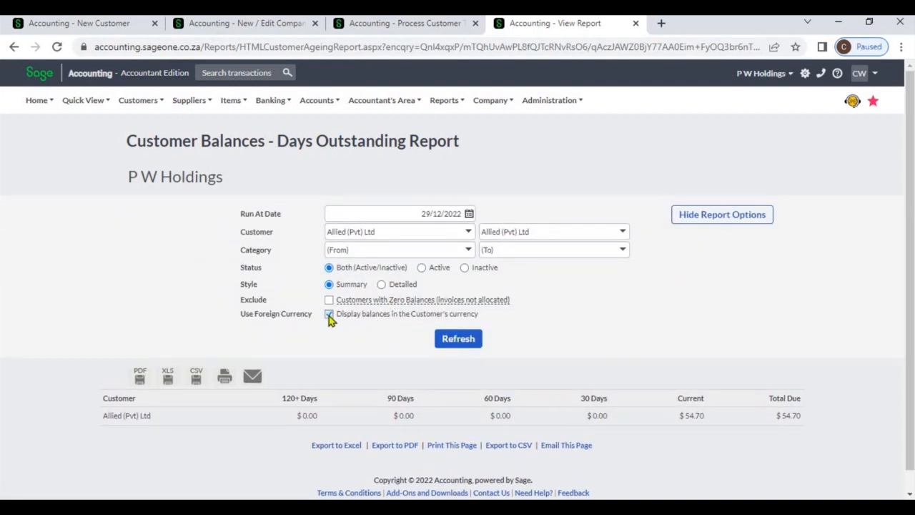
left_click(454, 341)
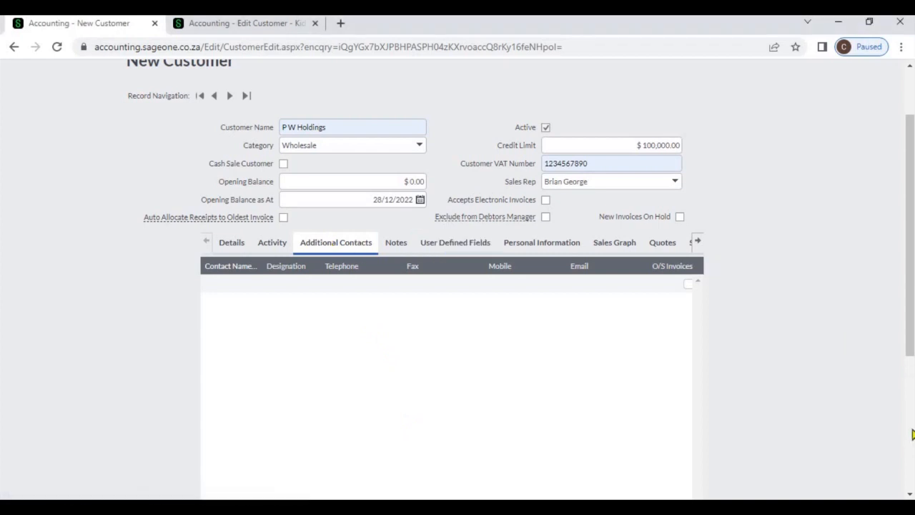
Step: Examine the Additional Contacts grid on the P W Holdings customer record, adding a blank contact row and stepping through its fields
scroll(721, 377, "down", 5)
left_click(620, 373)
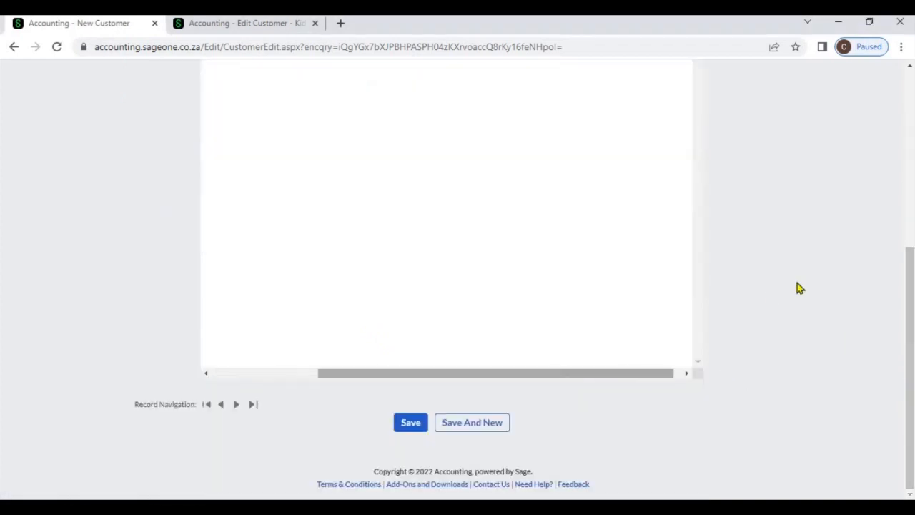
left_click(910, 67)
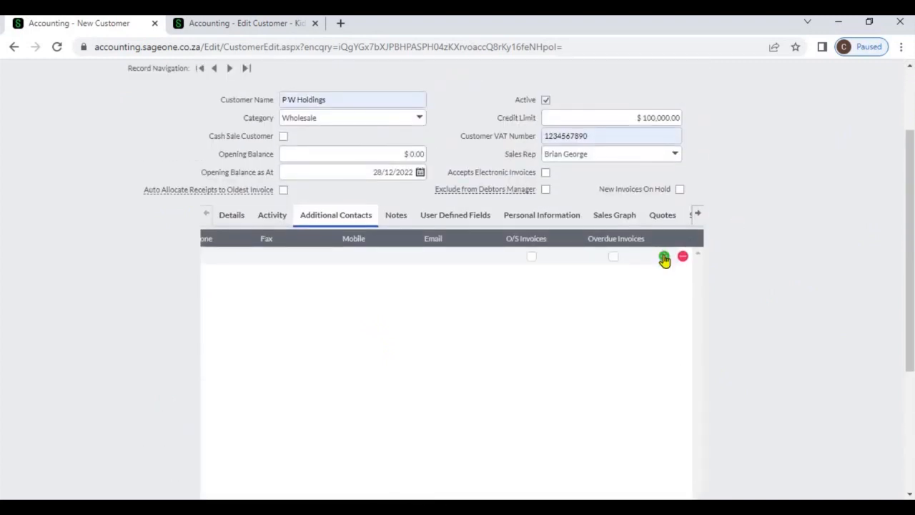
left_click(664, 257)
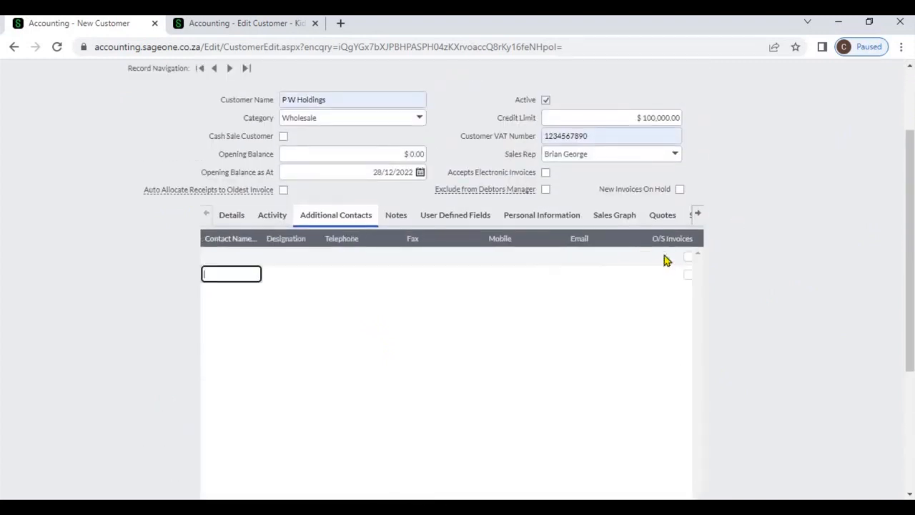
left_click(229, 256)
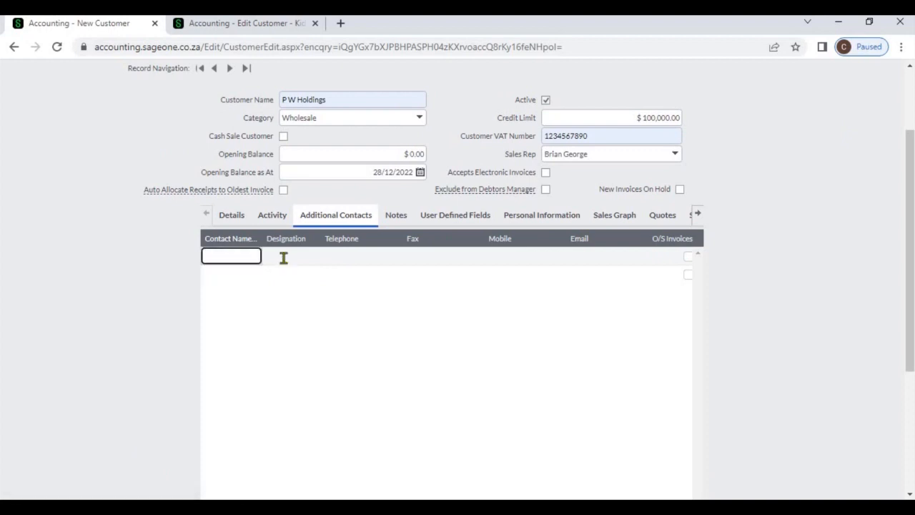
left_click(286, 257)
left_click(329, 257)
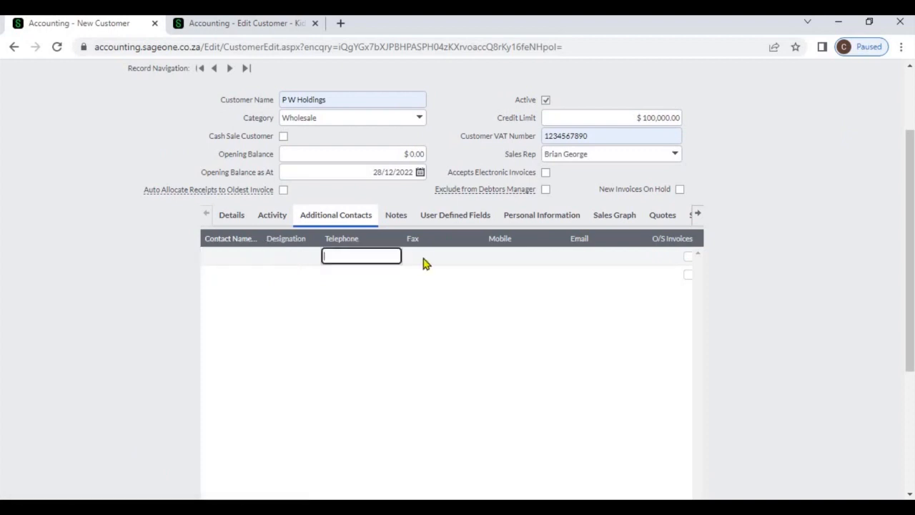
left_click(423, 257)
left_click(507, 259)
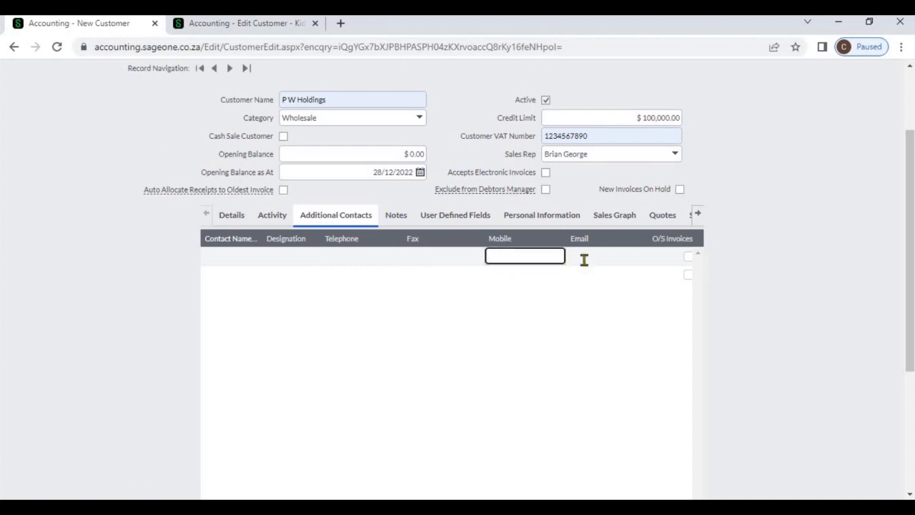
left_click(584, 259)
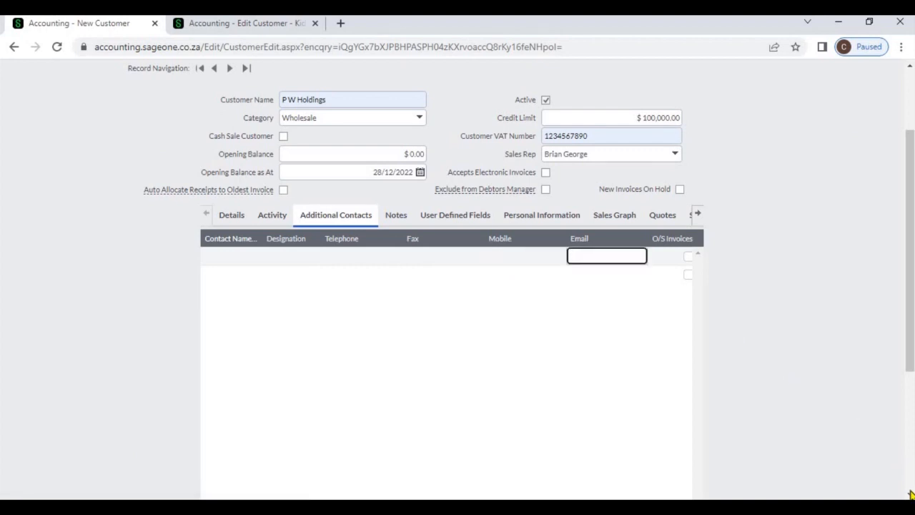
scroll(736, 478, "down", 2)
scroll(715, 471, "down", 1)
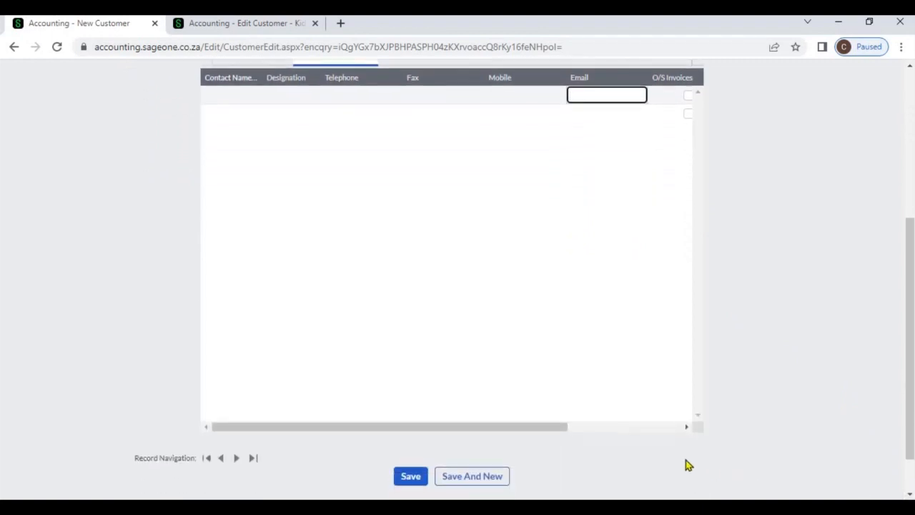
left_click(686, 427)
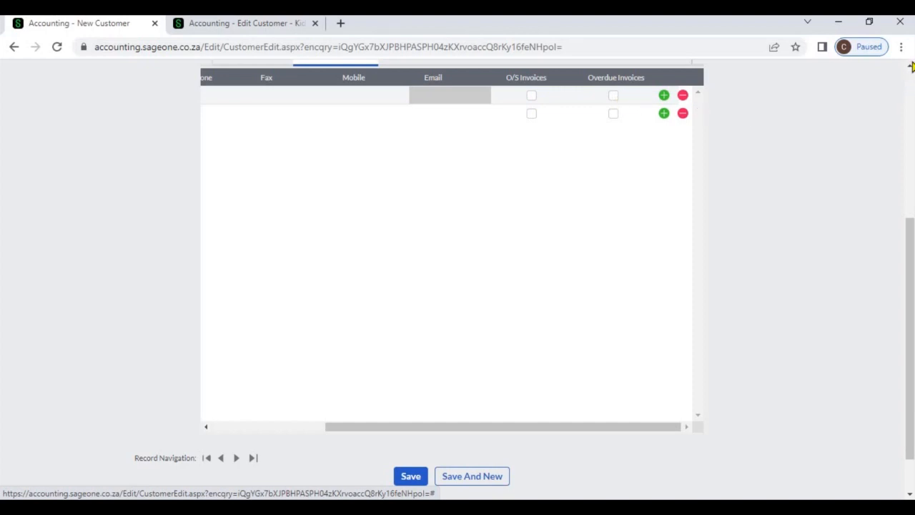
Step: Examine the Notes tab fields of the customer record: action date, subject, note and attachment
scroll(912, 66, "up", 2)
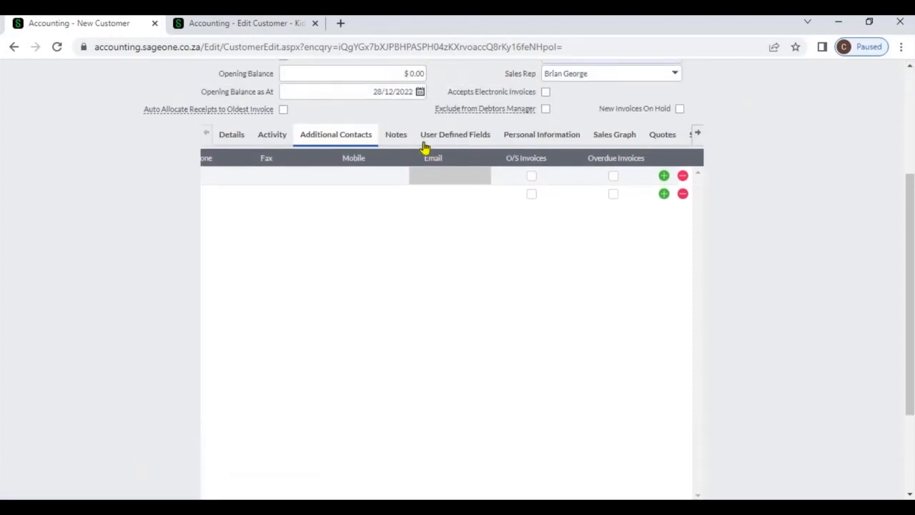
left_click(404, 136)
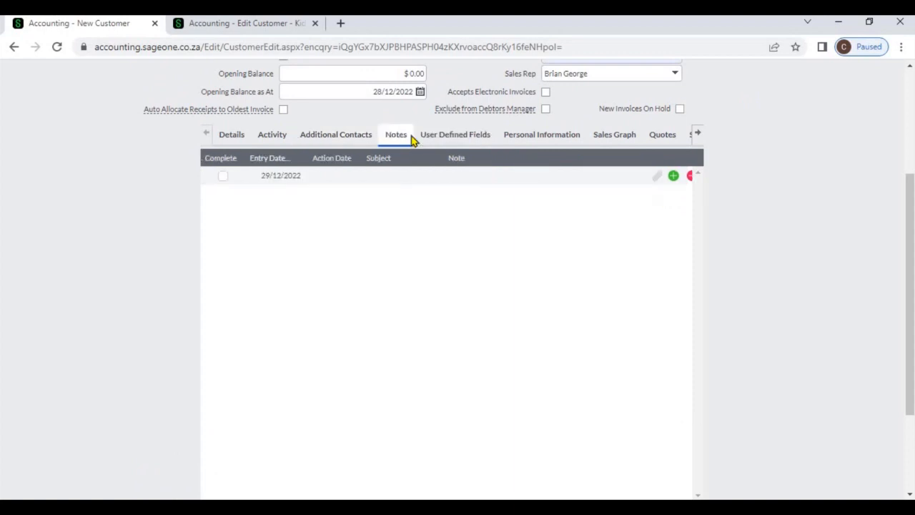
left_click(330, 179)
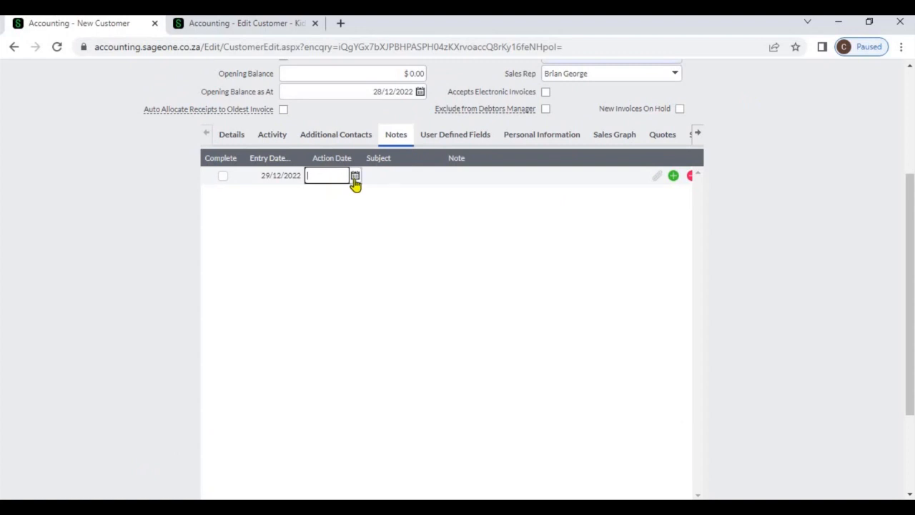
left_click(397, 176)
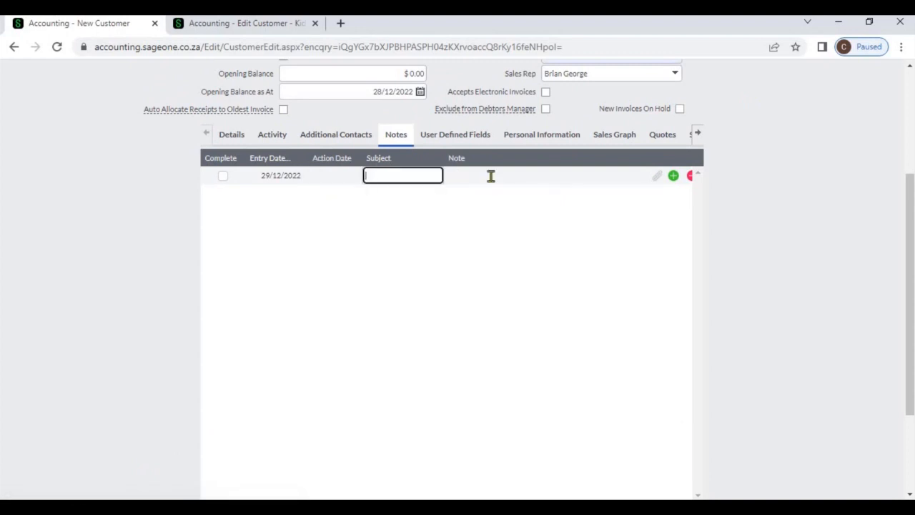
left_click(491, 176)
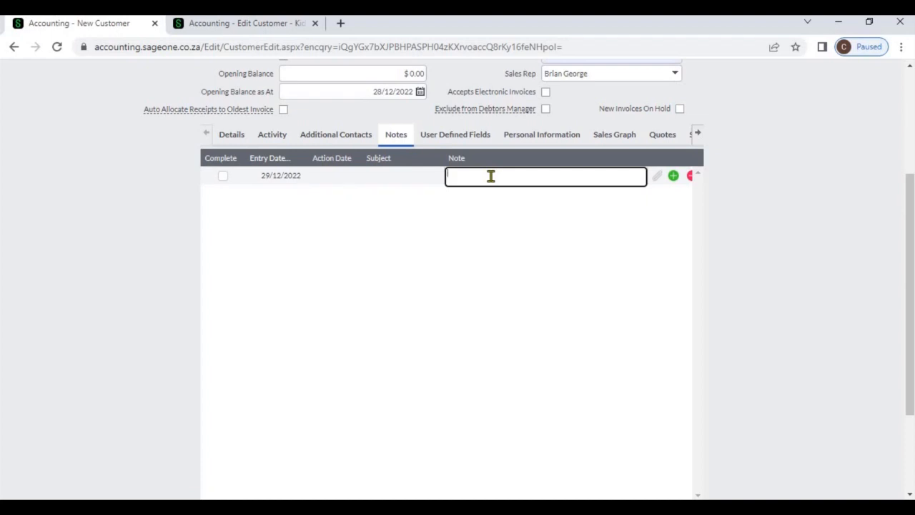
left_click(658, 177)
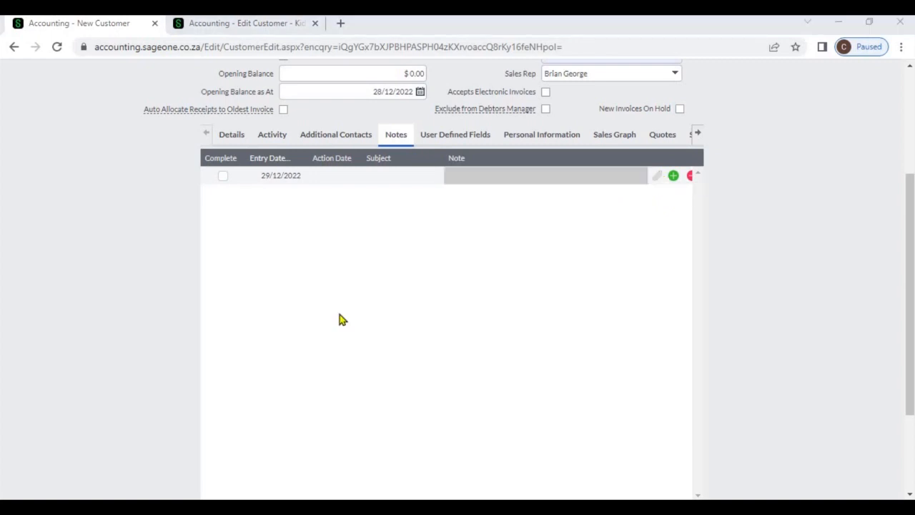
Step: Review the customer's User Defined Fields tab, then open the Report Layouts tab
left_click(452, 139)
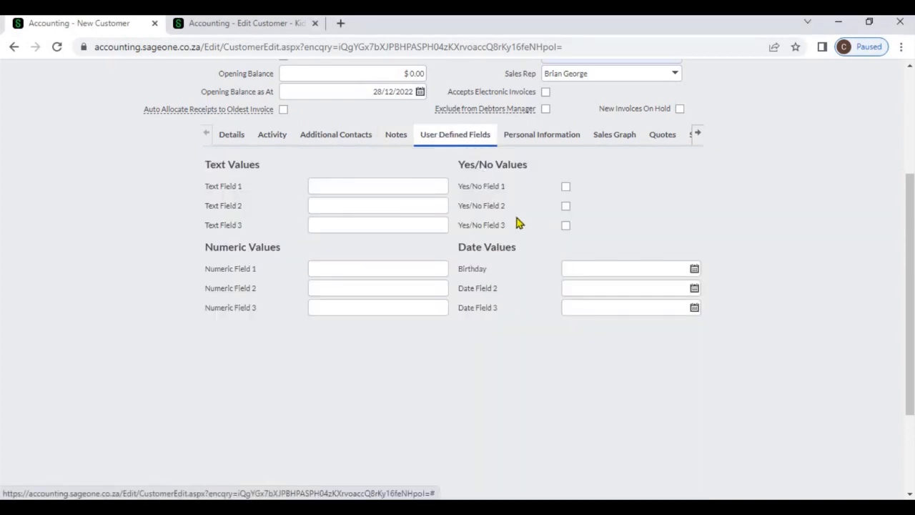
left_click(594, 266)
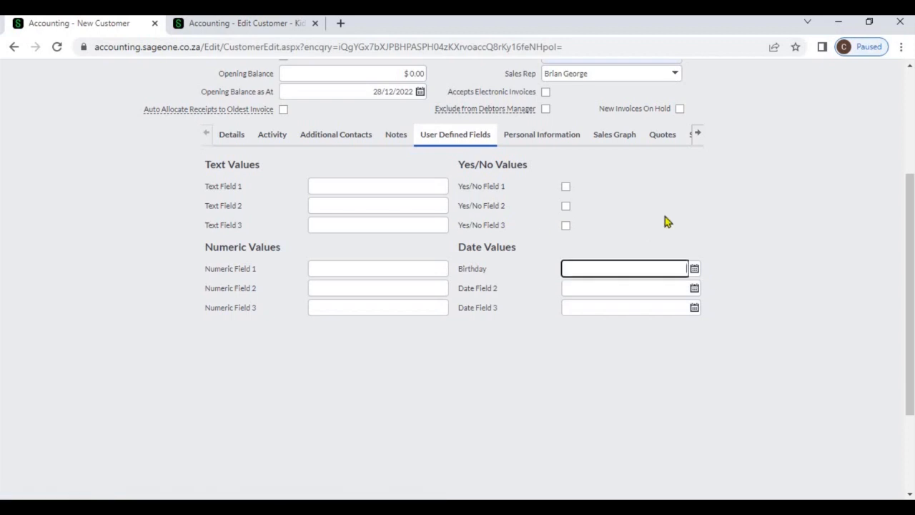
left_click(690, 164)
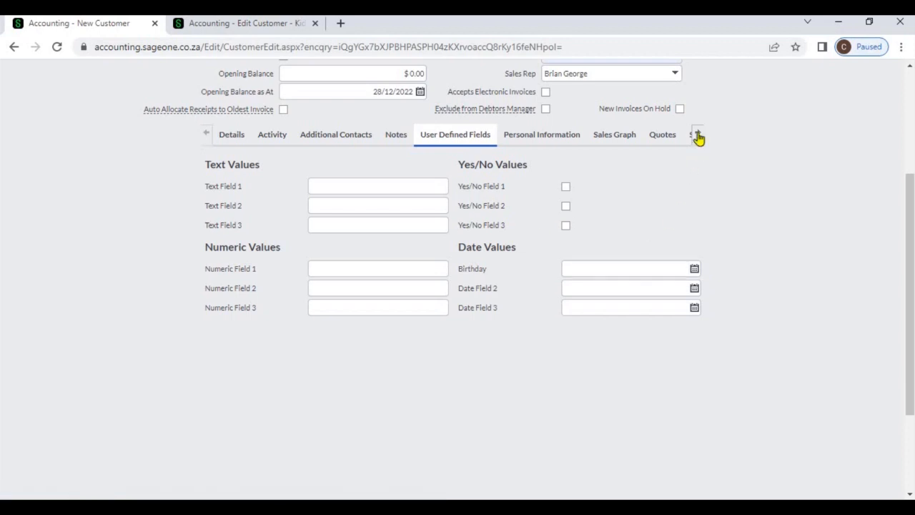
left_click(698, 135)
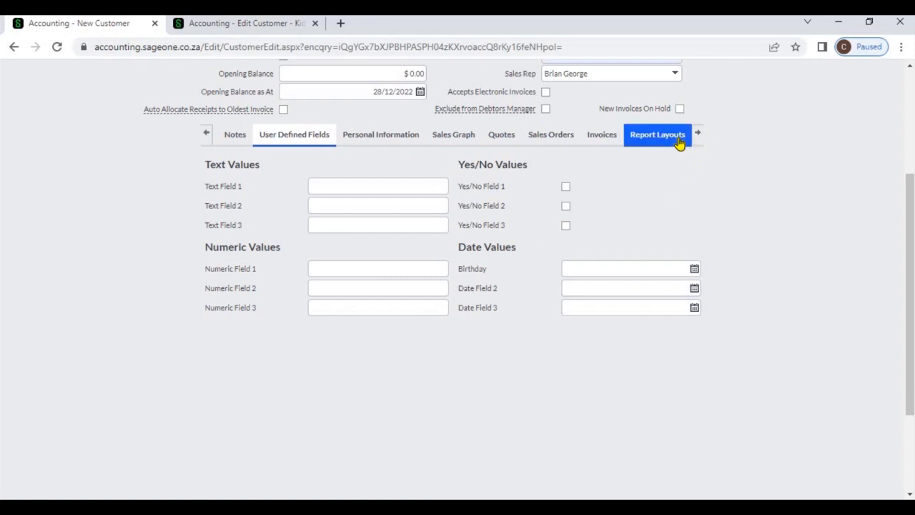
left_click(679, 141)
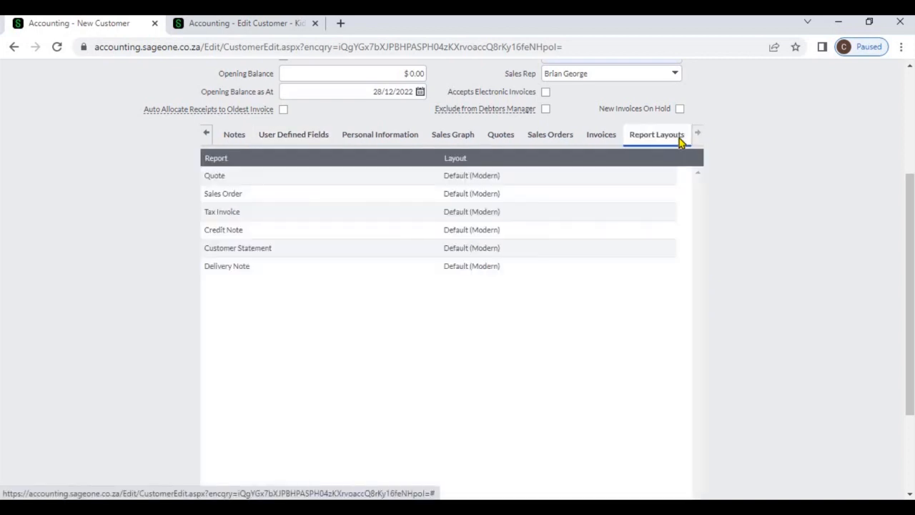
Step: Review the layout options available for the Sales Order report in the customer's report layouts
left_click(629, 196)
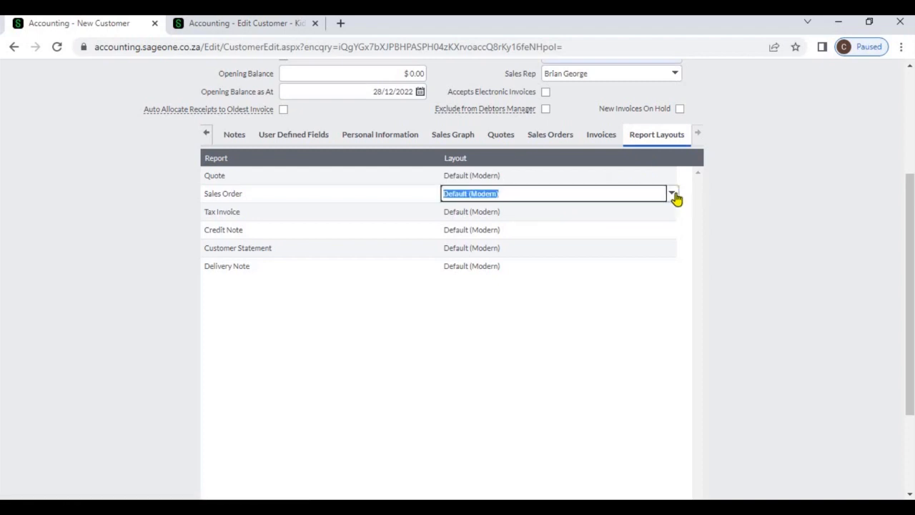
left_click(673, 193)
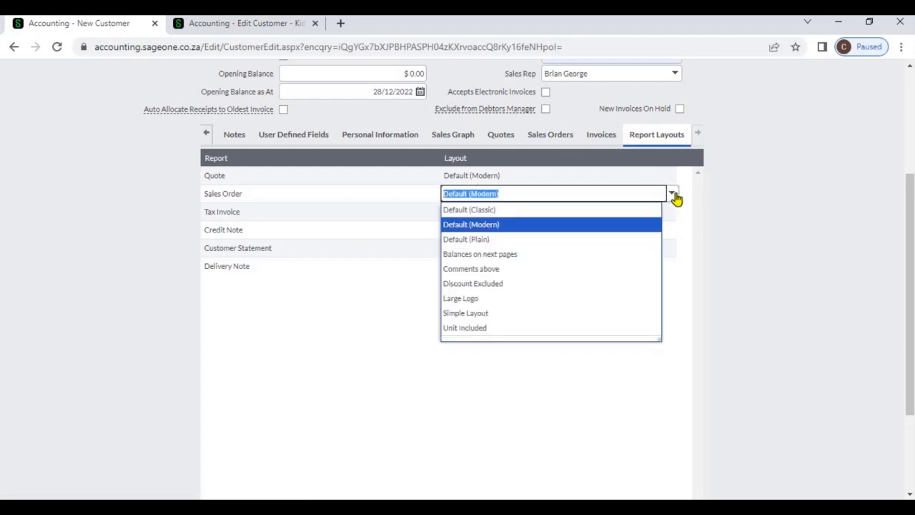
left_click(712, 228)
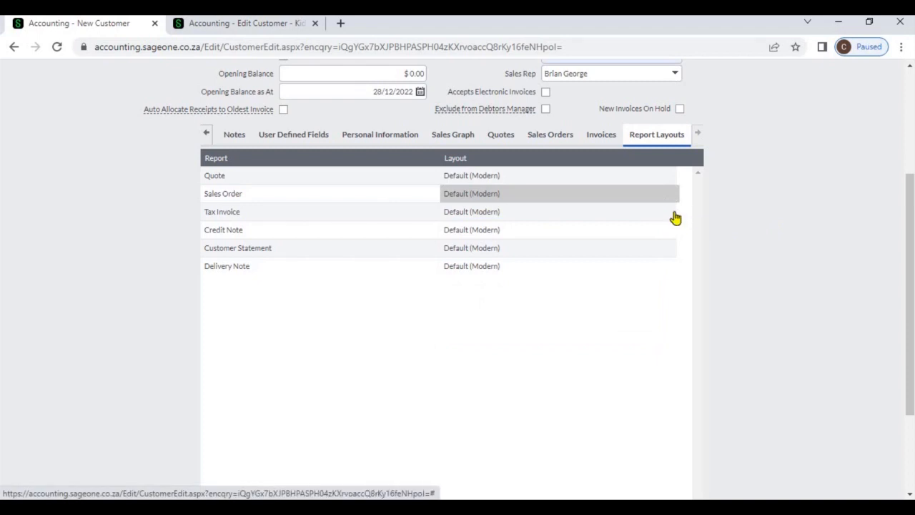
left_click(675, 213)
left_click(772, 271)
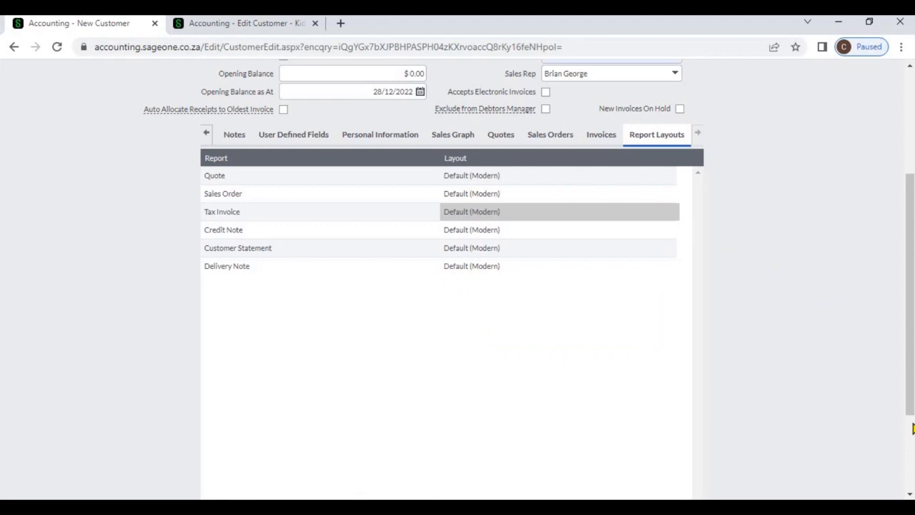
scroll(913, 427, "down", 2)
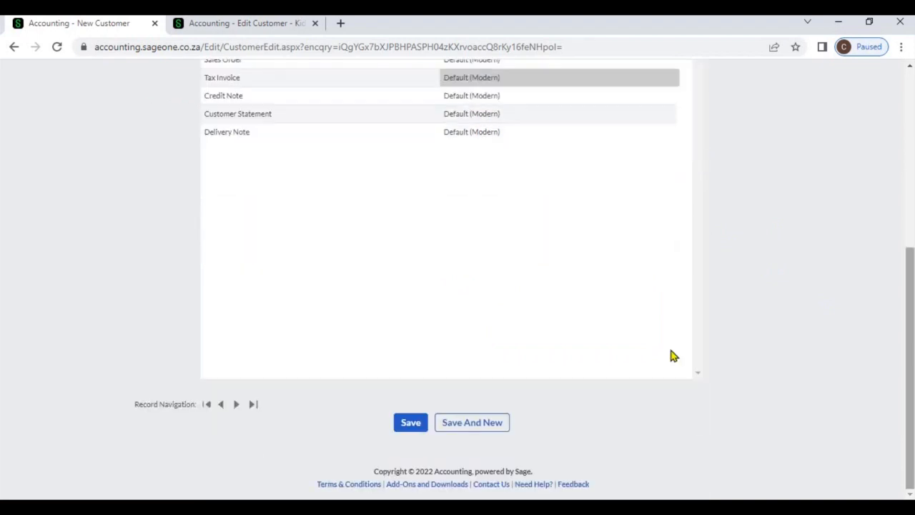
left_click(420, 423)
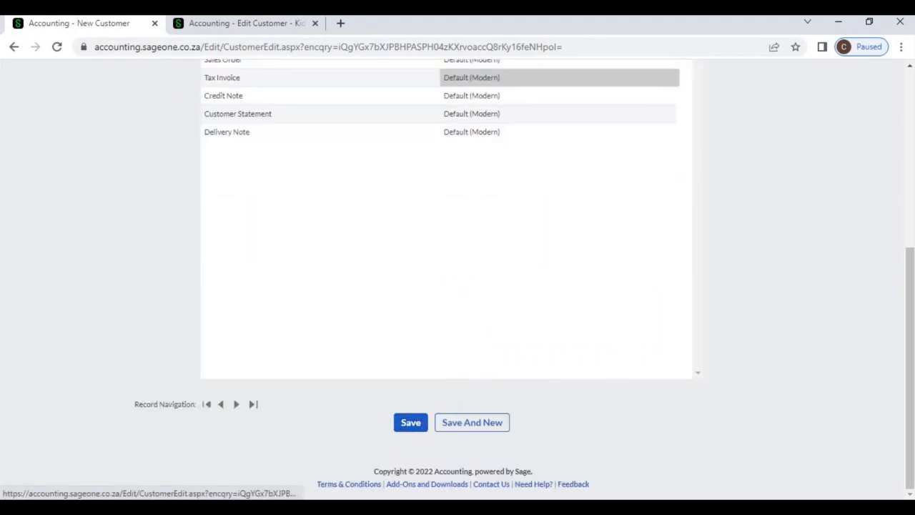
left_click(912, 215)
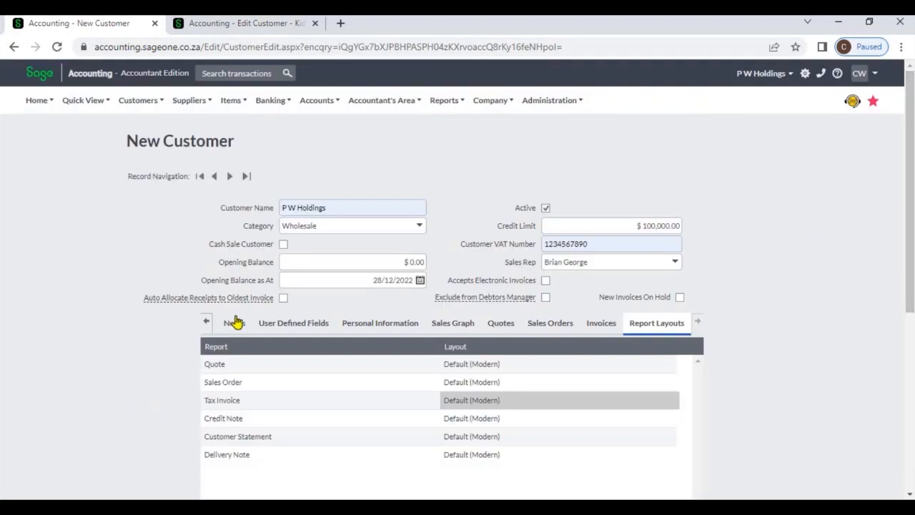
left_click(207, 322)
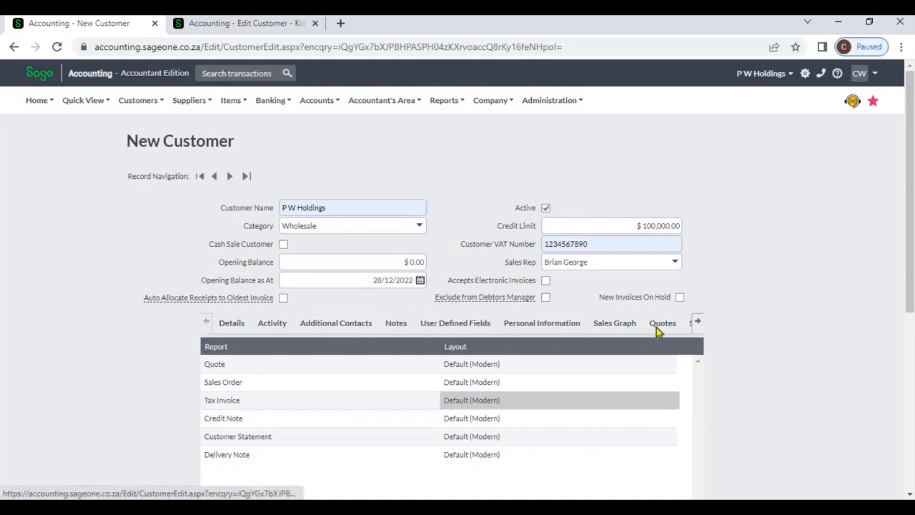
left_click(699, 324)
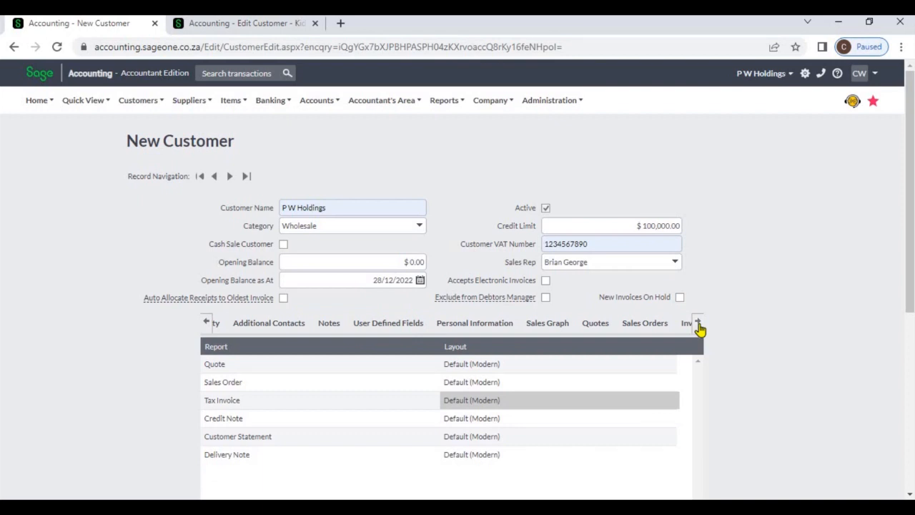
left_click(699, 325)
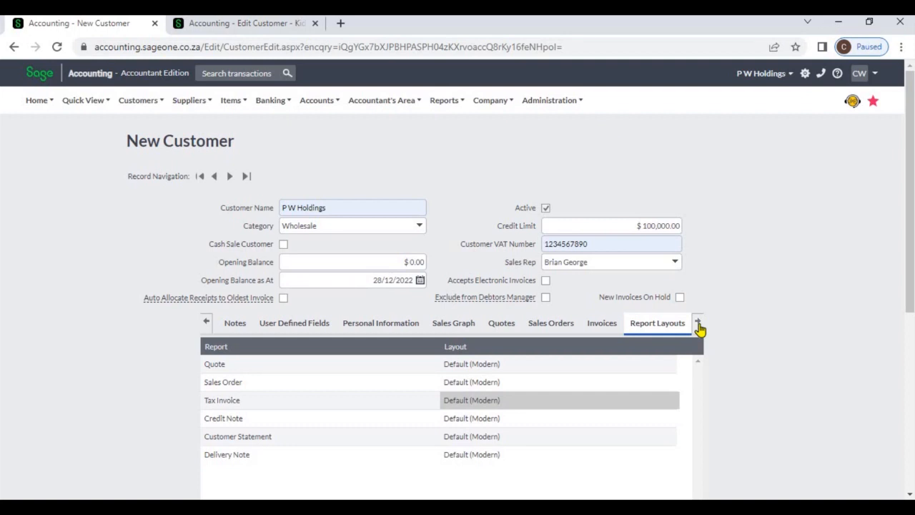
Step: Switch to the Kid Zone (Pvt) Ltd customer record and list its tax invoices from the Activity tab
left_click(236, 23)
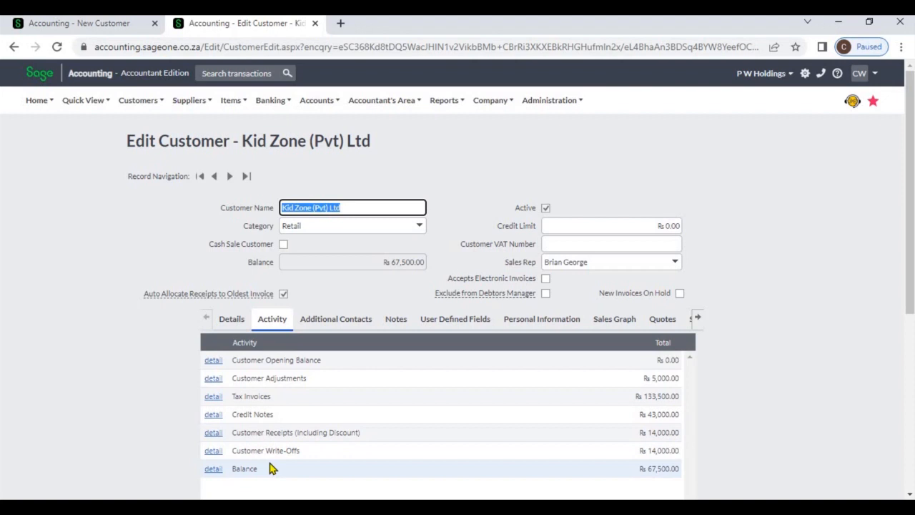
left_click(215, 399)
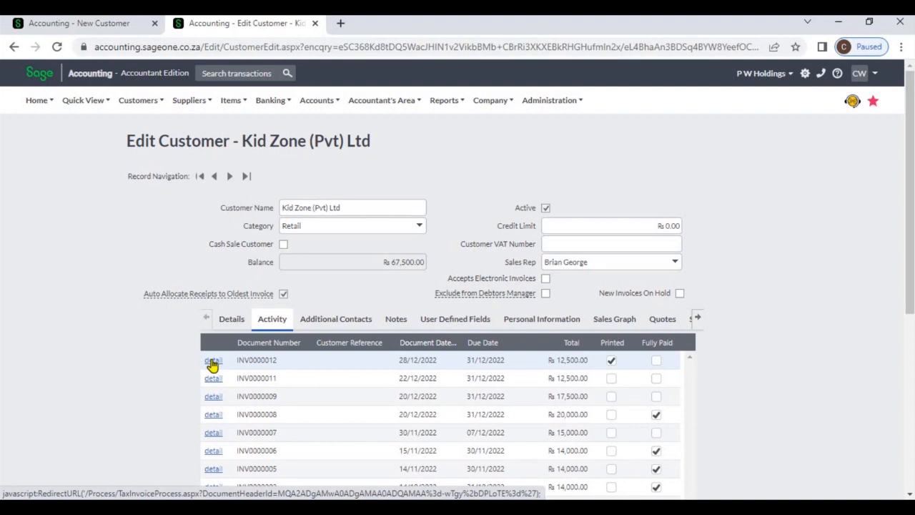
Step: Review the Kid Zone customer's Personal Information tab and its Sales Graph tab
left_click(522, 333)
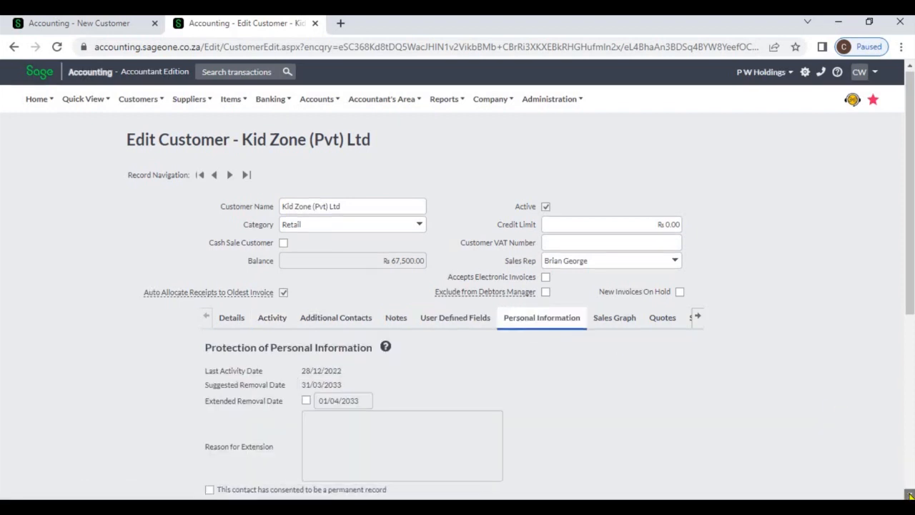
scroll(683, 363, "down", 2)
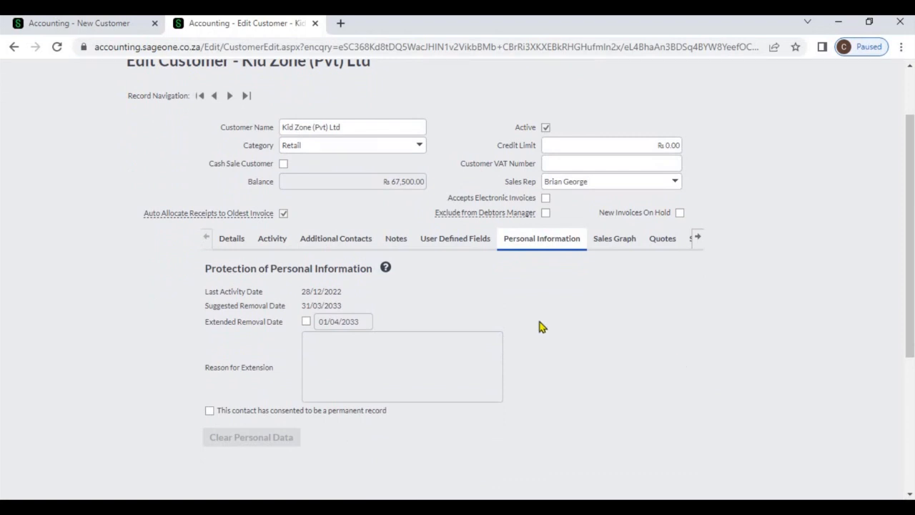
left_click(614, 243)
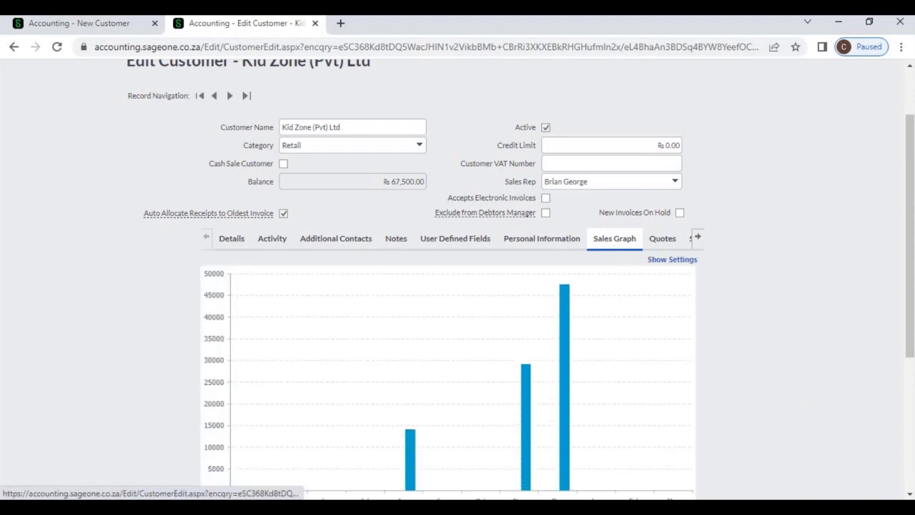
scroll(593, 408, "down", 3)
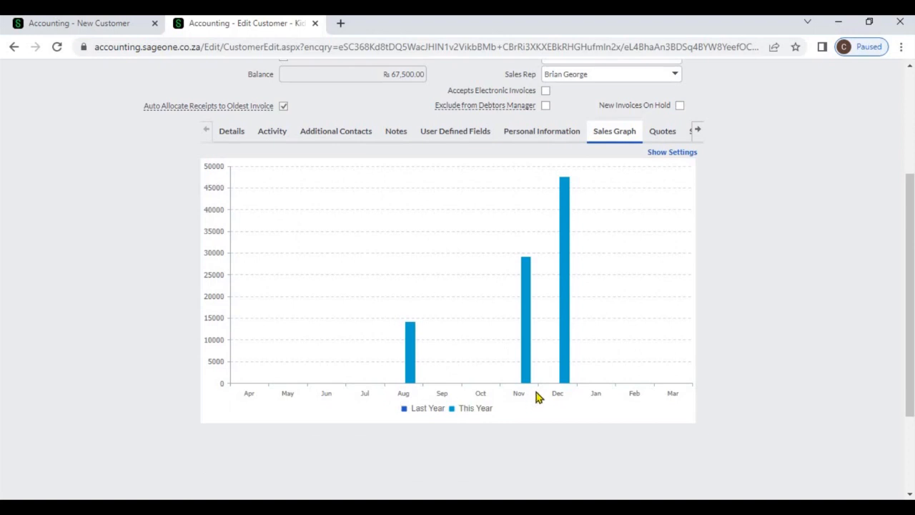
Step: Review the customer's Quotes, Sales Orders and unpaid Invoices tabs
left_click(668, 135)
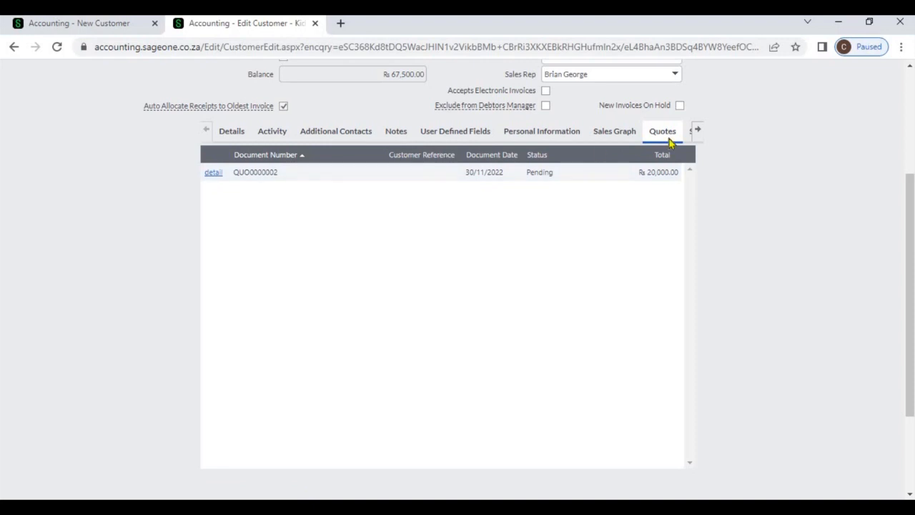
left_click(687, 136)
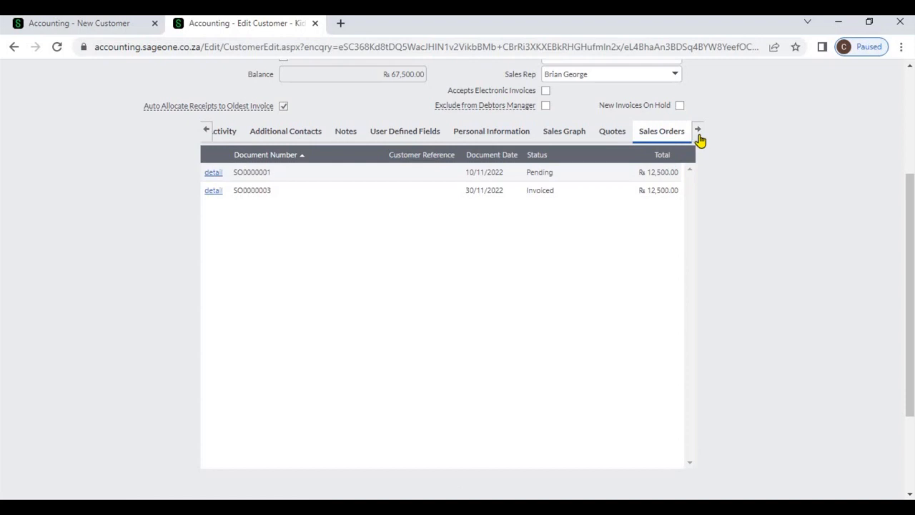
left_click(698, 131)
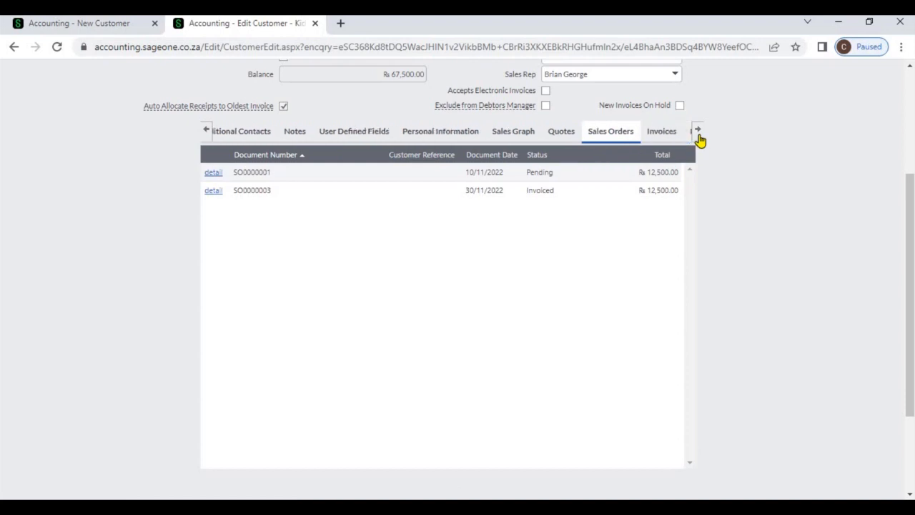
left_click(610, 136)
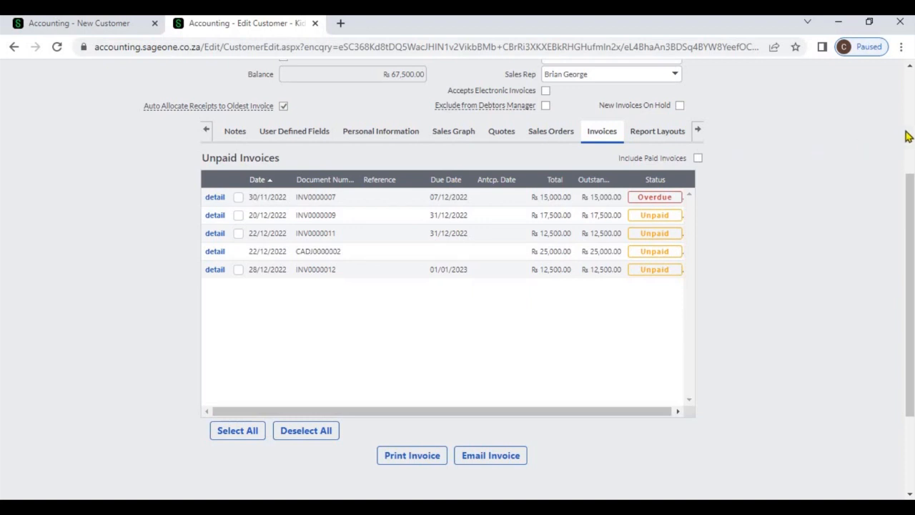
scroll(907, 136, "up", 3)
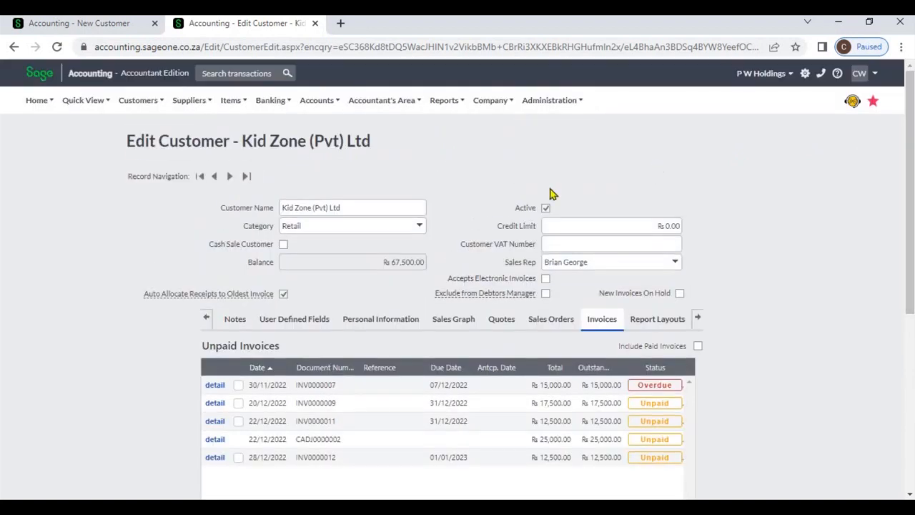
Step: Step through every customer record tab again, from Details and Additional Contacts through to Invoices
left_click(210, 317)
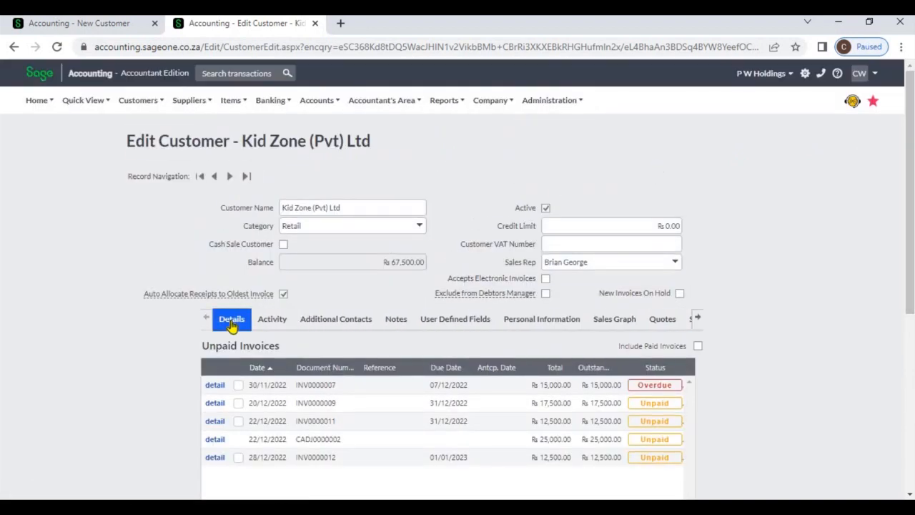
left_click(232, 324)
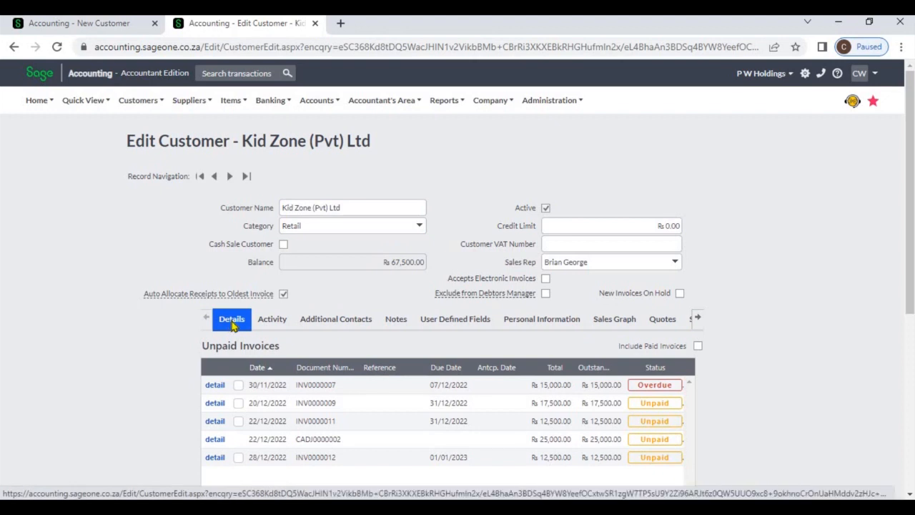
left_click(328, 321)
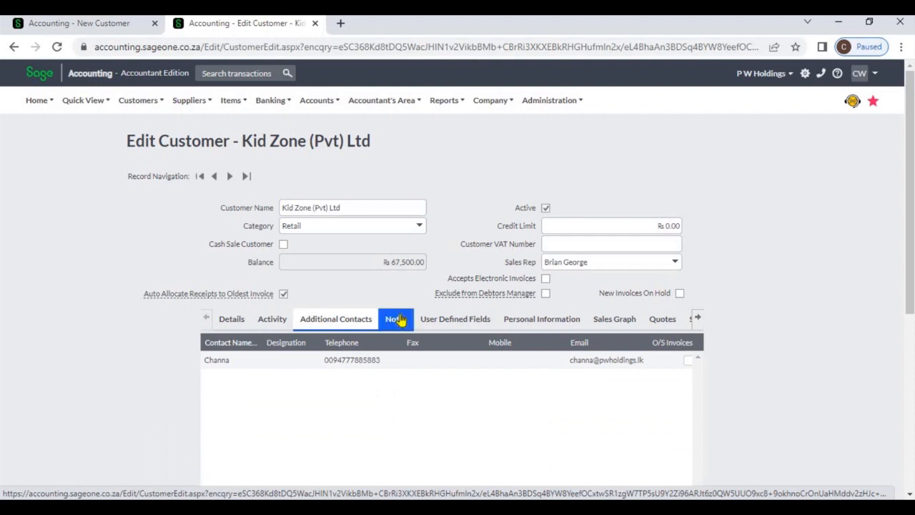
left_click(395, 320)
left_click(442, 323)
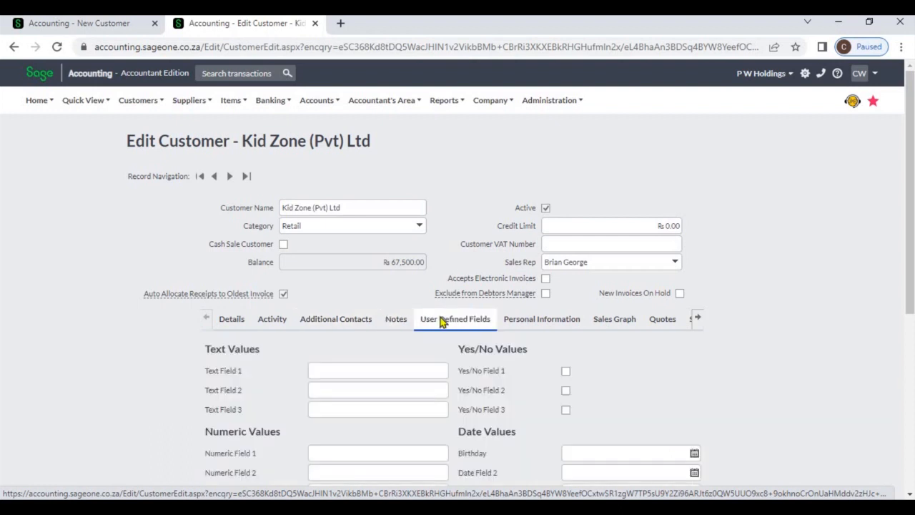
left_click(289, 327)
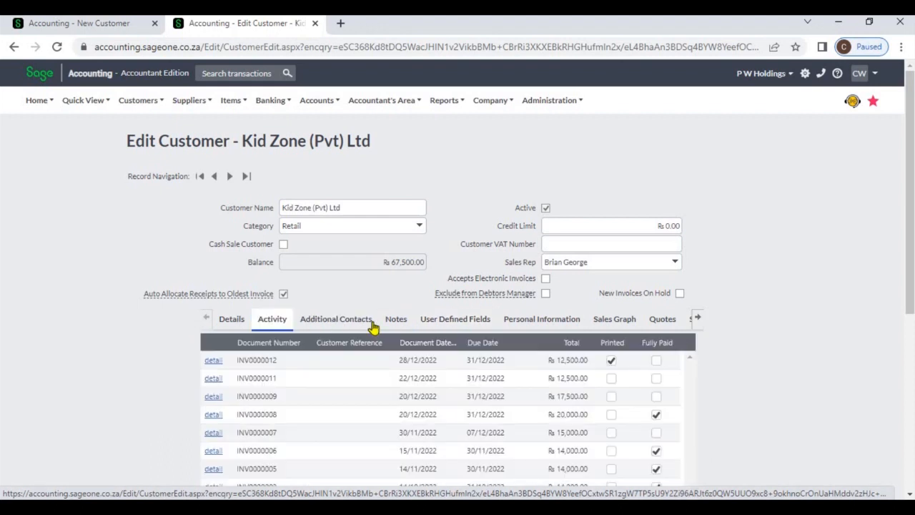
left_click(527, 324)
left_click(604, 323)
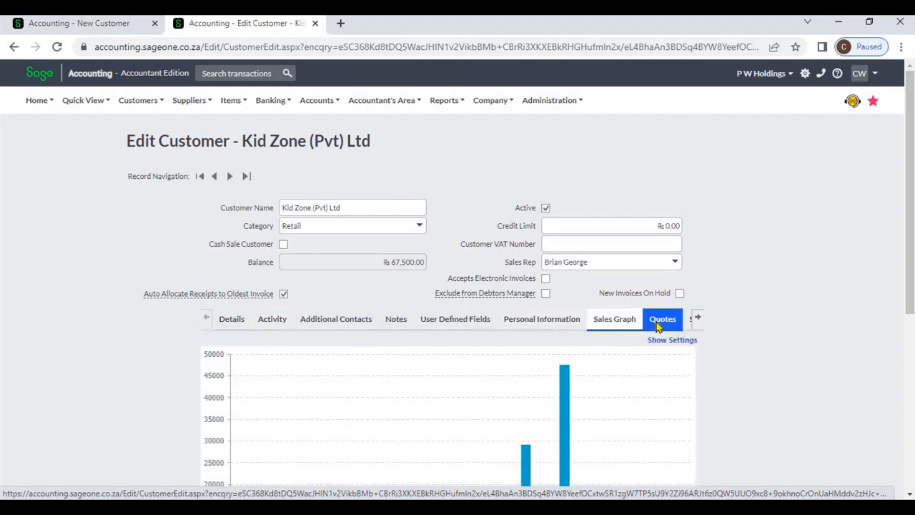
left_click(659, 325)
left_click(695, 321)
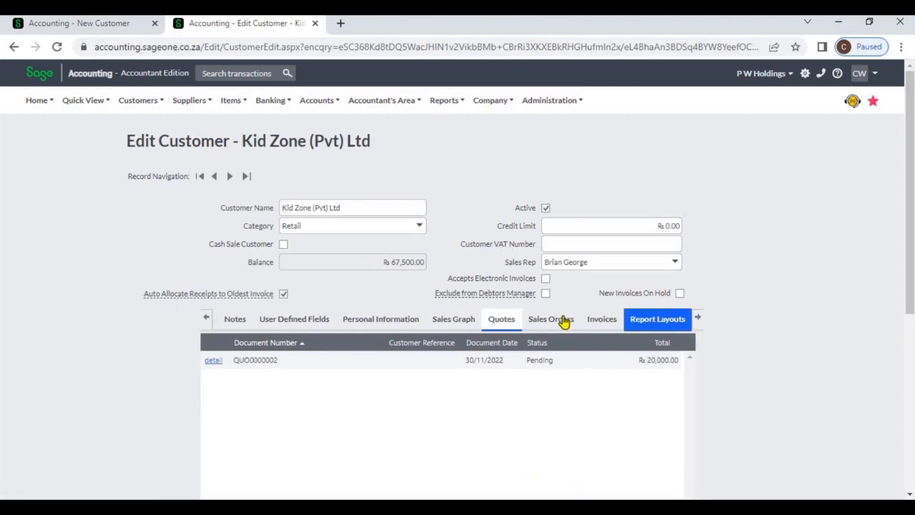
left_click(564, 322)
left_click(596, 324)
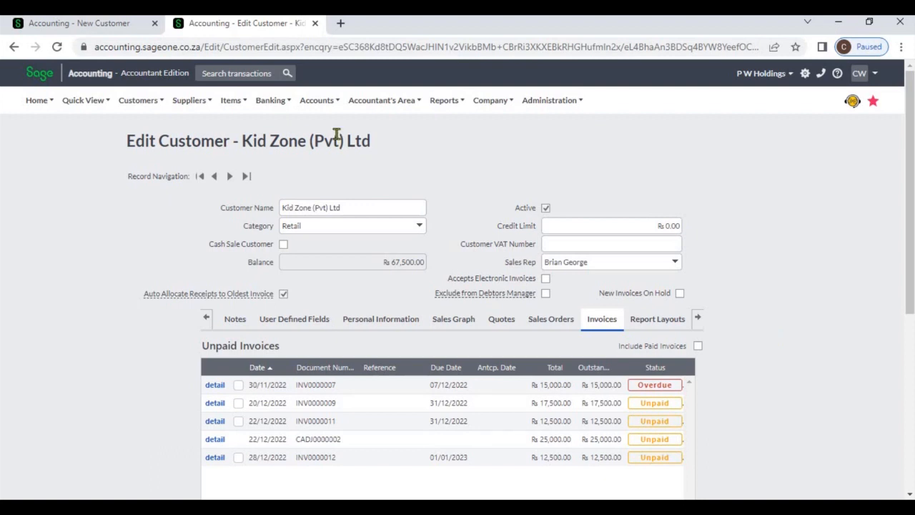
Step: Return to the new P W Holdings customer record, check its details and save it
left_click(101, 24)
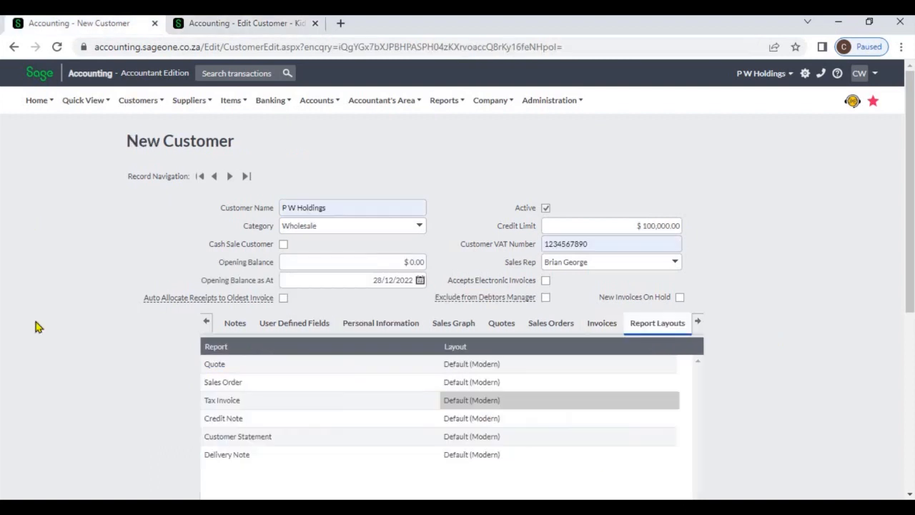
left_click(294, 322)
left_click(207, 323)
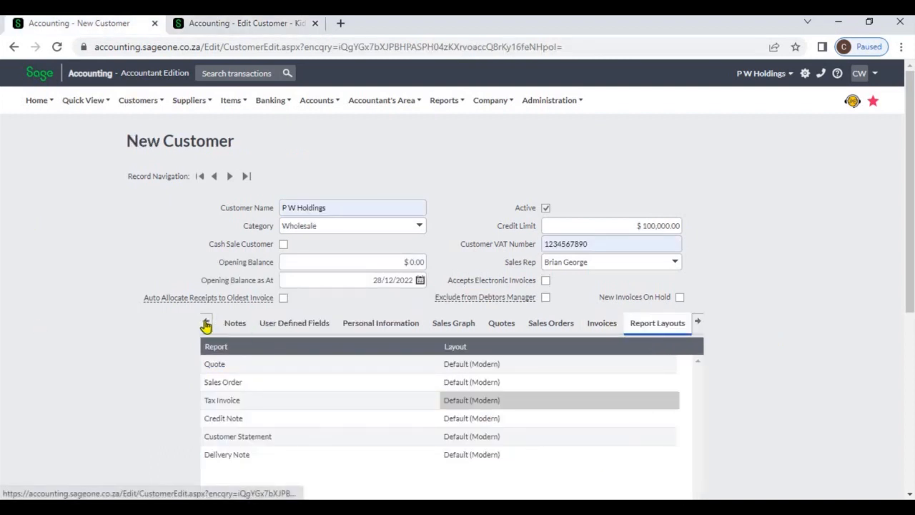
left_click(232, 323)
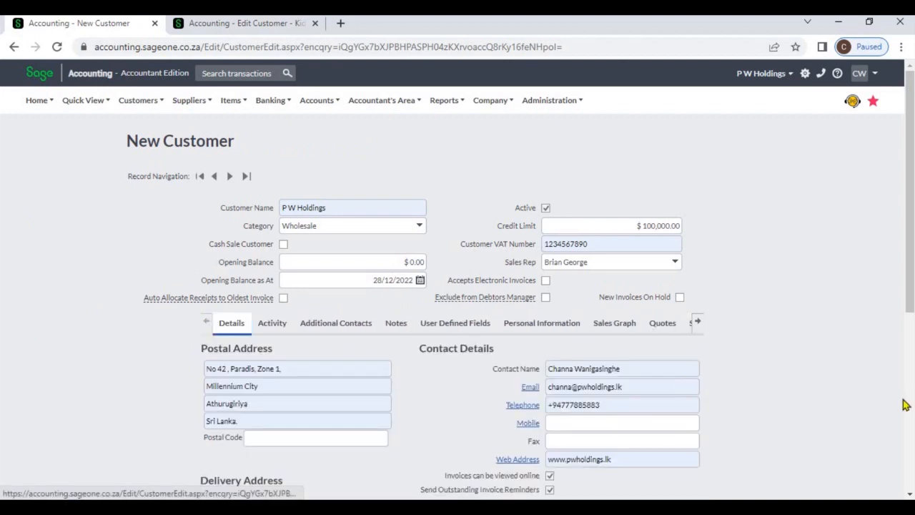
scroll(912, 417, "down", 5)
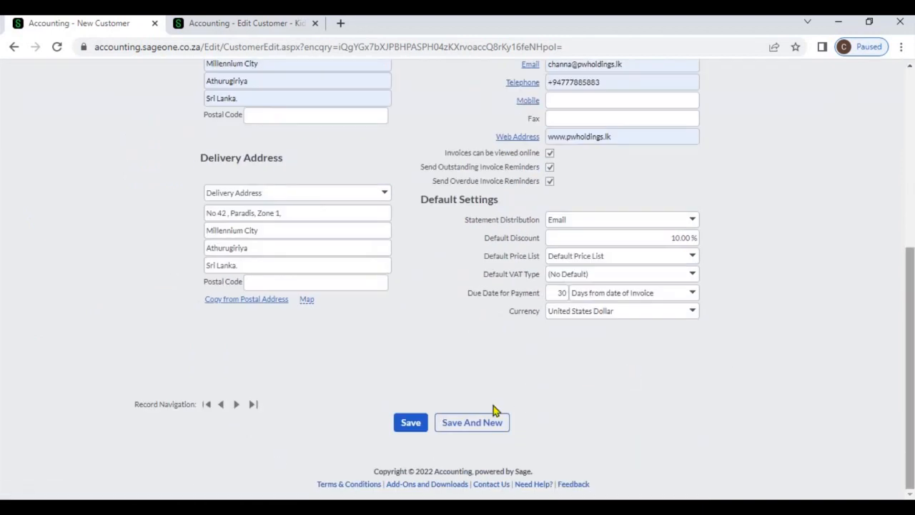
left_click(411, 422)
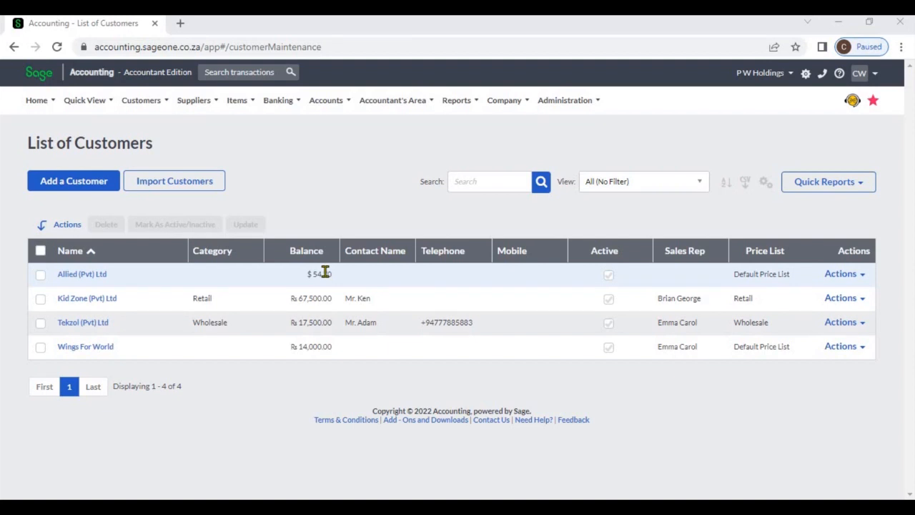
Step: Sort the customer list by name and then by balance in each direction
left_click(166, 258)
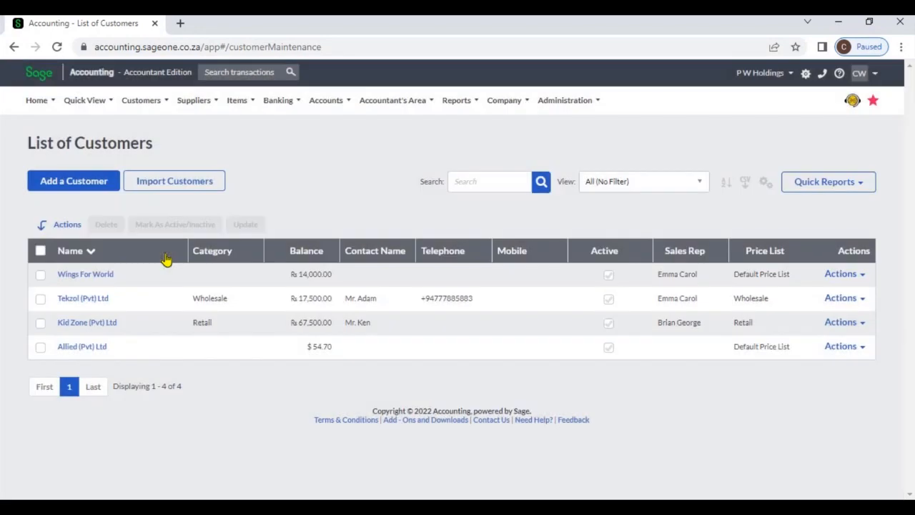
left_click(166, 257)
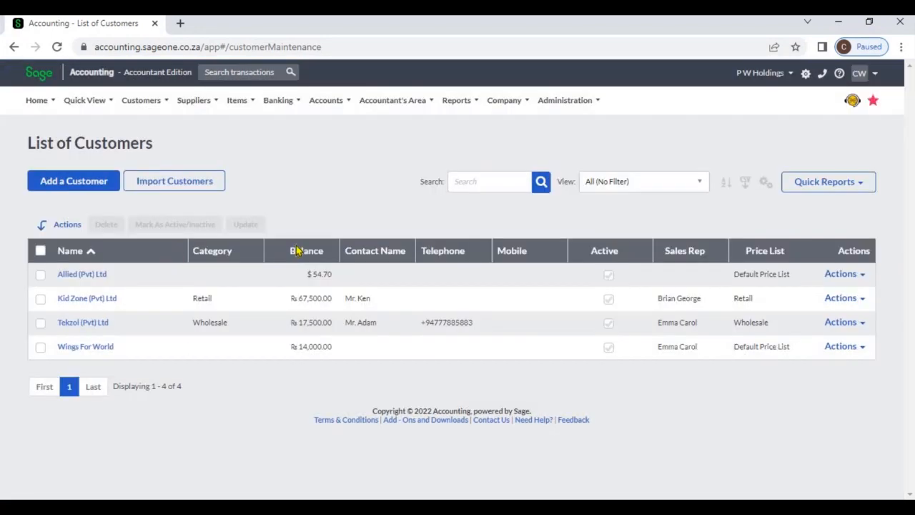
left_click(297, 250)
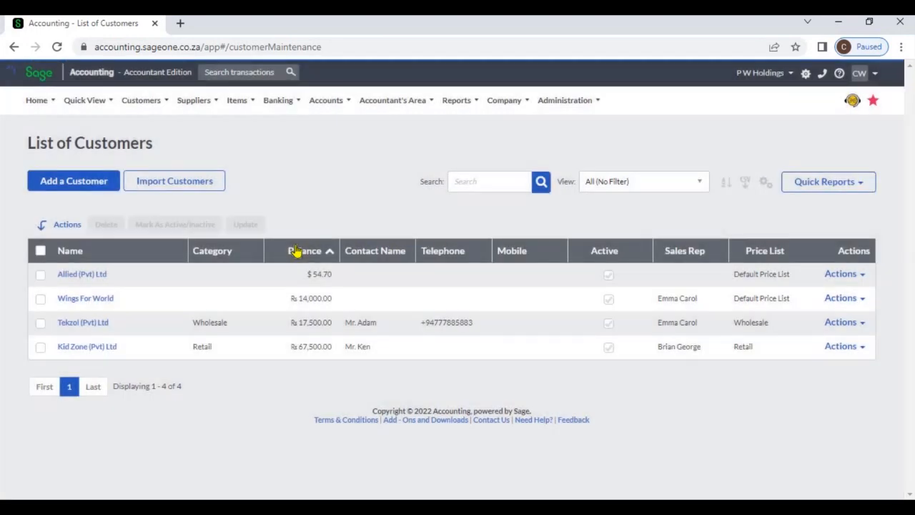
left_click(297, 250)
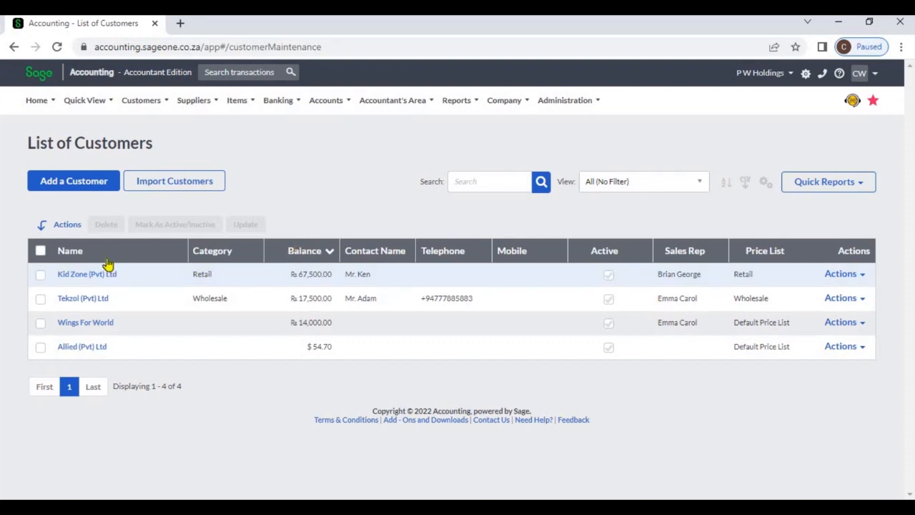
left_click(42, 276)
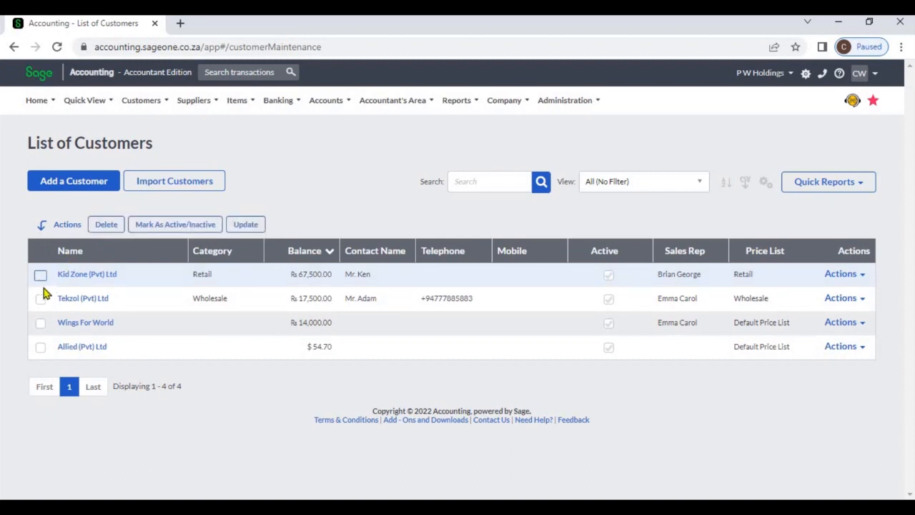
left_click(41, 276)
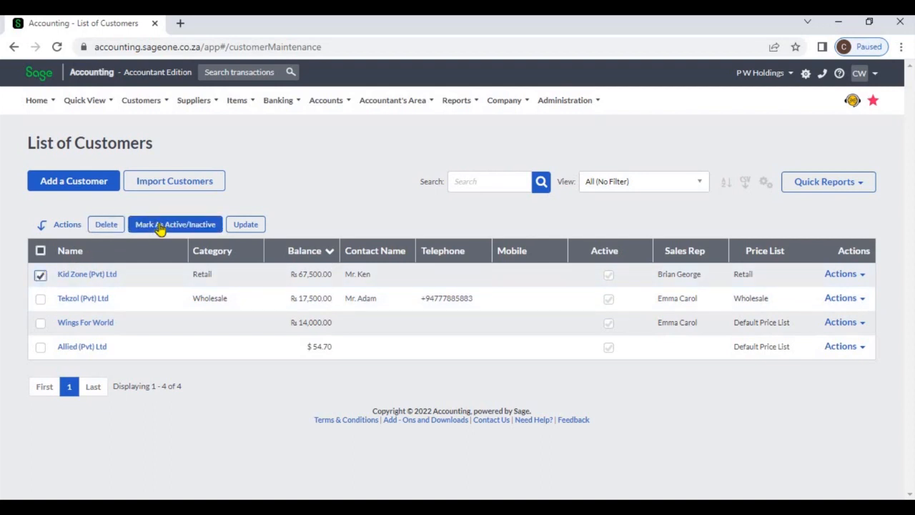
left_click(233, 225)
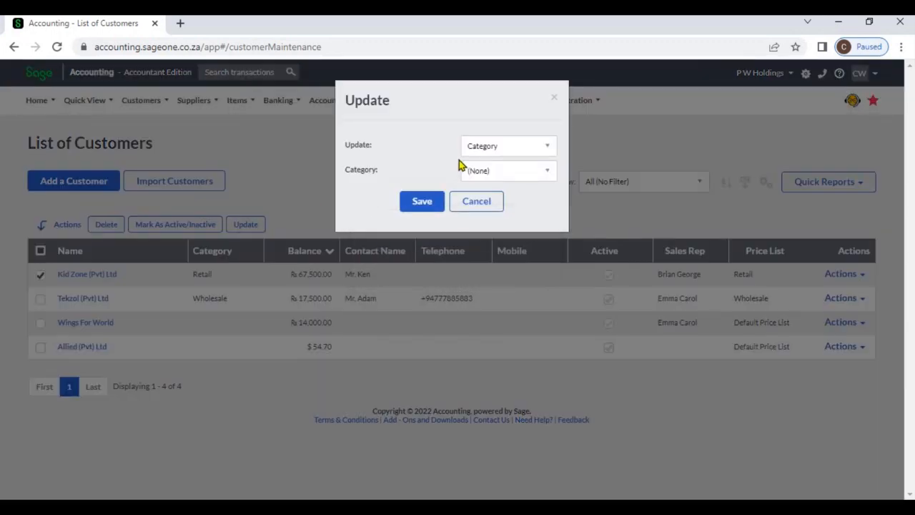
left_click(549, 149)
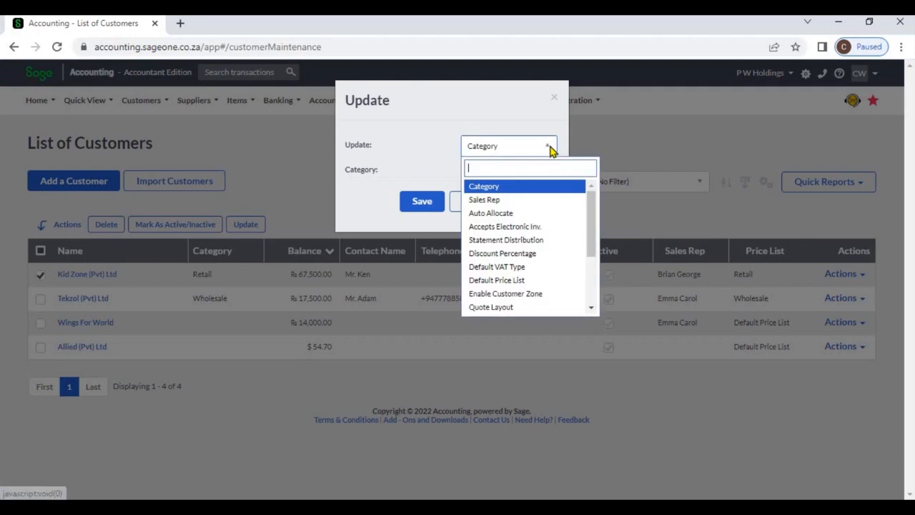
left_click(541, 200)
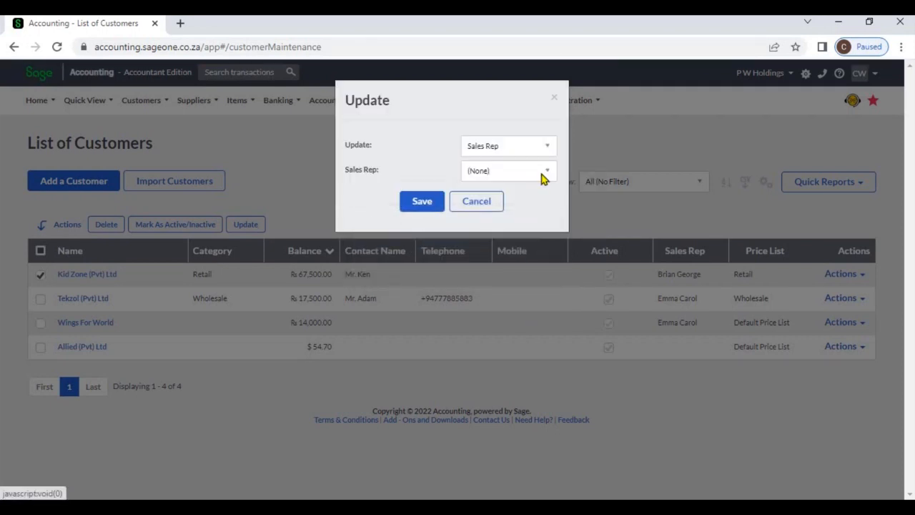
left_click(543, 175)
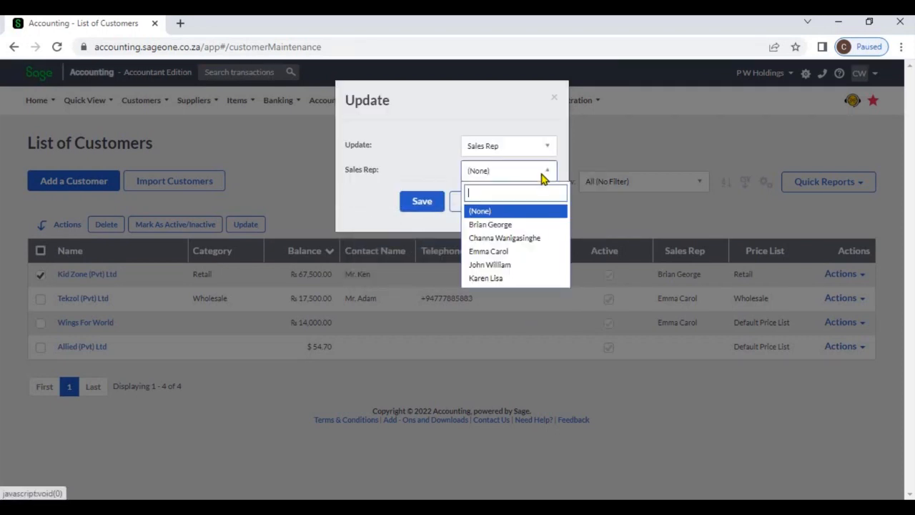
left_click(527, 266)
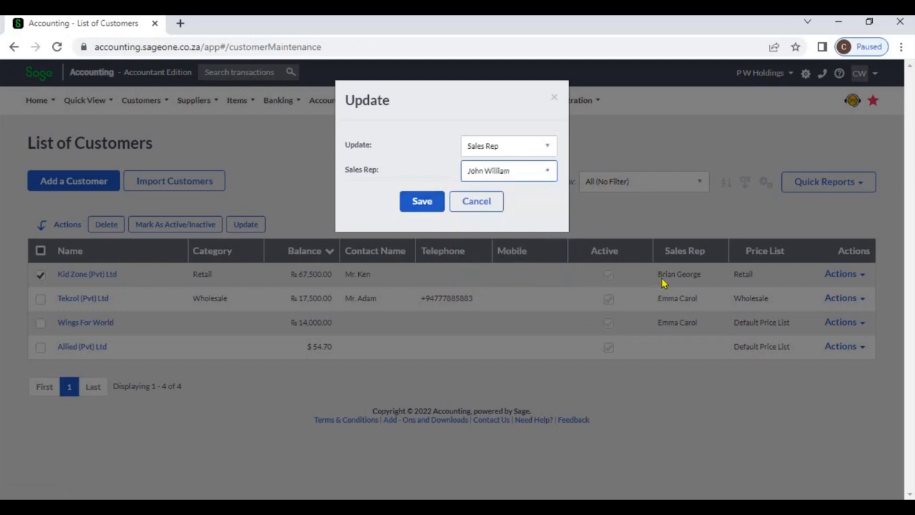
left_click(434, 209)
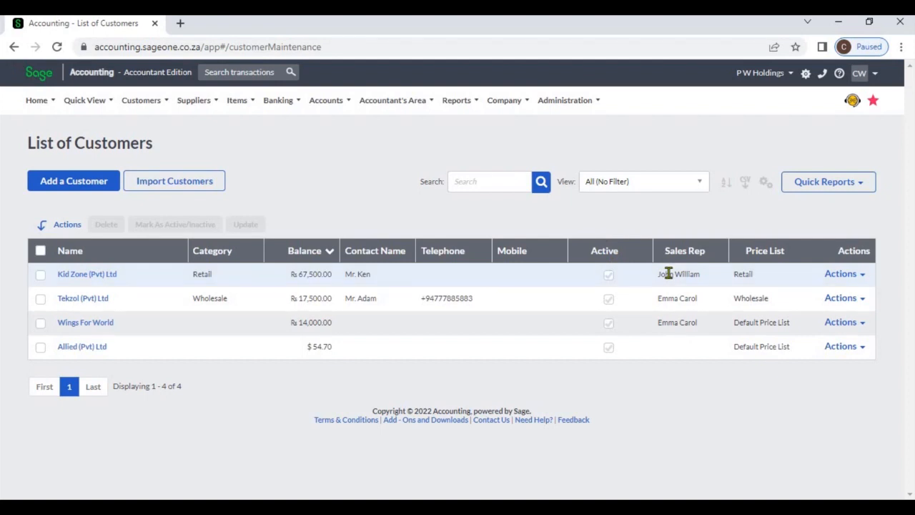
Step: Search the customer list for Kid, then clear the search
left_click(502, 184)
type("Kid")
key("Return")
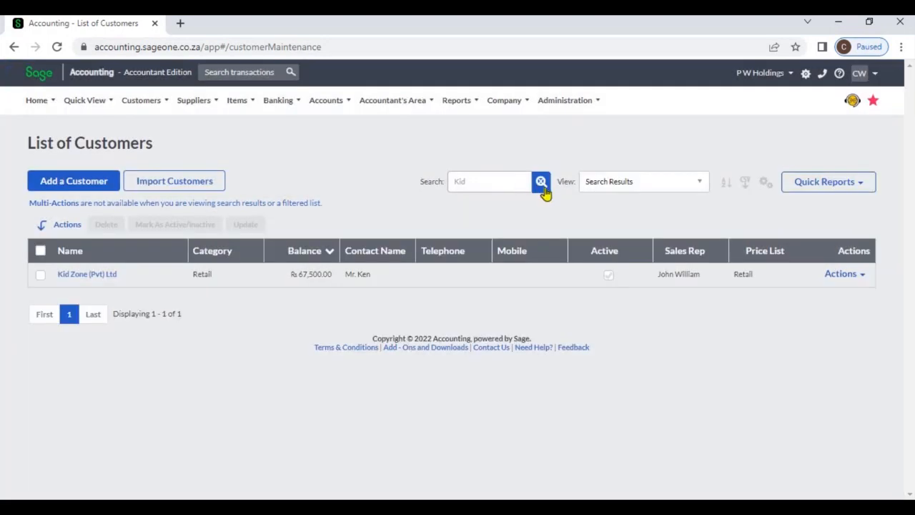
left_click(544, 192)
left_click(545, 188)
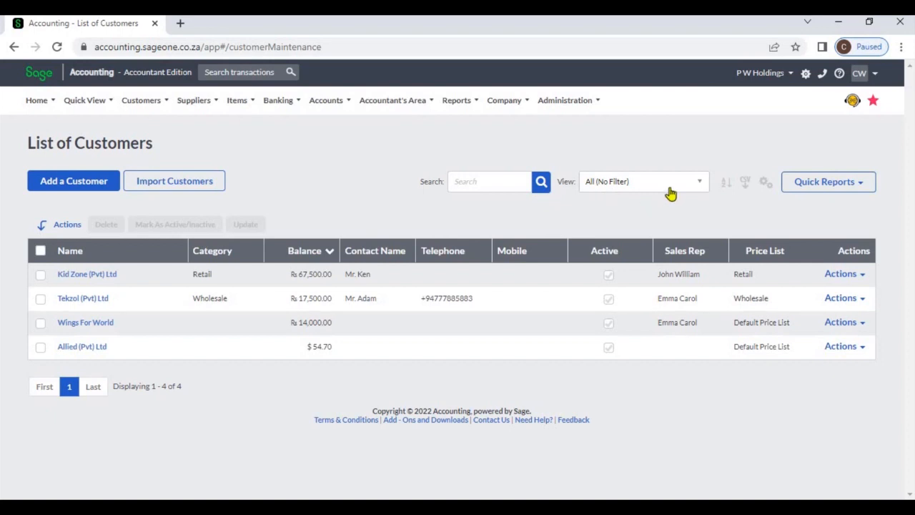
Step: Filter the list to customers who have bought this month, then return to all customers
left_click(690, 187)
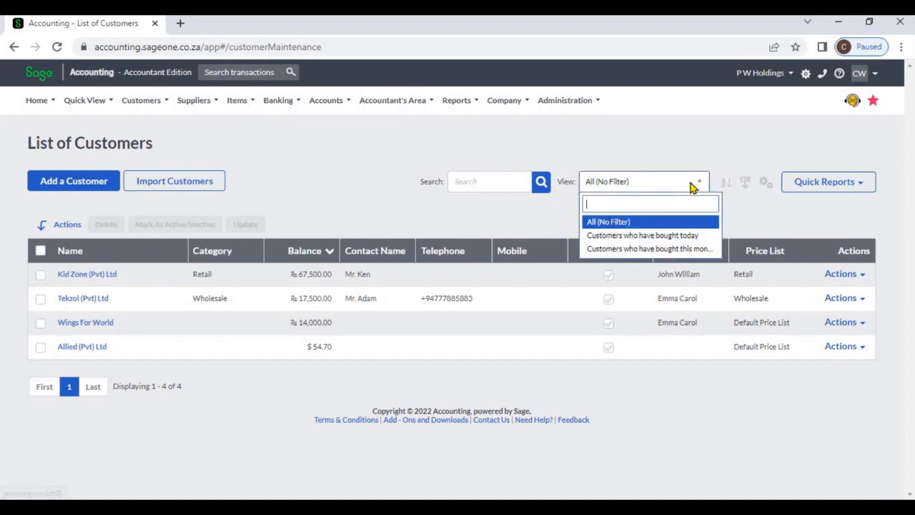
left_click(686, 249)
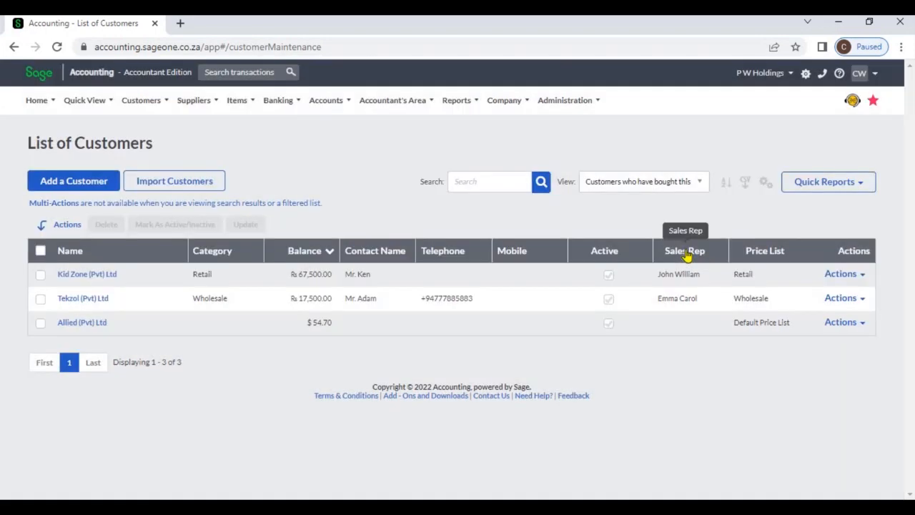
left_click(693, 185)
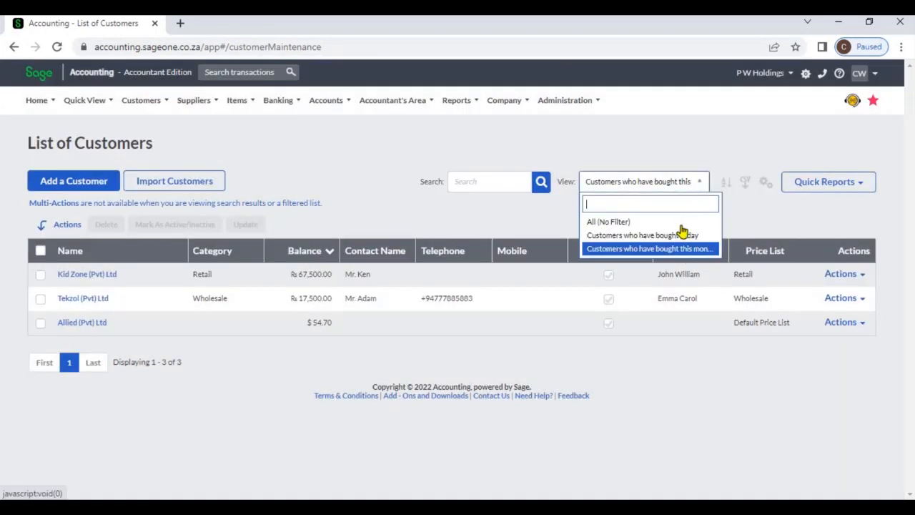
left_click(683, 226)
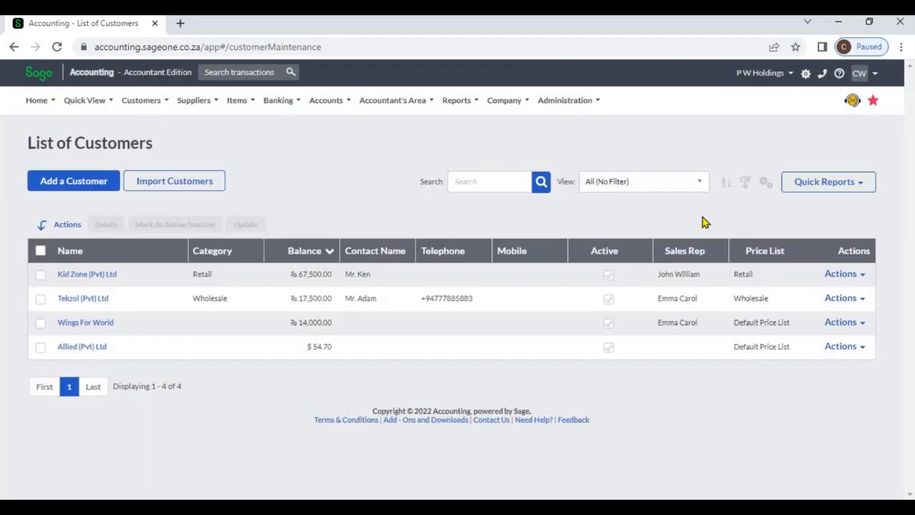
Step: Apply a multi-column sort by Name, then Balance from smallest to largest
left_click(725, 186)
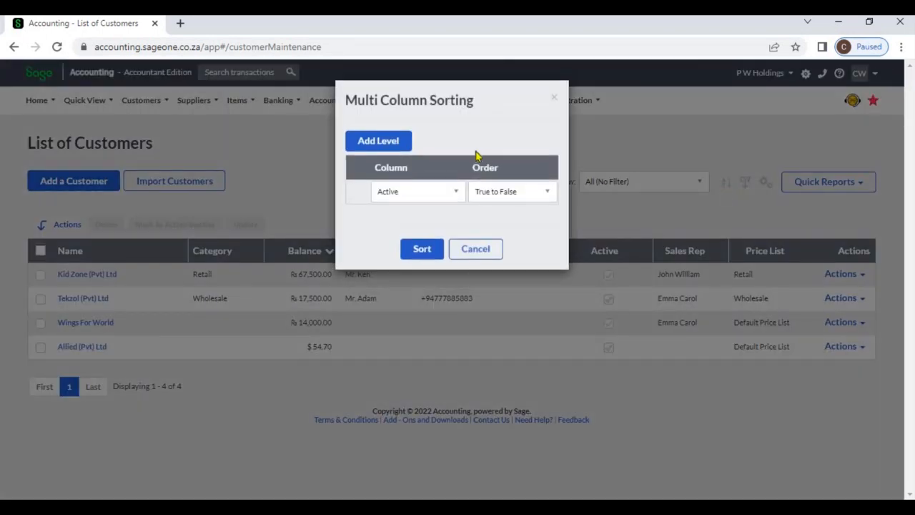
left_click(401, 150)
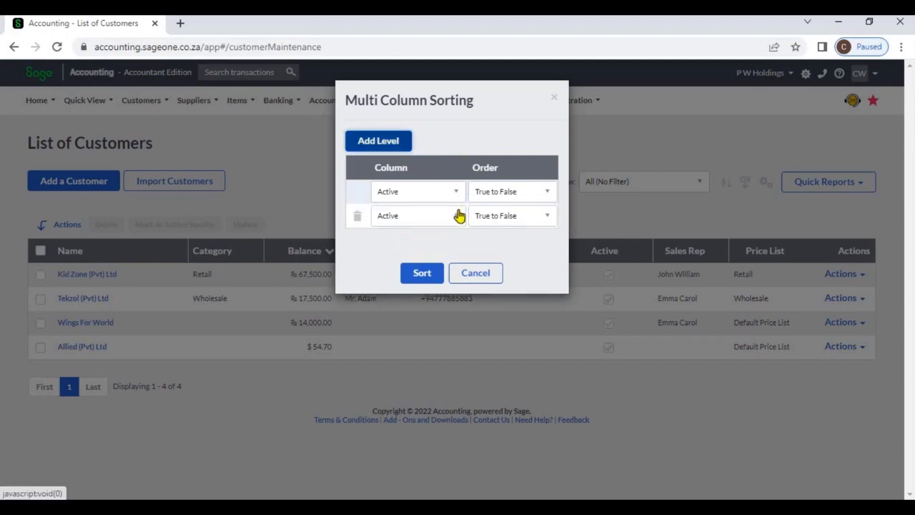
left_click(456, 218)
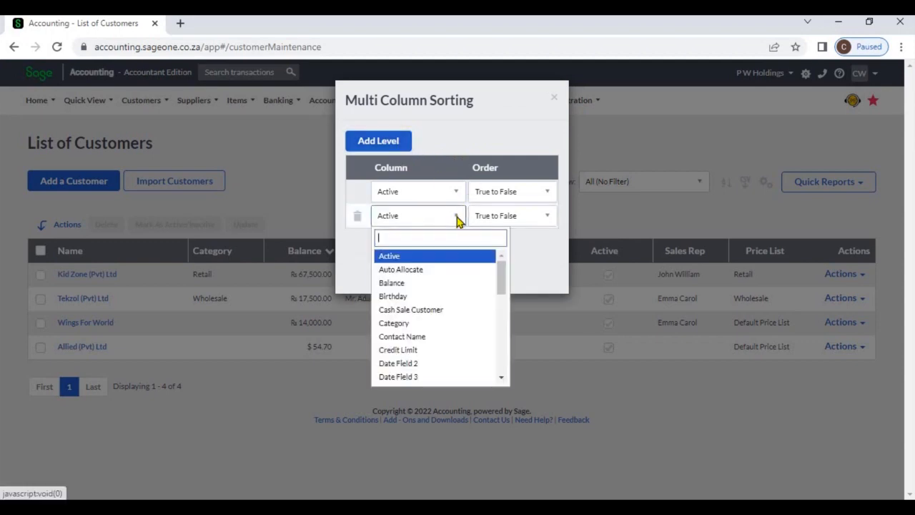
left_click(439, 286)
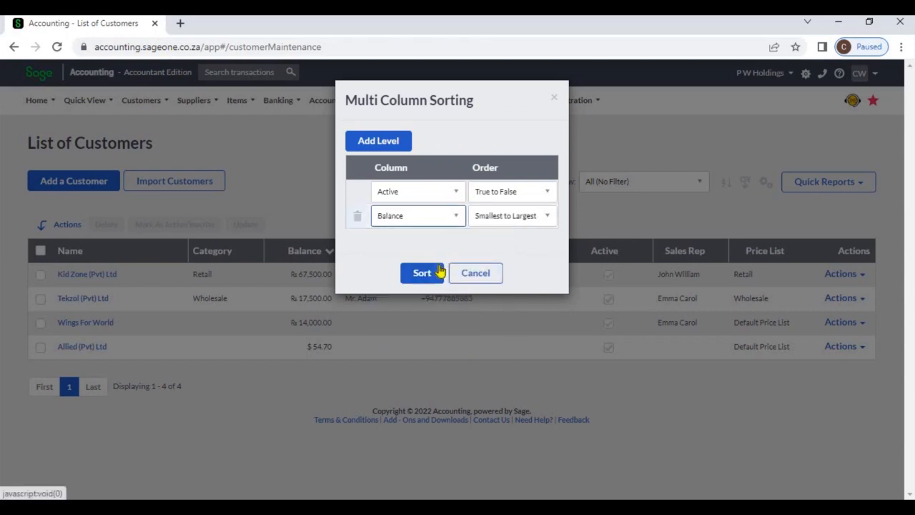
left_click(454, 193)
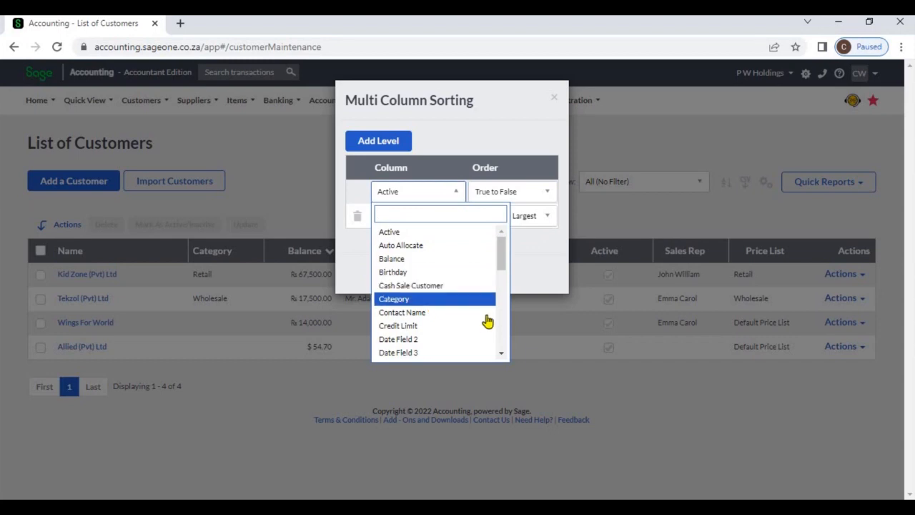
scroll(501, 323, "down", 2)
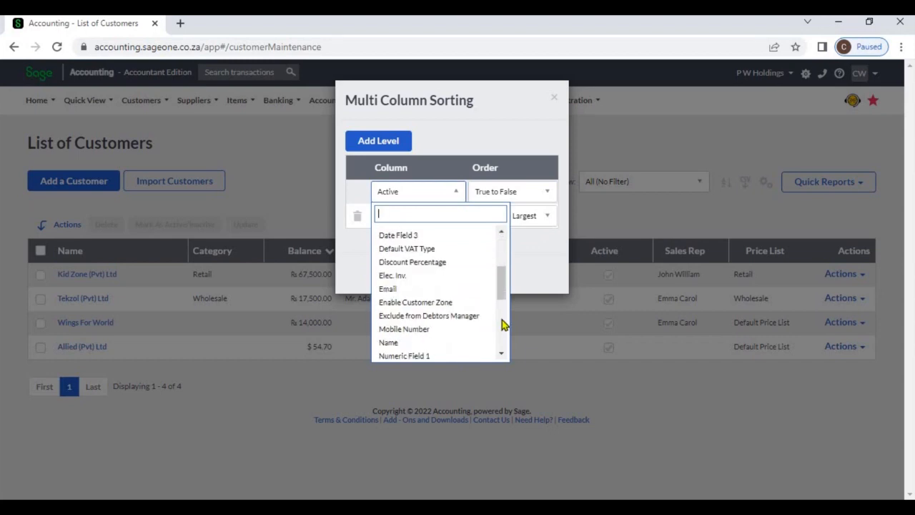
left_click(420, 342)
left_click(423, 274)
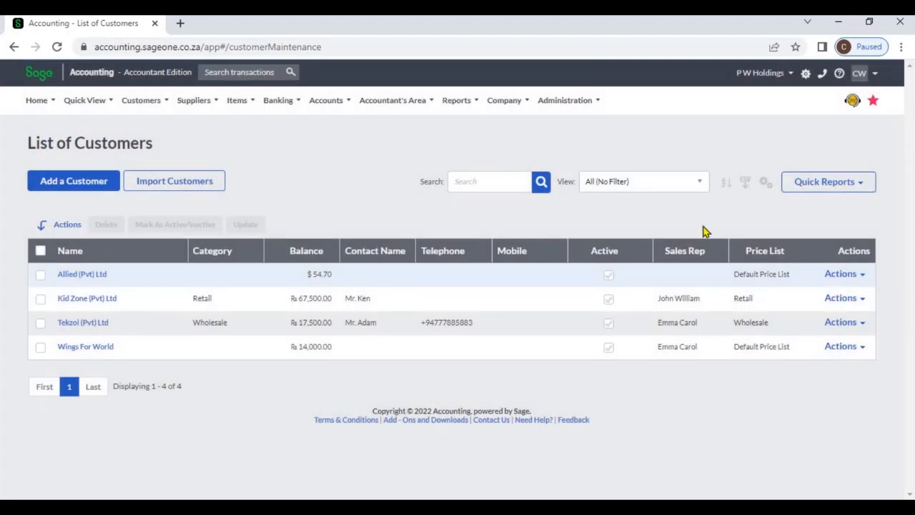
Step: Export the customer list as a CSV file
left_click(744, 189)
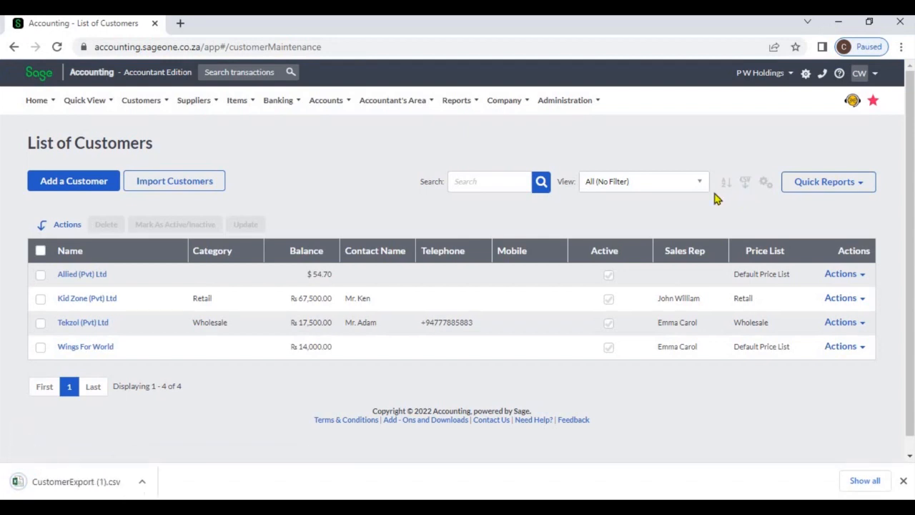
Step: Add the Credit Limit column to the customer grid
left_click(765, 185)
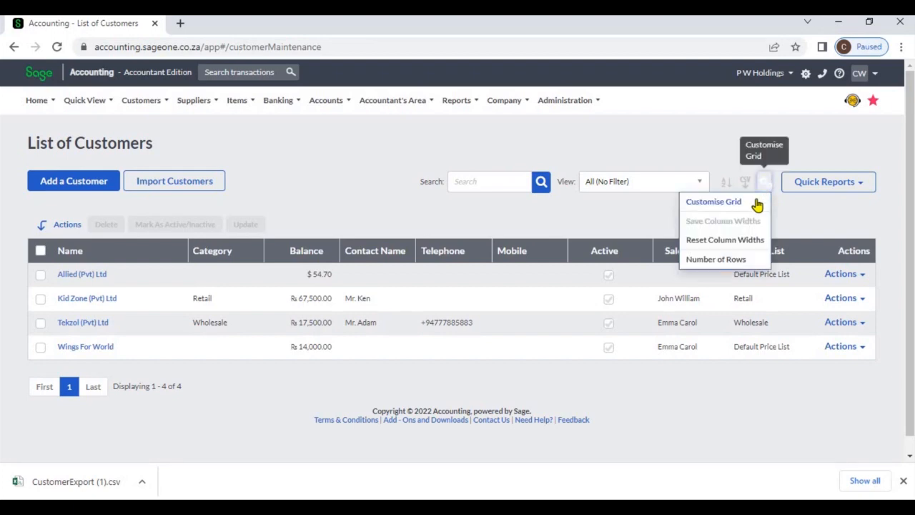
left_click(757, 203)
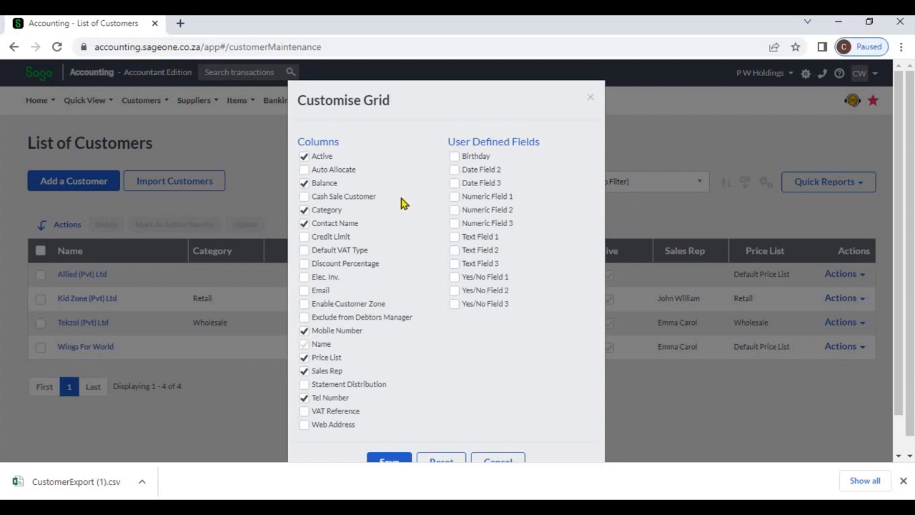
left_click(306, 238)
left_click(404, 462)
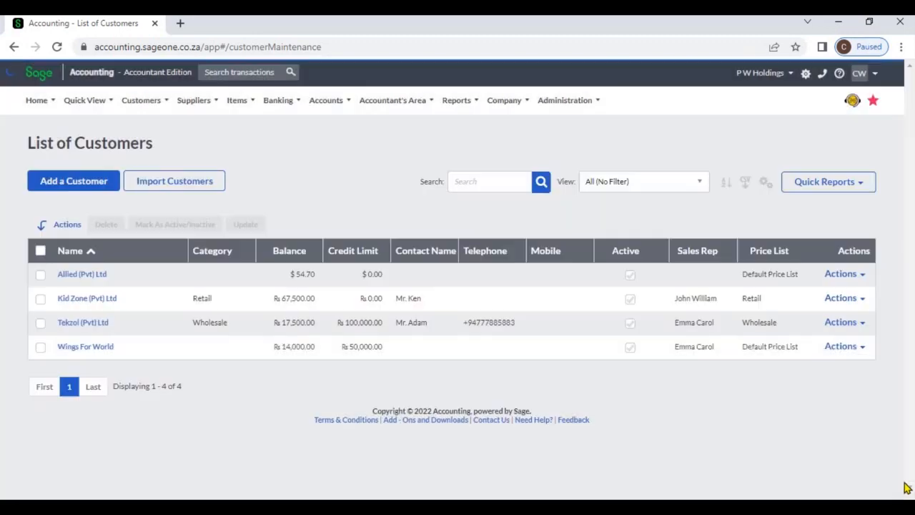
left_click(904, 481)
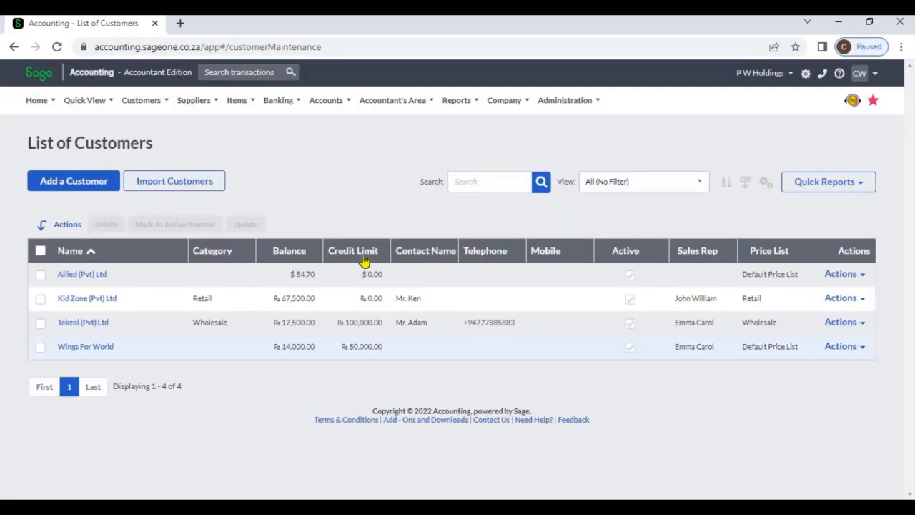
Step: Remove the Price List column from the customer grid
left_click(762, 185)
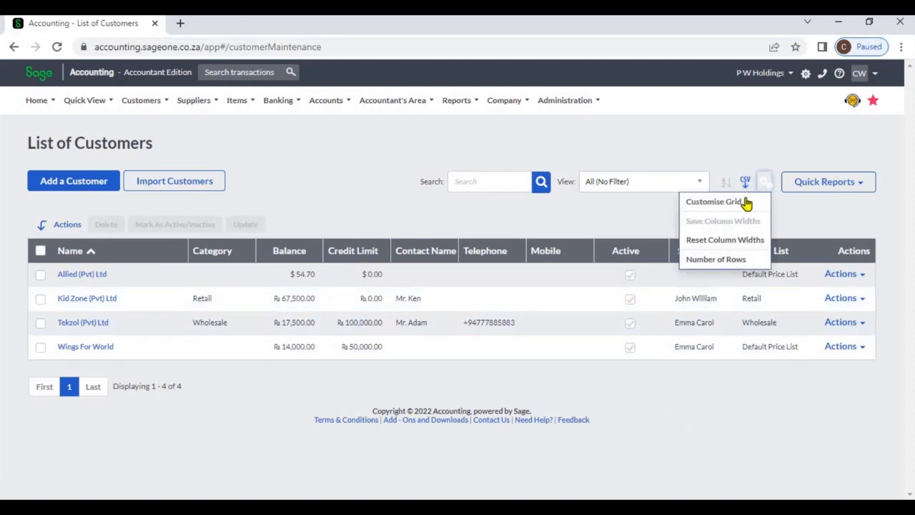
left_click(748, 200)
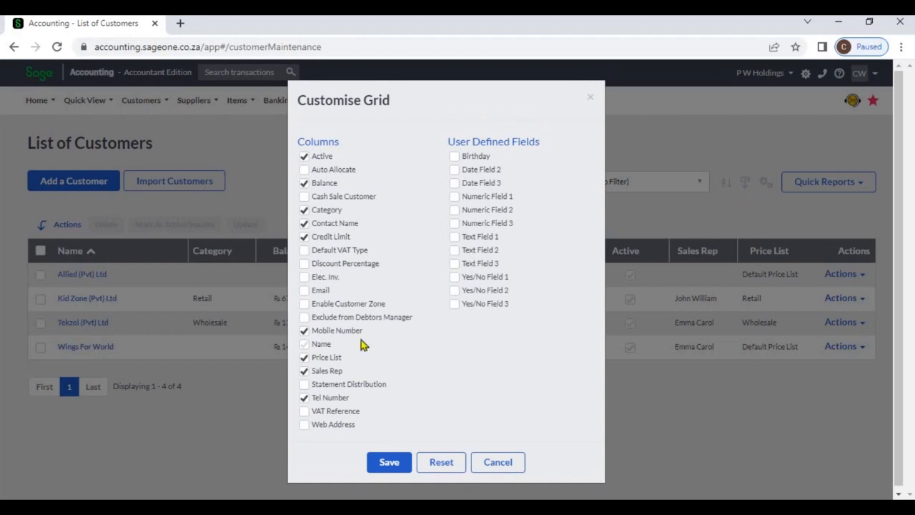
left_click(304, 359)
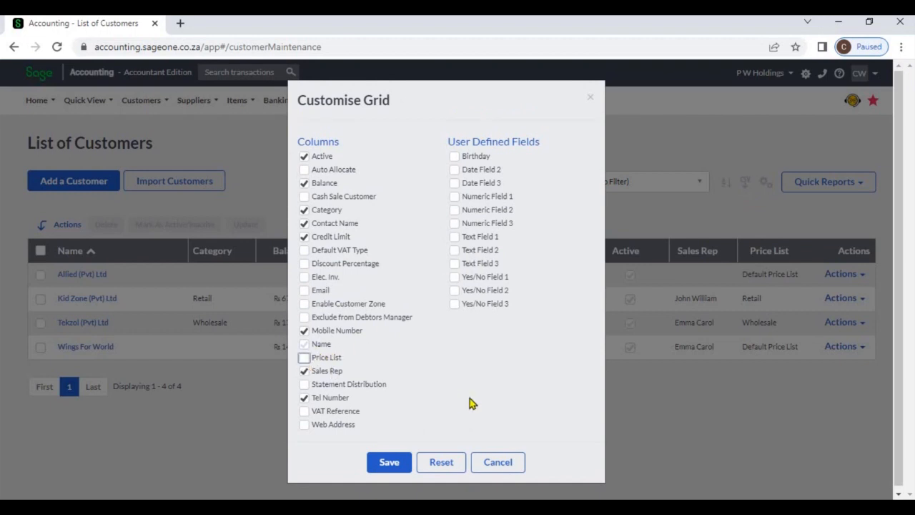
left_click(400, 462)
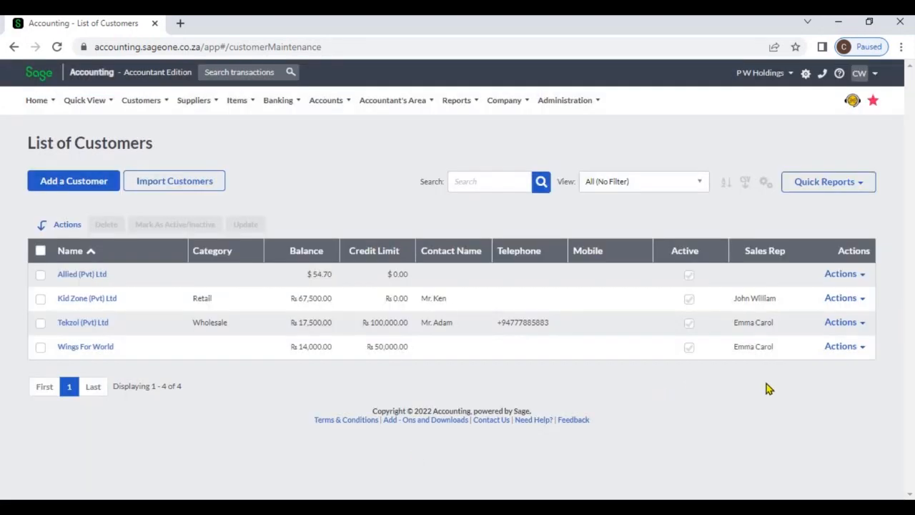
Step: Open the Quick View for Kid Zone (Pvt) Ltd, close it, and review the row's action options
left_click(861, 279)
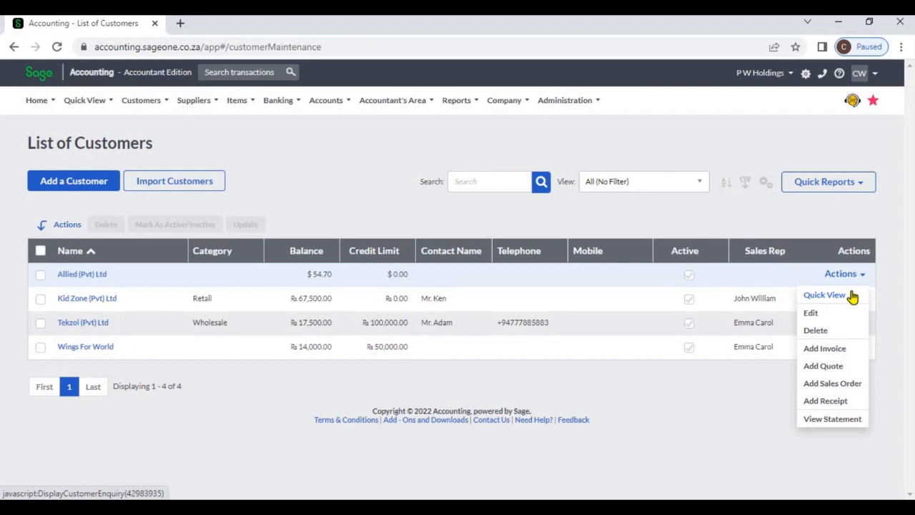
left_click(888, 295)
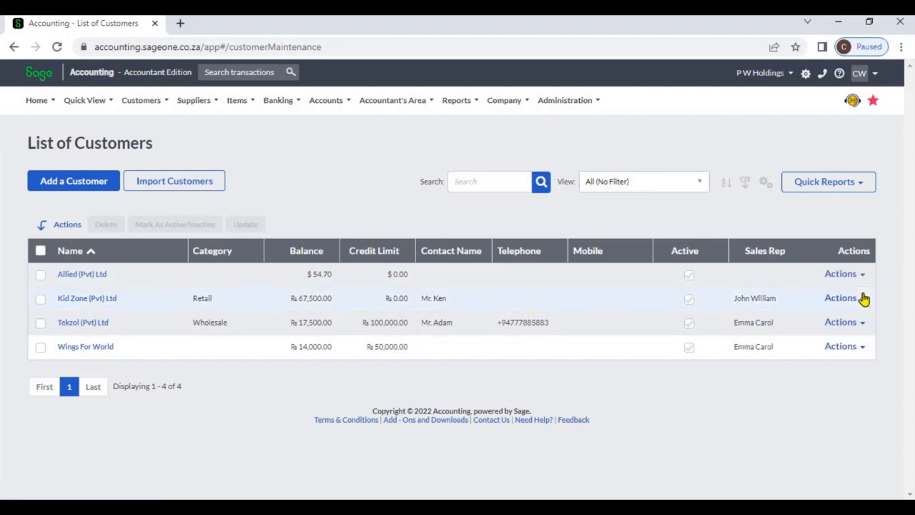
left_click(862, 303)
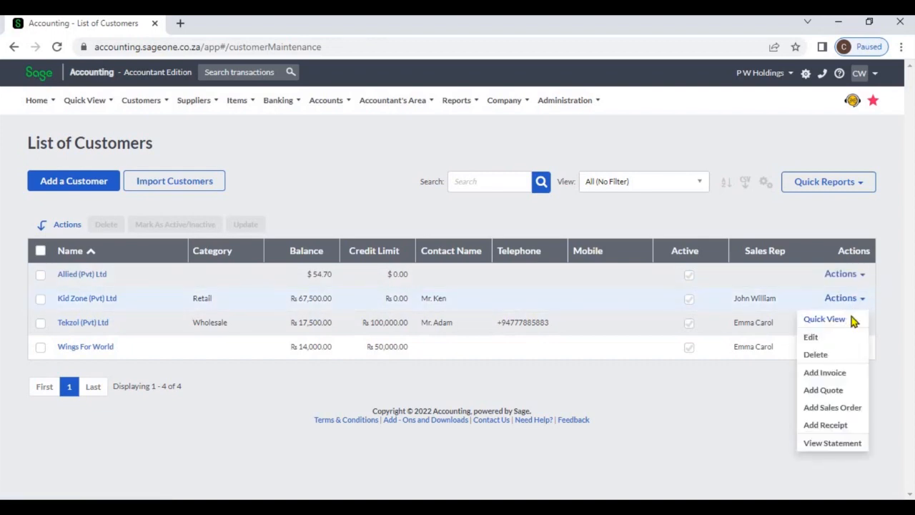
left_click(852, 319)
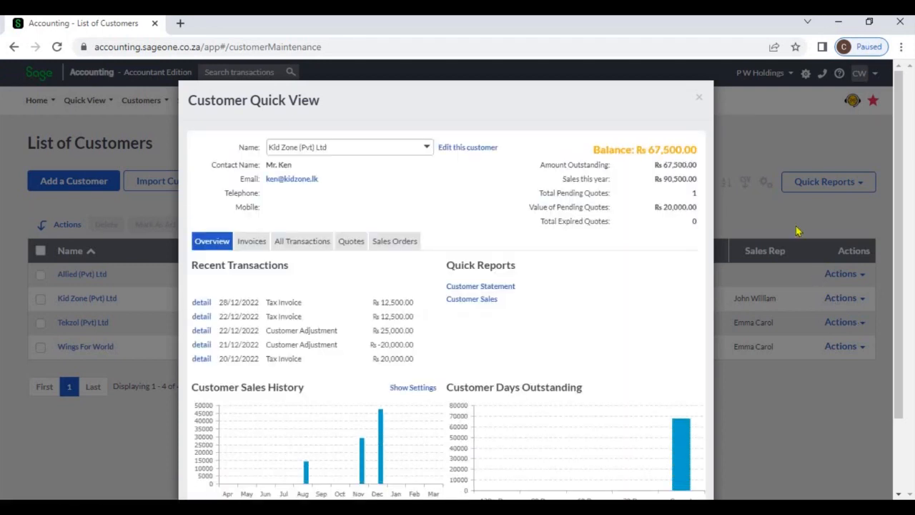
left_click(703, 102)
left_click(862, 301)
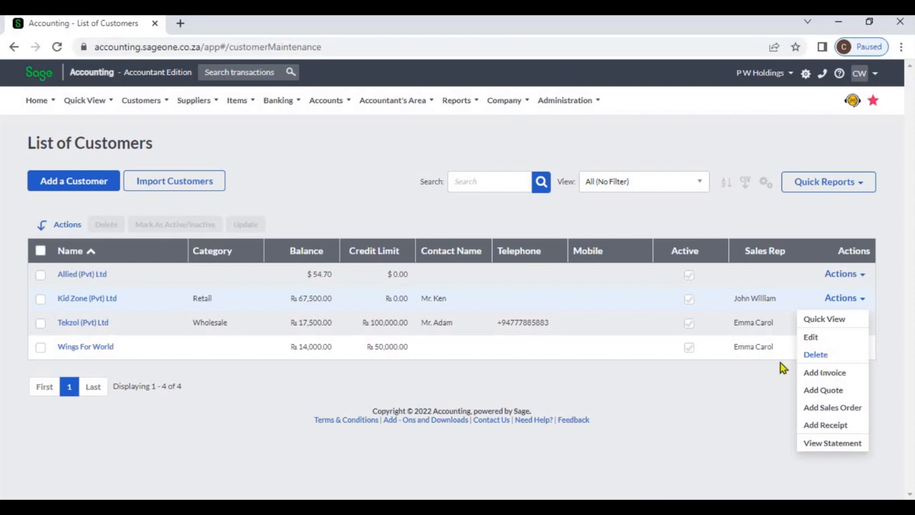
left_click(721, 372)
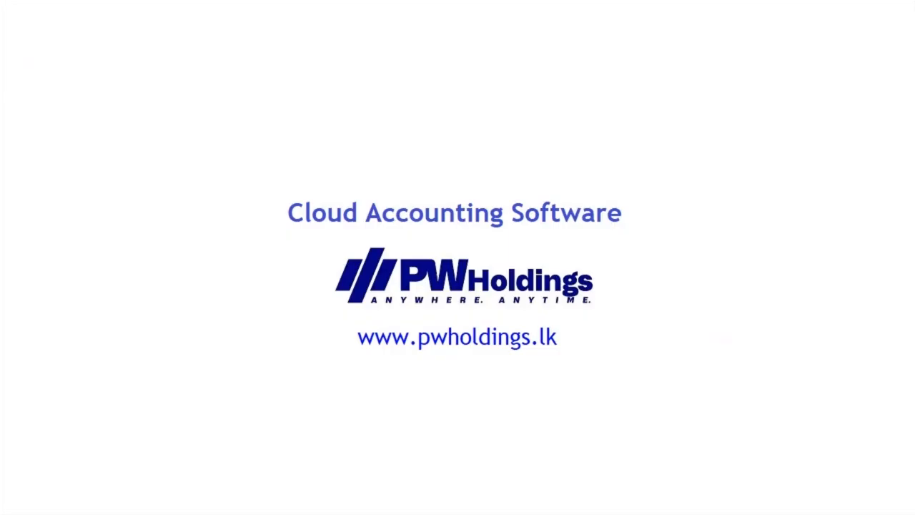